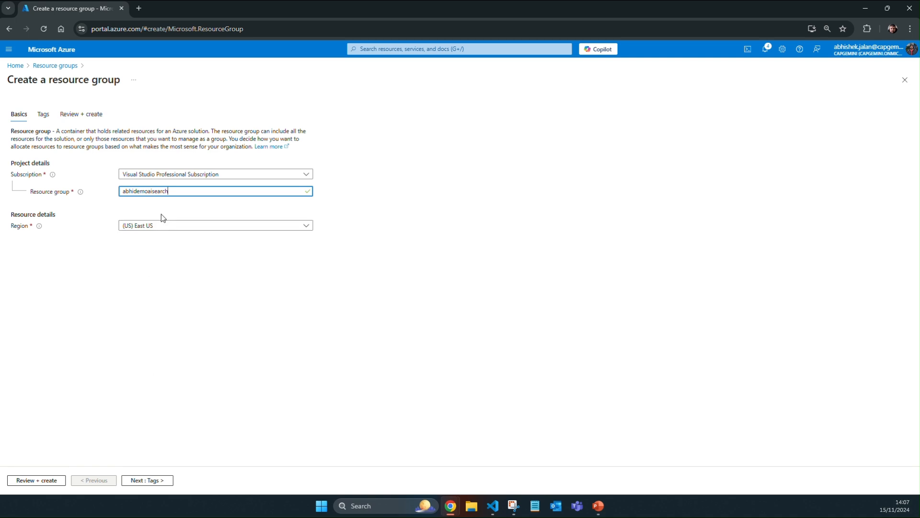
# Step: Set the region of the abhidemoaisearch resource group to (Europe) North Europe, then review and create the group
pyautogui.write('north')
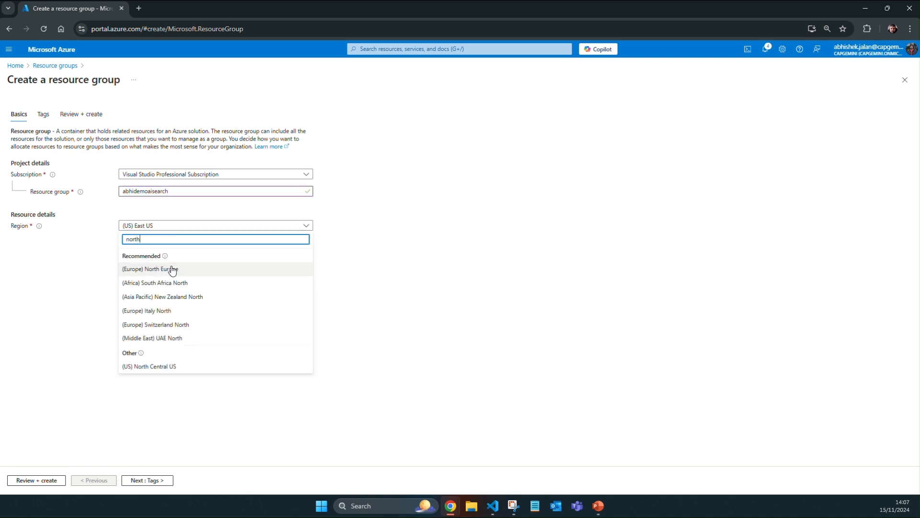
pyautogui.click(172, 270)
pyautogui.click(48, 482)
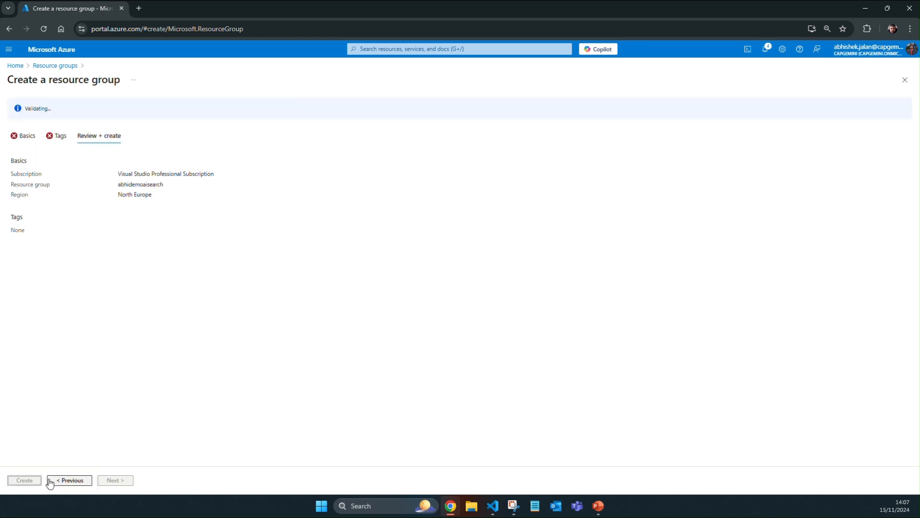
pyautogui.click(24, 480)
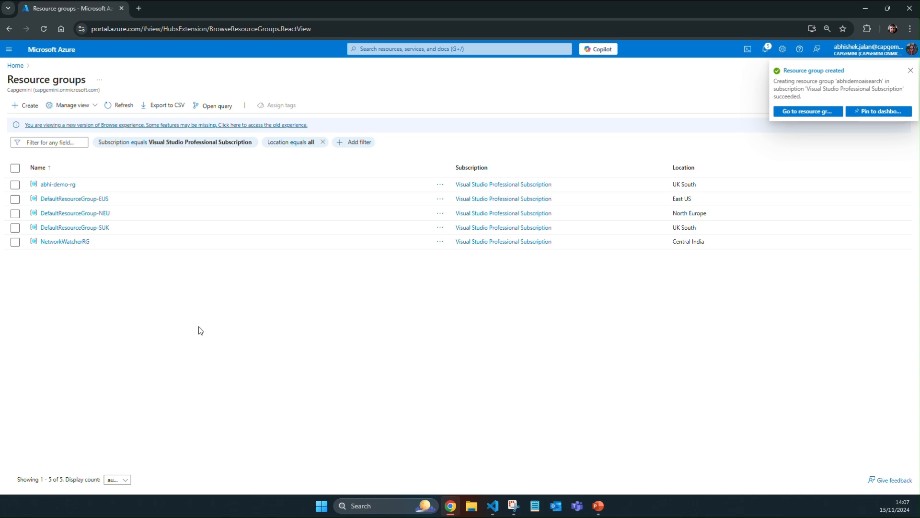
# Step: Switch to VS Code and open setup.cmd from the Labfiles 02-search-skill folder
pyautogui.click(493, 509)
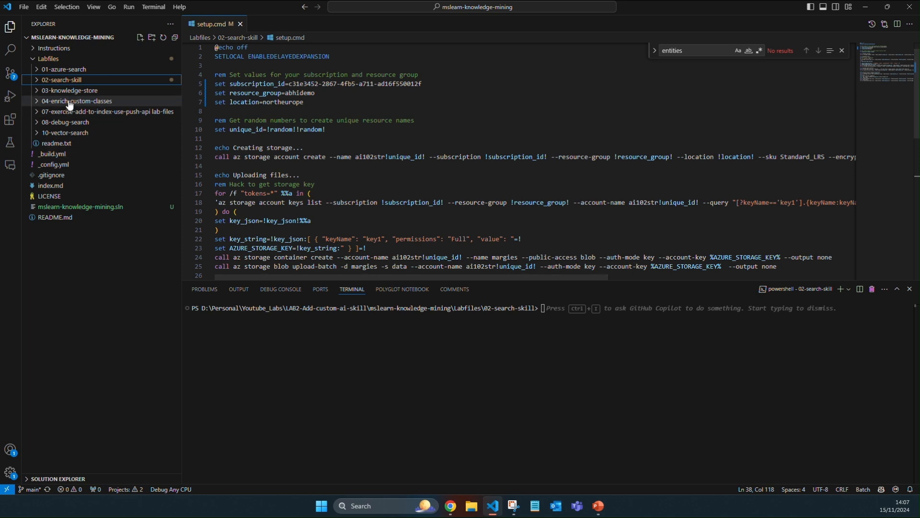
pyautogui.click(52, 81)
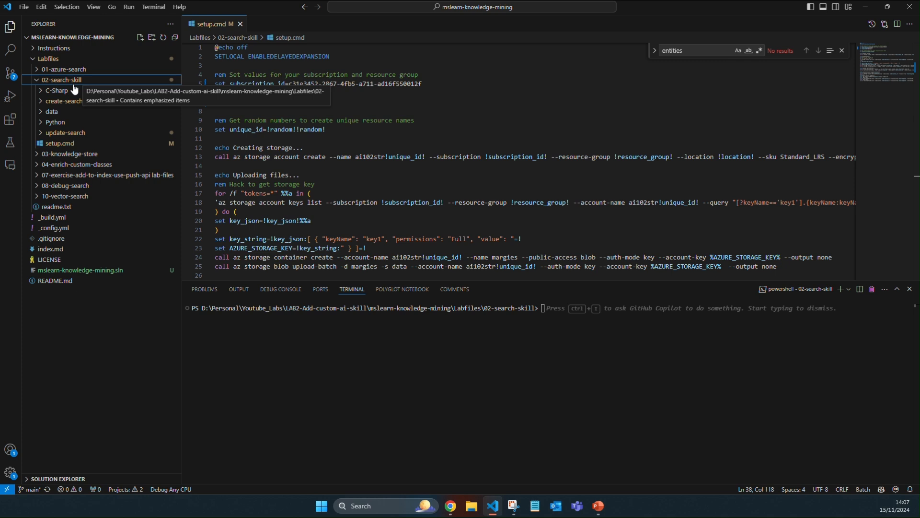
pyautogui.click(61, 144)
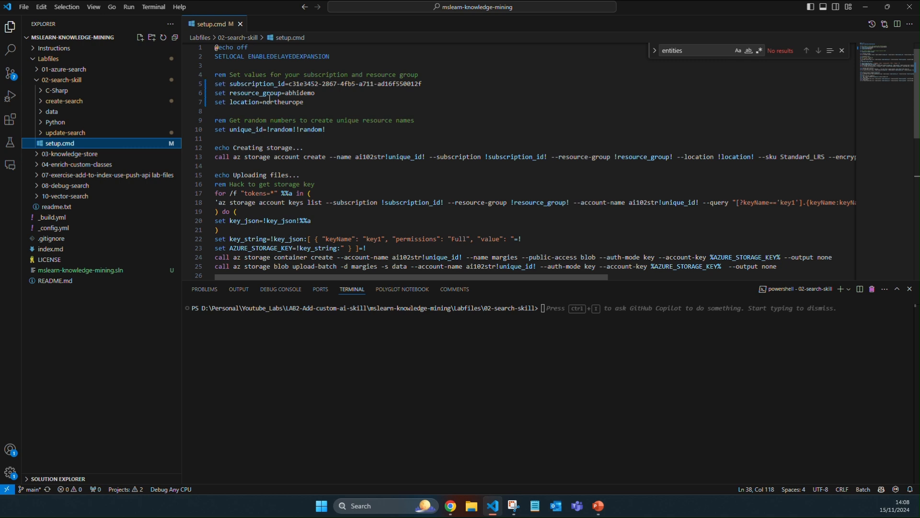
# Step: In the Azure portal in Chrome, refresh the resource groups, open abhidemoaisearch and copy its name
pyautogui.moveTo(450, 506)
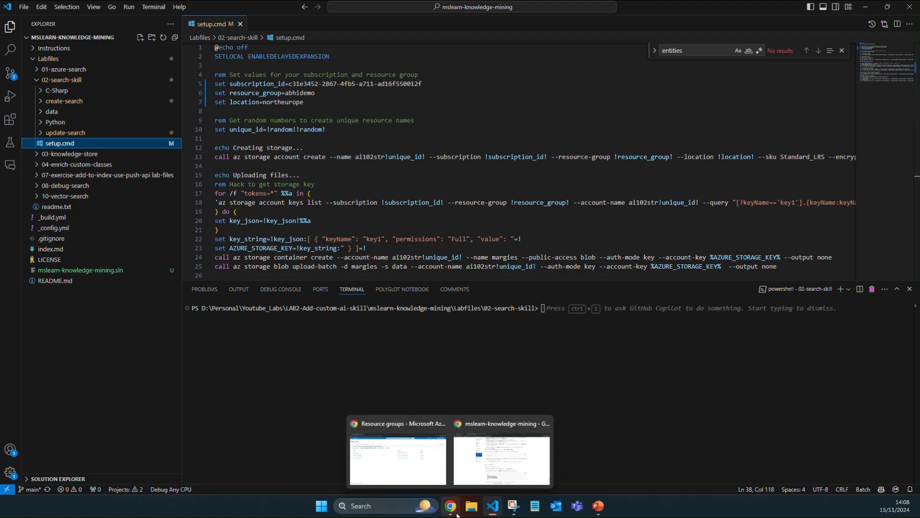
pyautogui.click(428, 484)
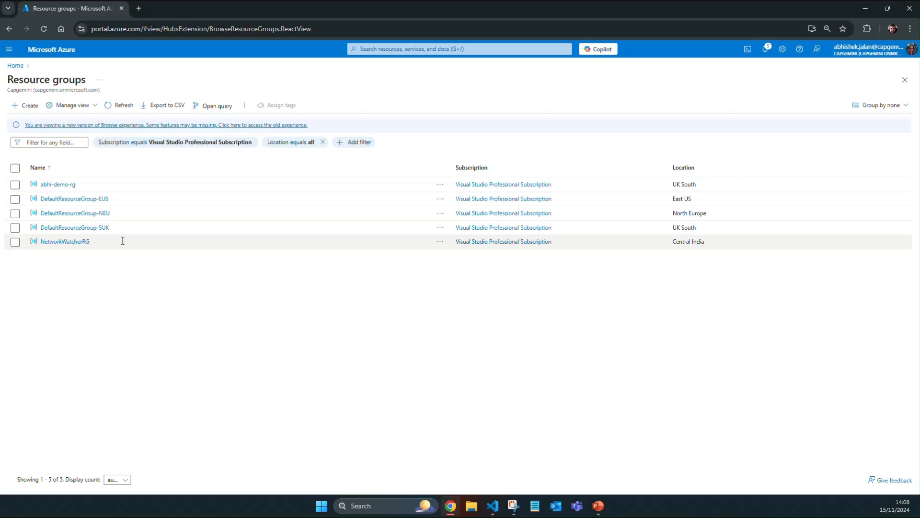
pyautogui.click(114, 107)
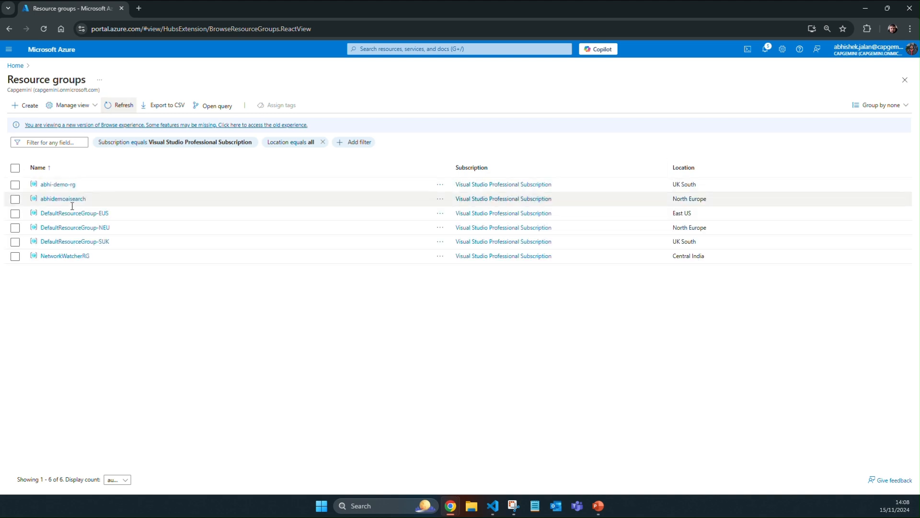
pyautogui.click(63, 199)
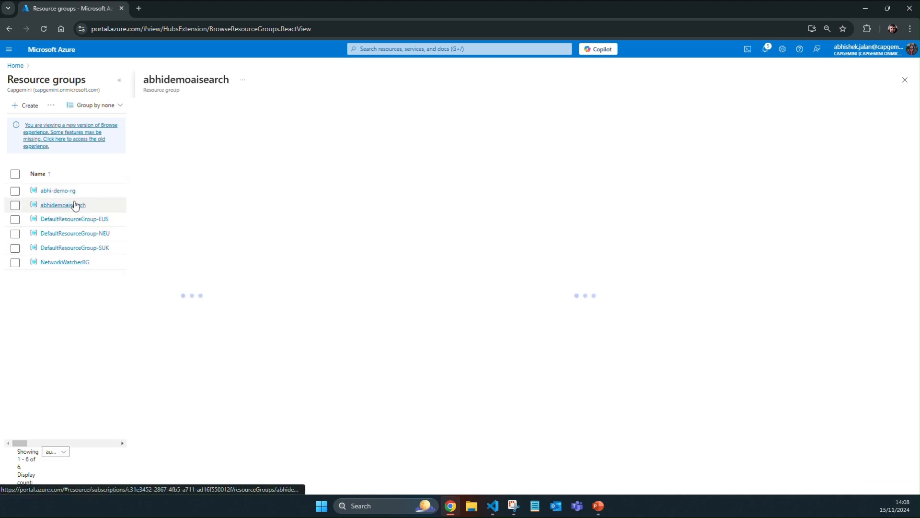
pyautogui.doubleClick(193, 80)
pyautogui.hotkey('ctrl', 'c')
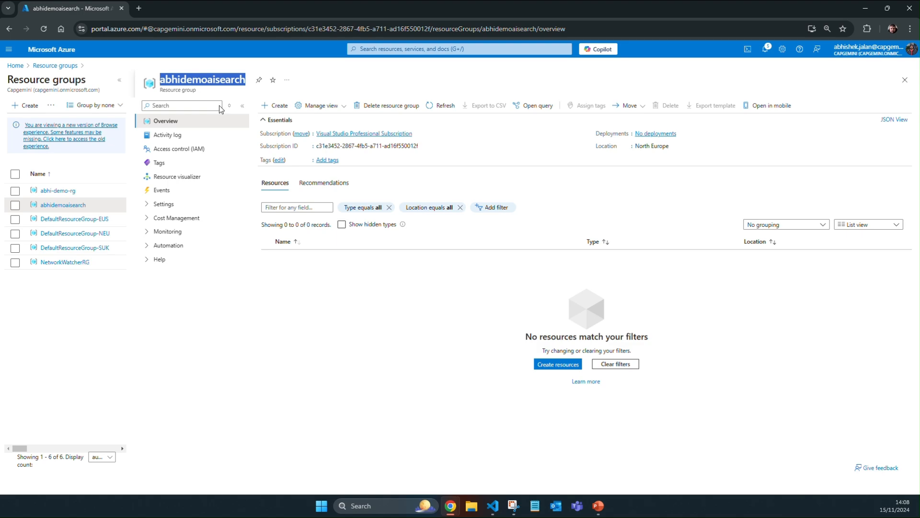
# Step: In setup.cmd in VS Code, set the resource_group value to abhidemoaisearch and save the file
pyautogui.click(493, 507)
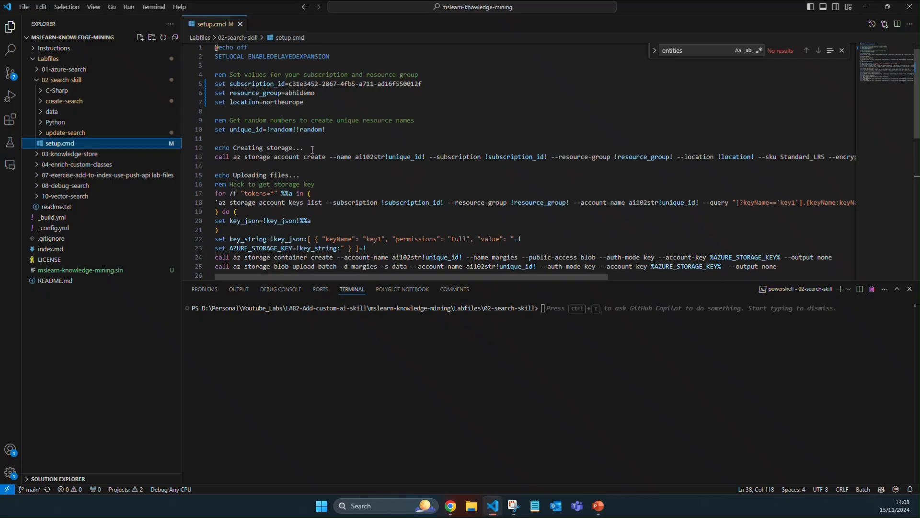
pyautogui.doubleClick(295, 95)
pyautogui.hotkey('ctrl', 'v')
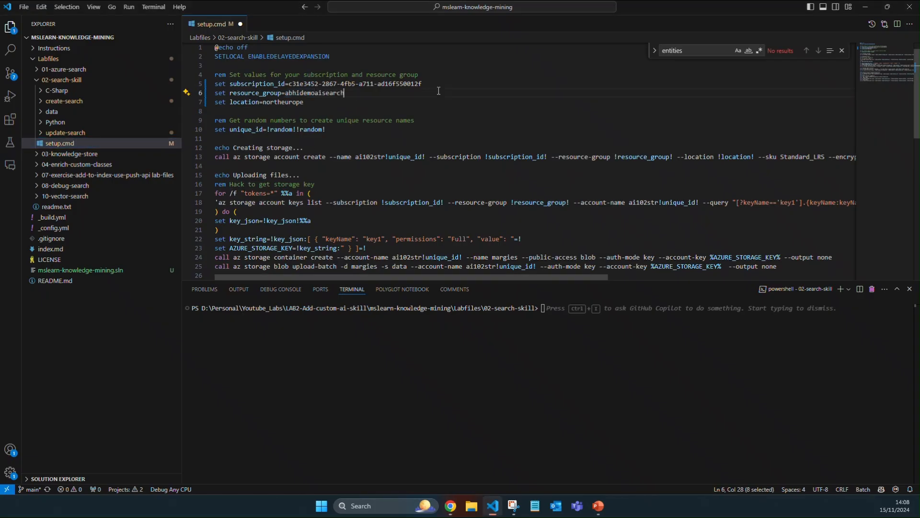
pyautogui.click(464, 111)
pyautogui.hotkey('ctrl', 's')
# Step: Open an integrated terminal for the 02-search-skill folder and run .\setup.cmd
pyautogui.rightClick(78, 80)
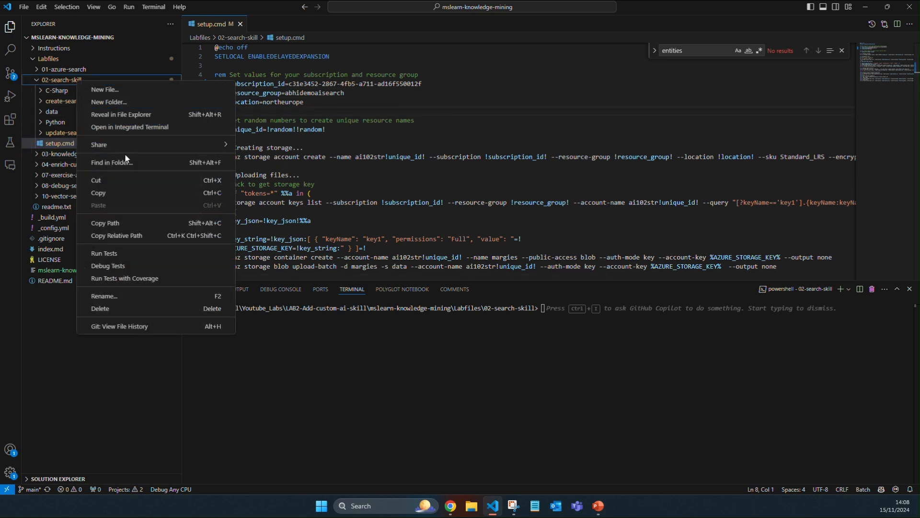
pyautogui.click(136, 126)
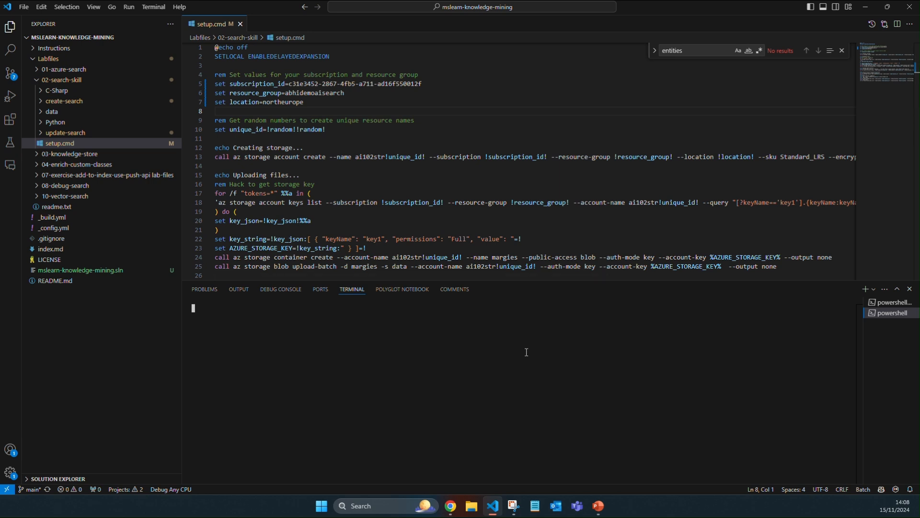
pyautogui.write('./a')
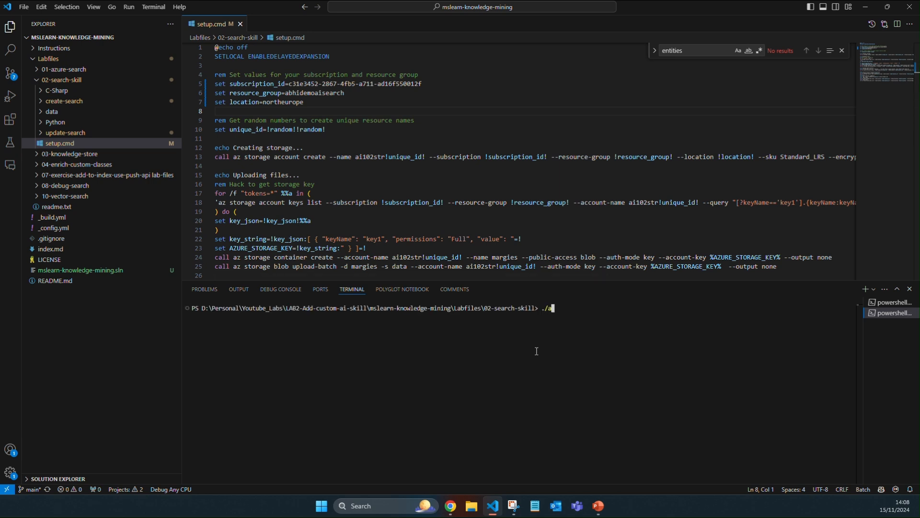
pyautogui.press('BackSpace')
pyautogui.write('s')
pyautogui.press('Tab')
pyautogui.press('Return')
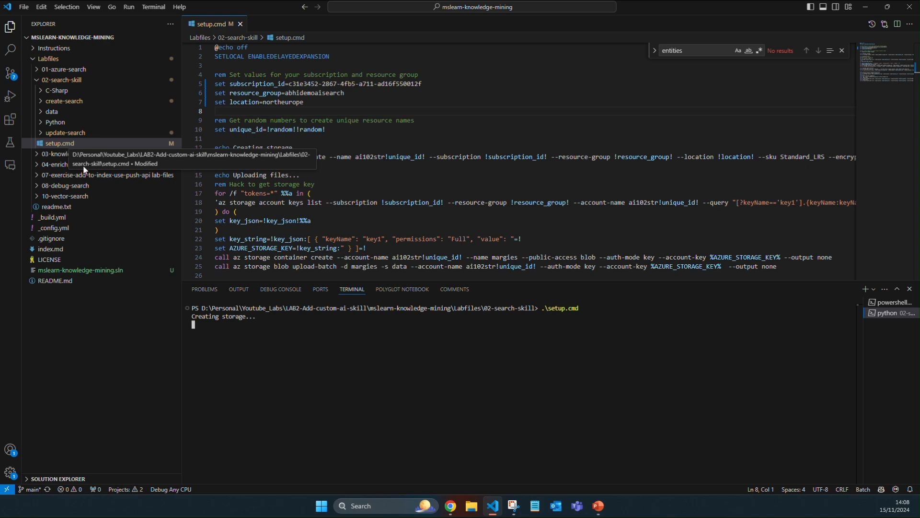
# Step: Check the abhidemoaisearch resource group in the Azure portal for new resources, then return to the script output in VS Code
pyautogui.moveTo(453, 509)
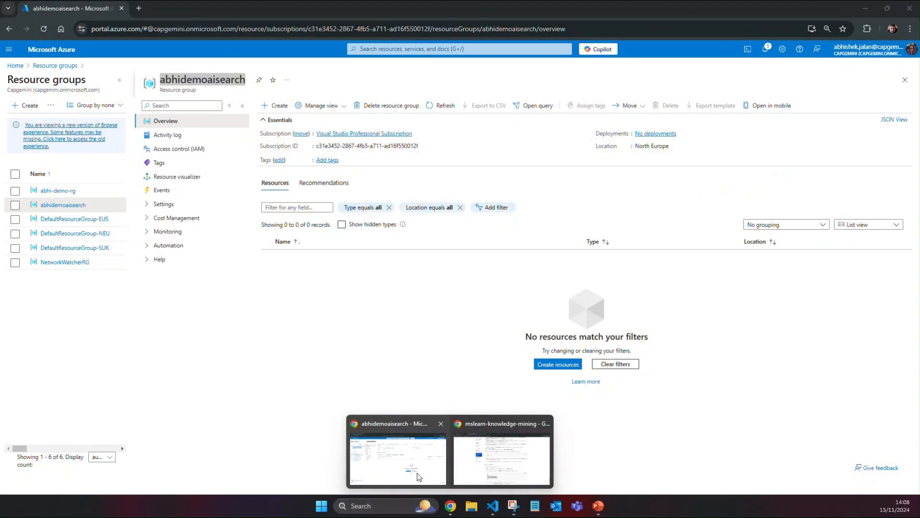
pyautogui.click(418, 476)
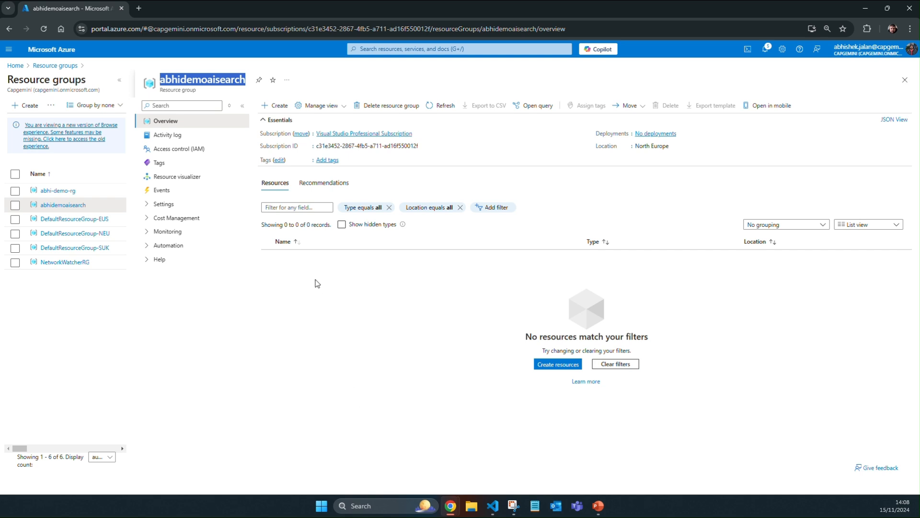
pyautogui.click(119, 80)
pyautogui.click(316, 107)
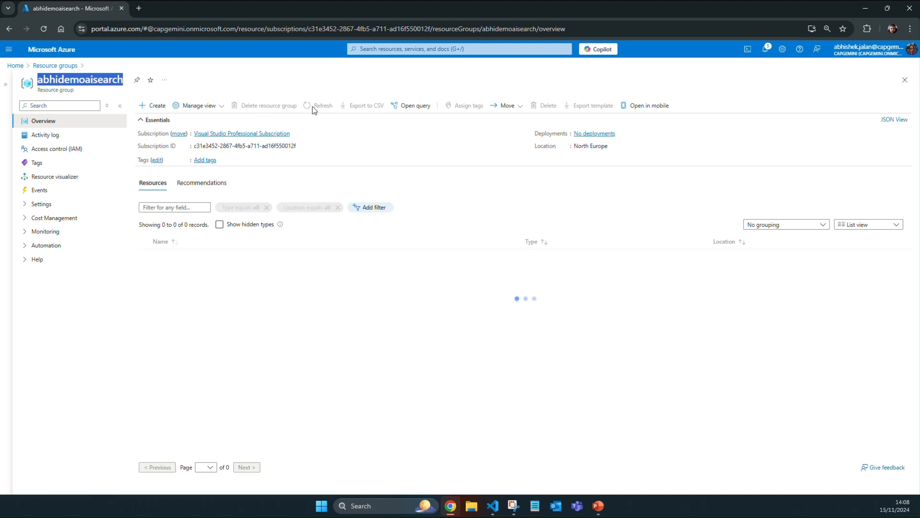
pyautogui.hotkey('alt', 'Tab')
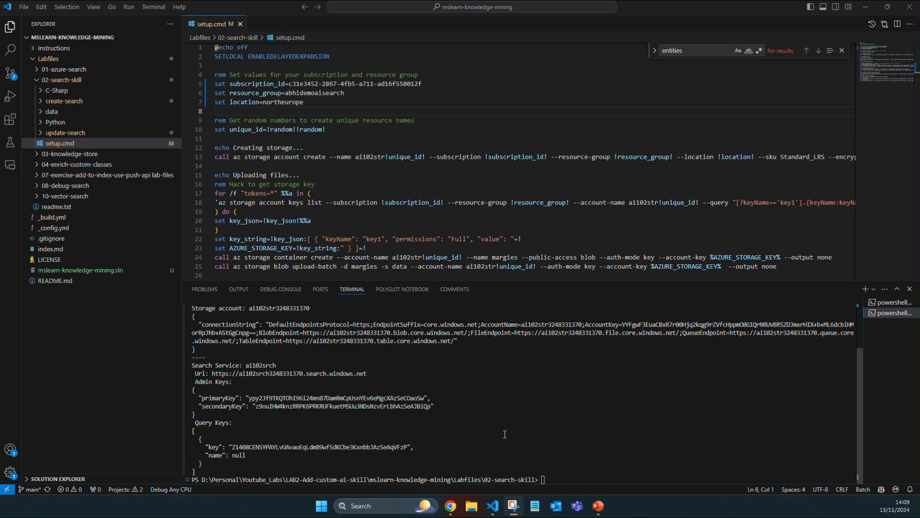
# Step: Switch to the Azure portal in Chrome and refresh the abhidemoaisearch overview to review the resources deployed by the script
pyautogui.moveTo(450, 506)
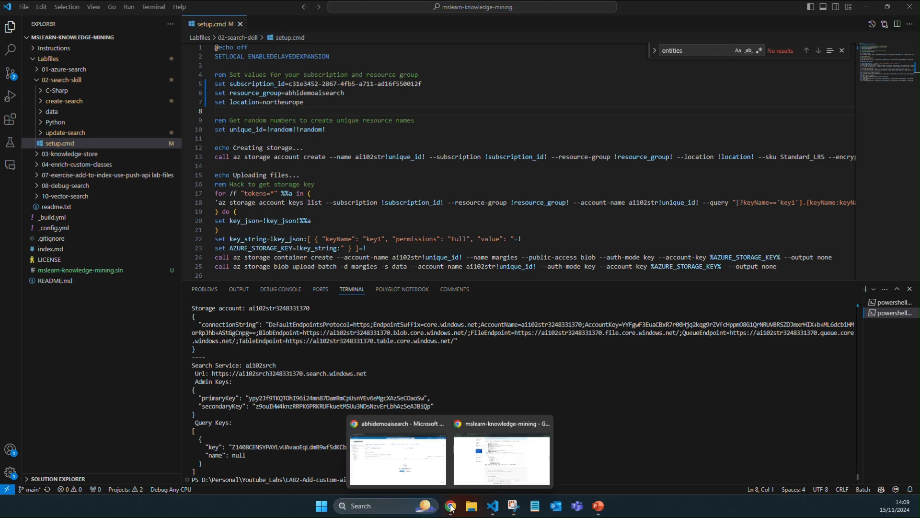
pyautogui.click(431, 485)
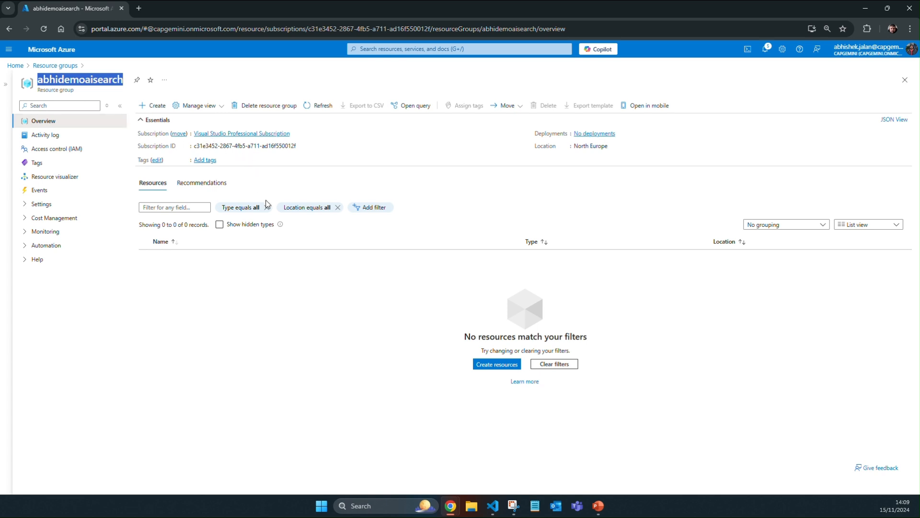
pyautogui.click(320, 106)
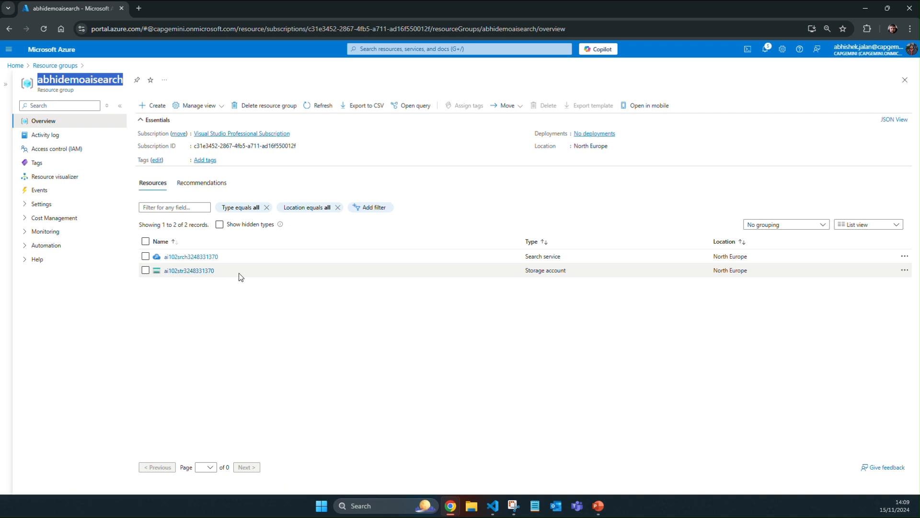
# Step: Find the Azure AI services multi-service account service and start creating a new account
pyautogui.click(395, 51)
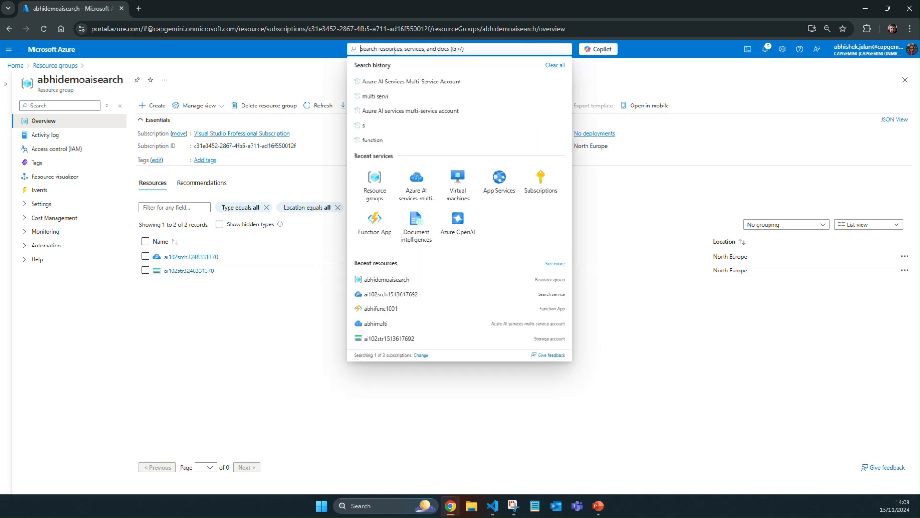
pyautogui.click(423, 82)
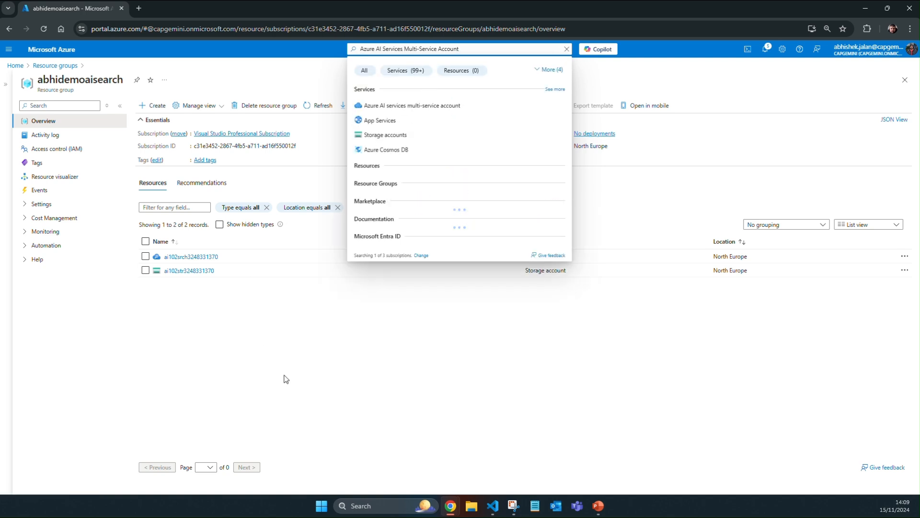
pyautogui.click(392, 106)
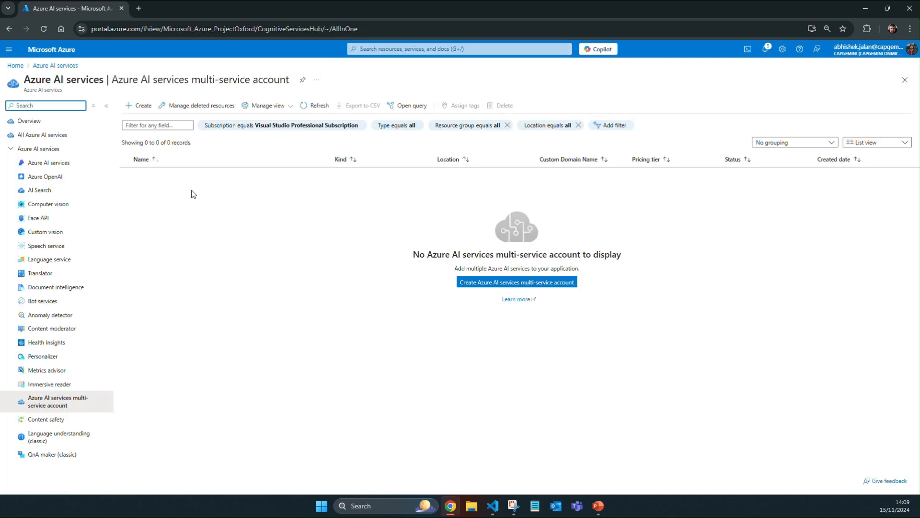
pyautogui.click(149, 108)
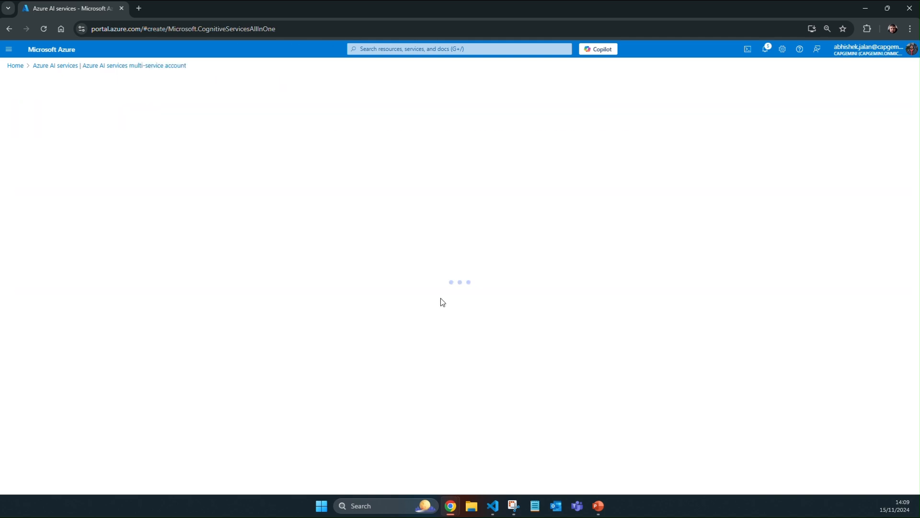
# Step: Assign the new Azure AI services account to the abhidemoaisearch resource group and set its region to North Europe
pyautogui.click(209, 207)
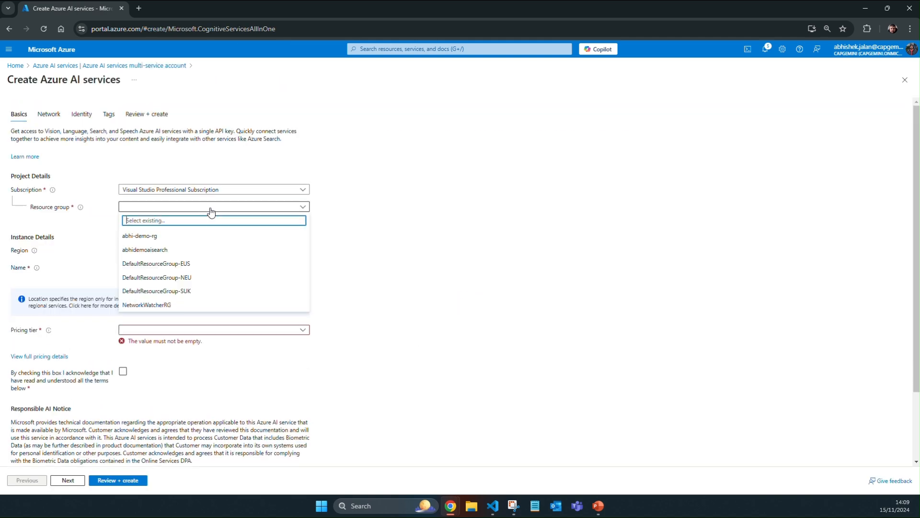
pyautogui.click(193, 248)
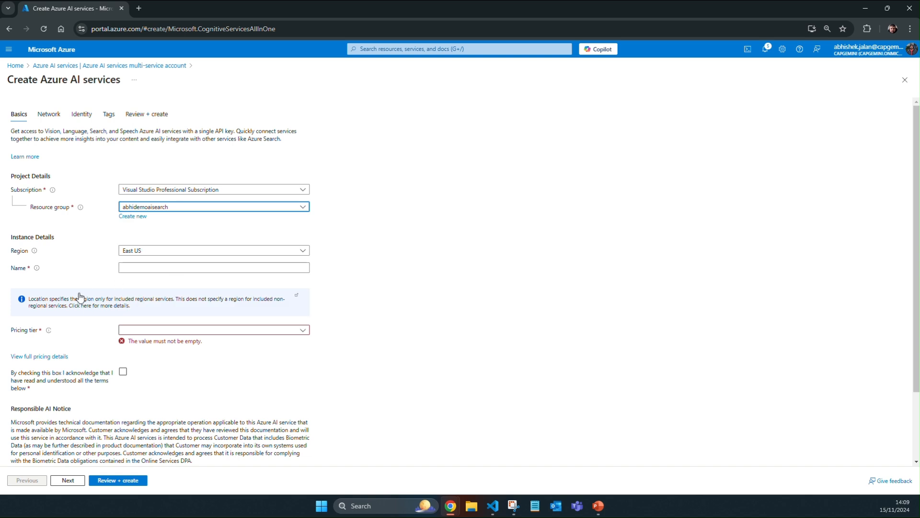
pyautogui.click(158, 255)
pyautogui.write('nor')
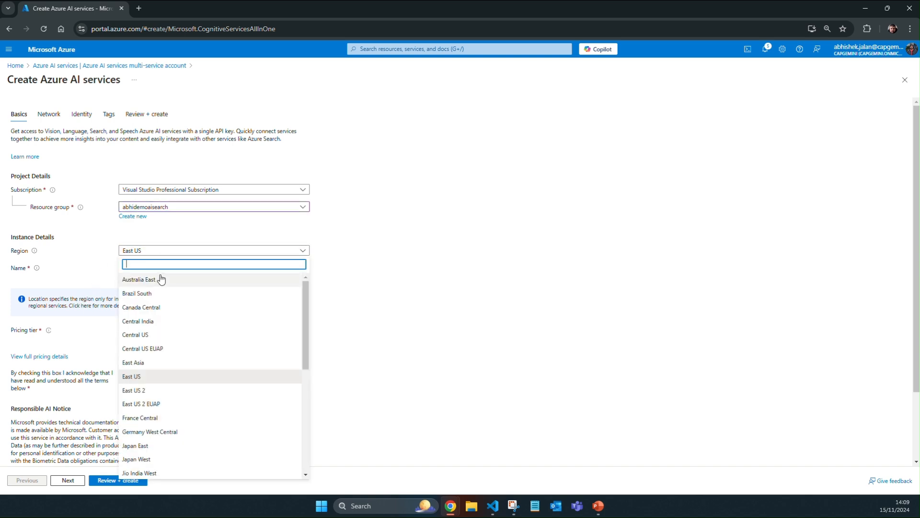
pyautogui.write('th')
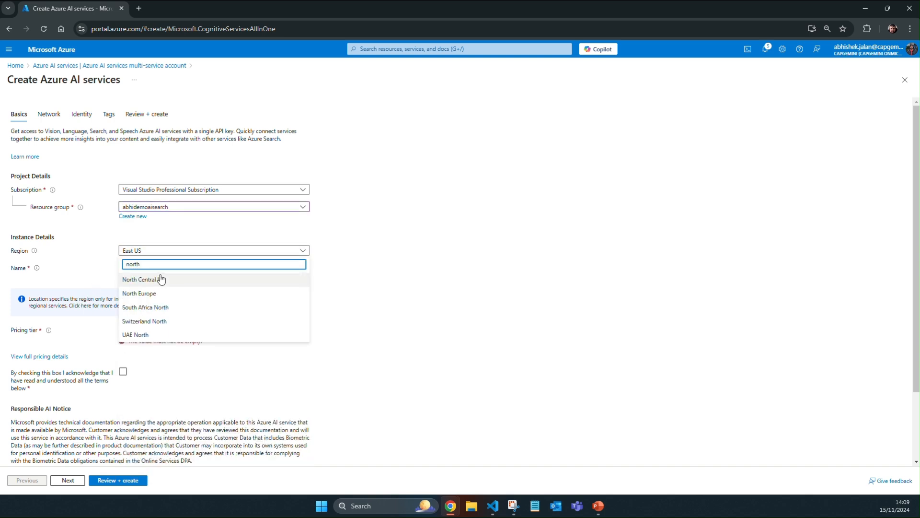
pyautogui.click(151, 293)
# Step: Name the new Azure AI services account abhidemomultiservice
pyautogui.click(142, 267)
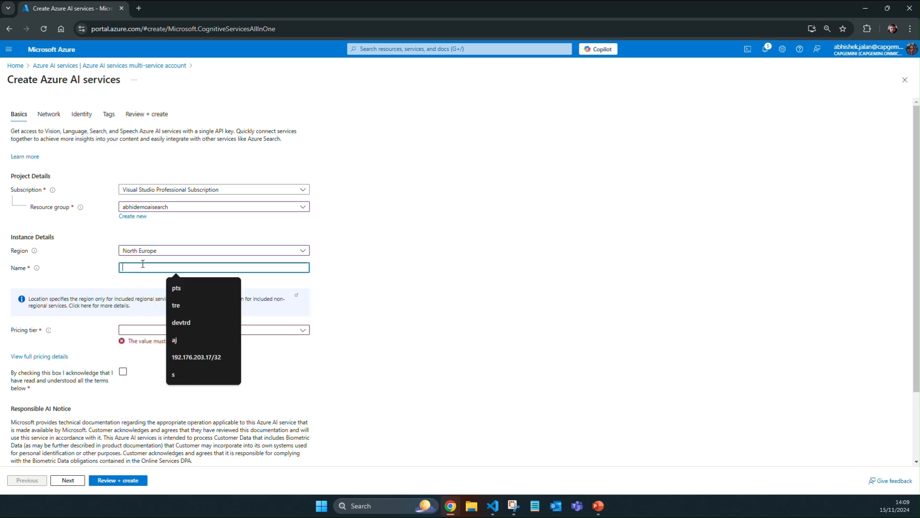
pyautogui.write('abhidemo')
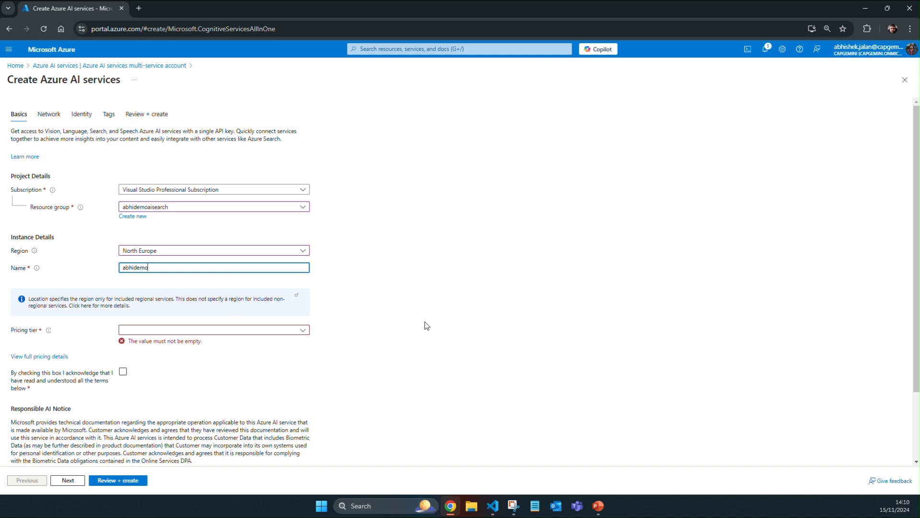
pyautogui.write('multiservice')
pyautogui.click(404, 319)
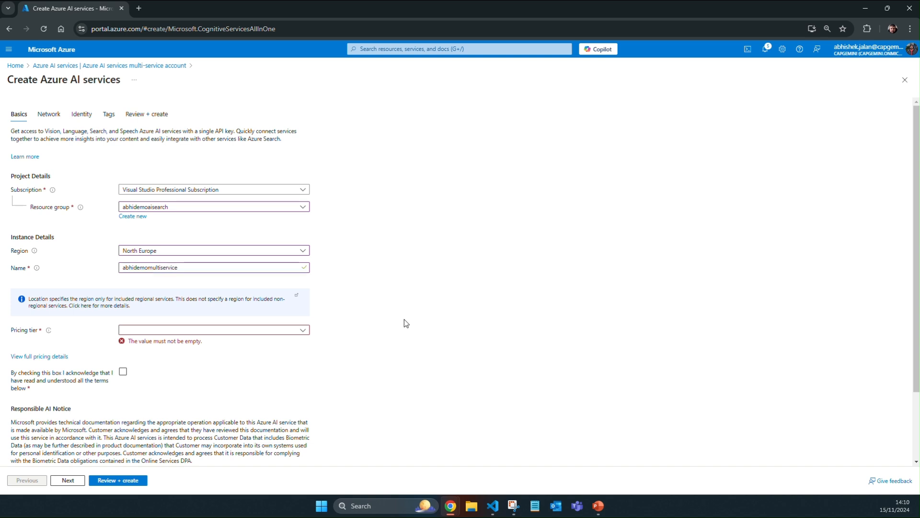
# Step: Set the new account's pricing tier to Standard S0, accept the terms, and review and create the account
pyautogui.click(284, 330)
pyautogui.click(261, 344)
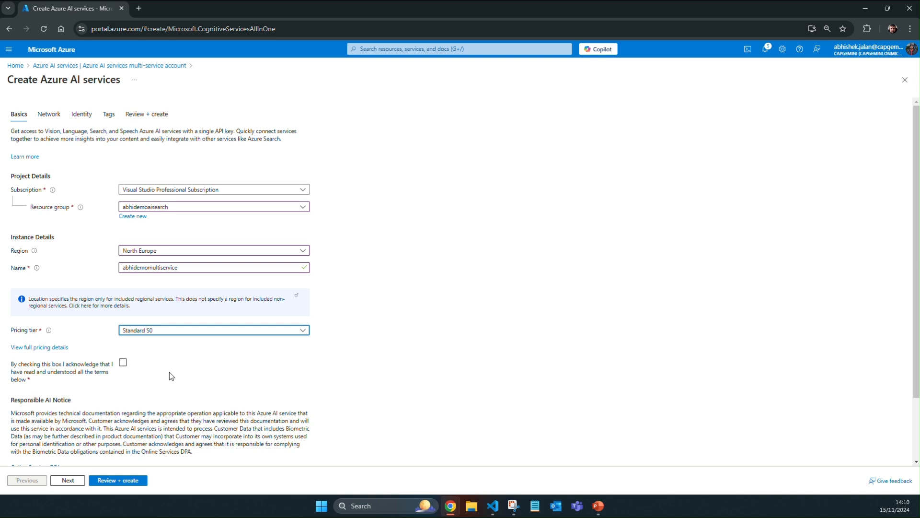
pyautogui.click(122, 362)
pyautogui.scroll(-2, 159, 425)
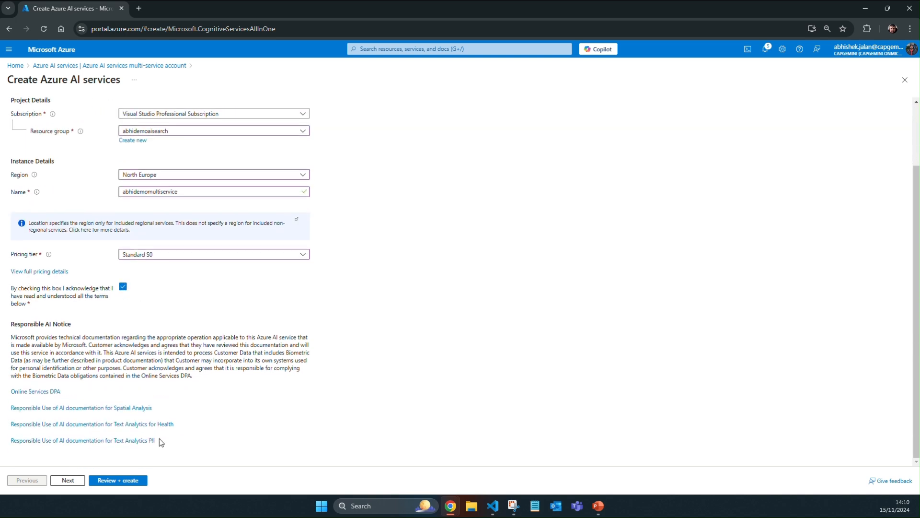
pyautogui.click(139, 481)
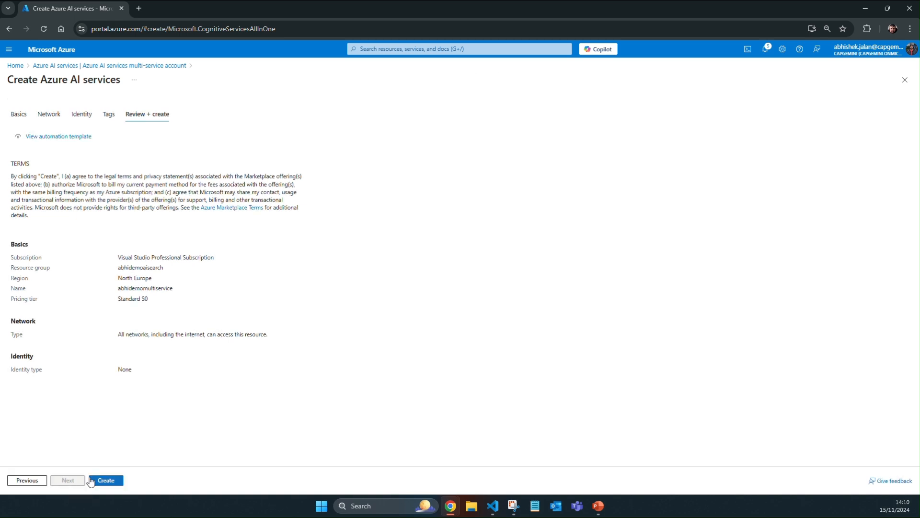
pyautogui.click(105, 479)
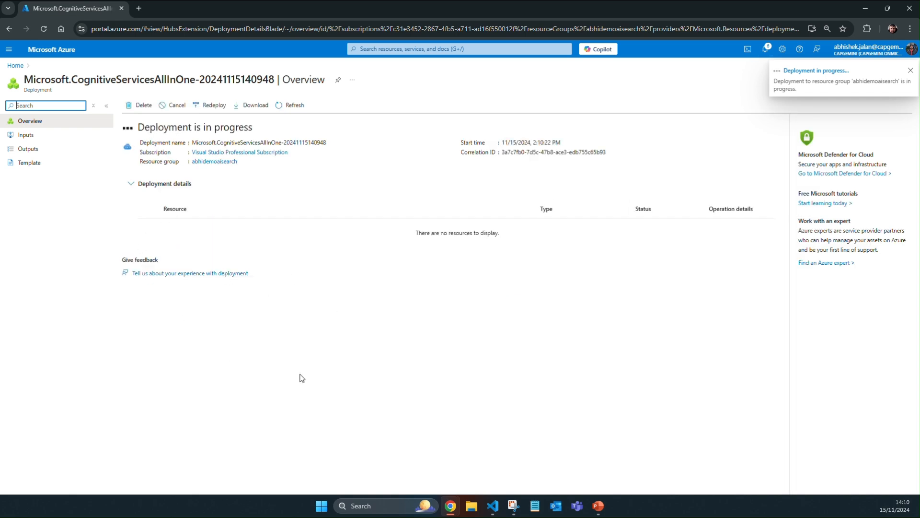
# Step: Switch to Visual Studio Code and open create-search.cmd from the create-search folder of 02-search-skill
pyautogui.moveTo(514, 505)
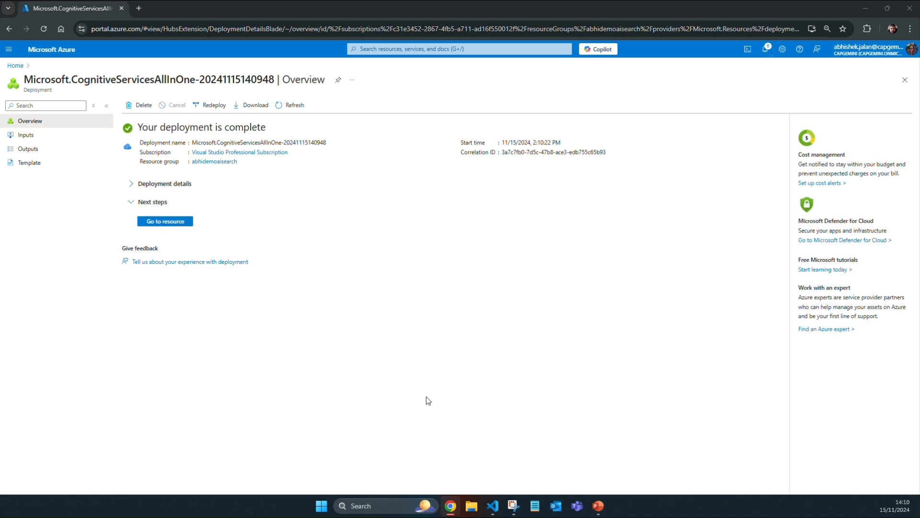
pyautogui.hotkey('alt', 'Tab')
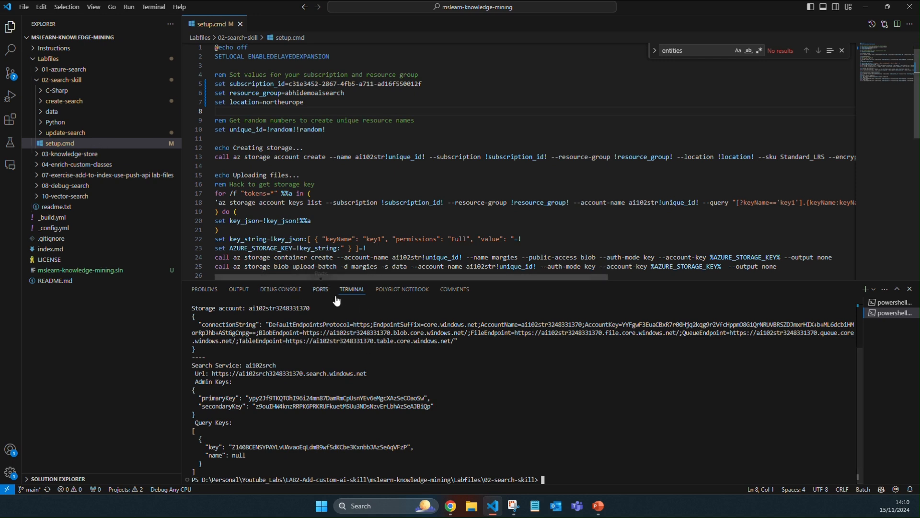
pyautogui.click(75, 103)
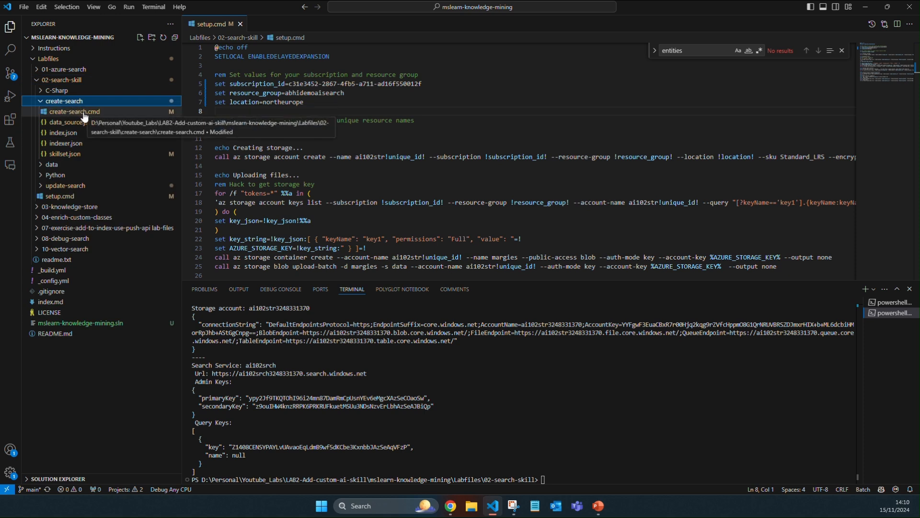
pyautogui.click(84, 113)
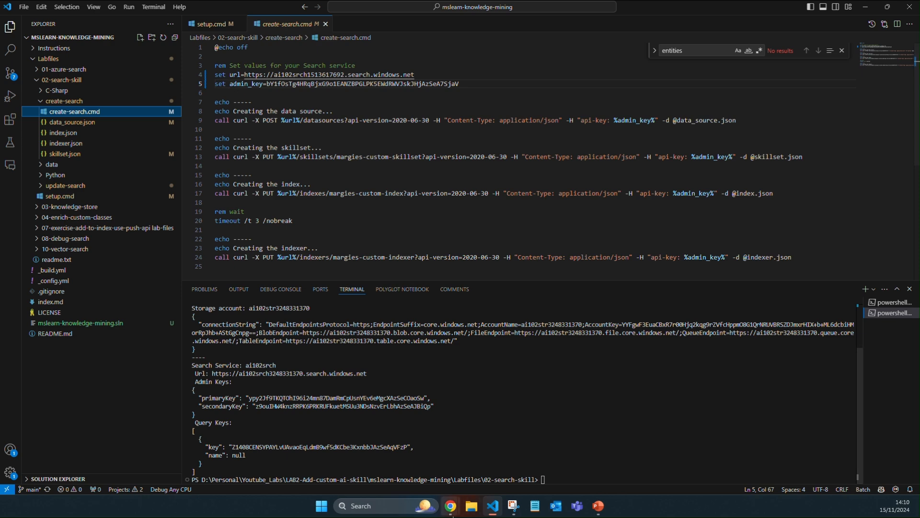
pyautogui.moveTo(451, 507)
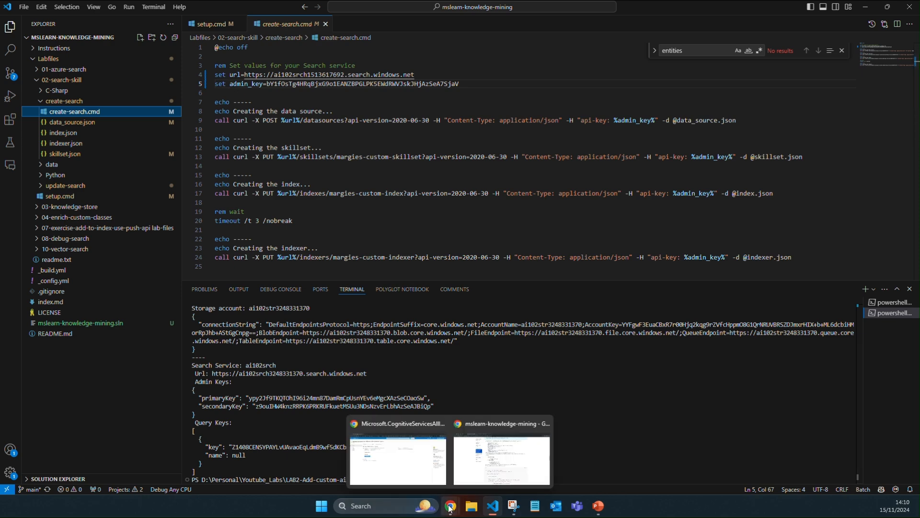
pyautogui.click(411, 450)
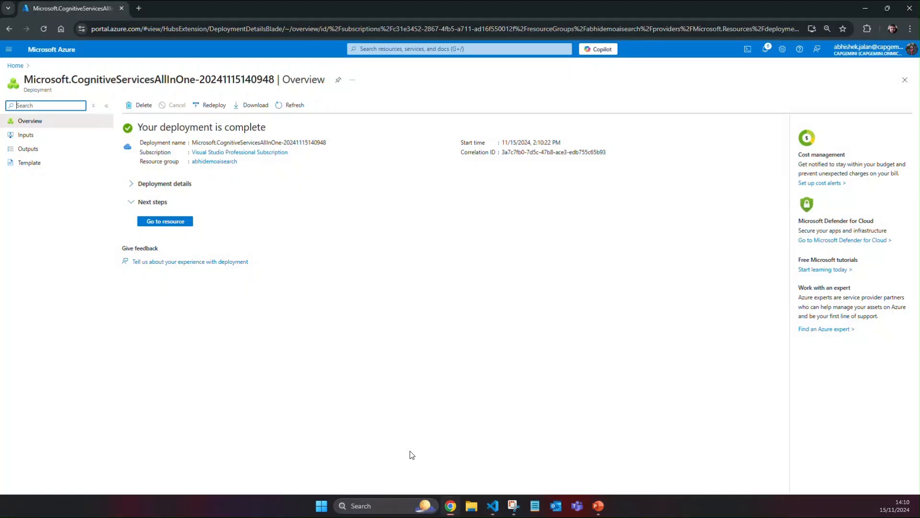
pyautogui.click(214, 162)
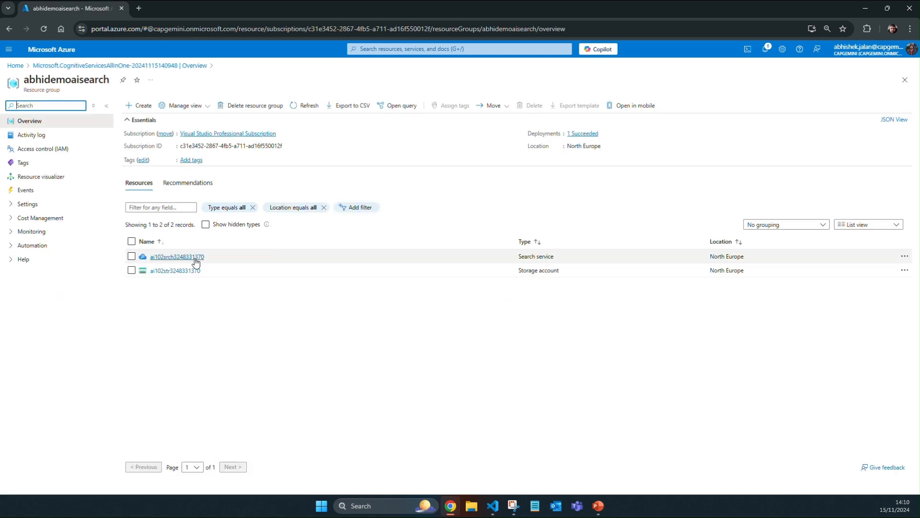
pyautogui.click(185, 259)
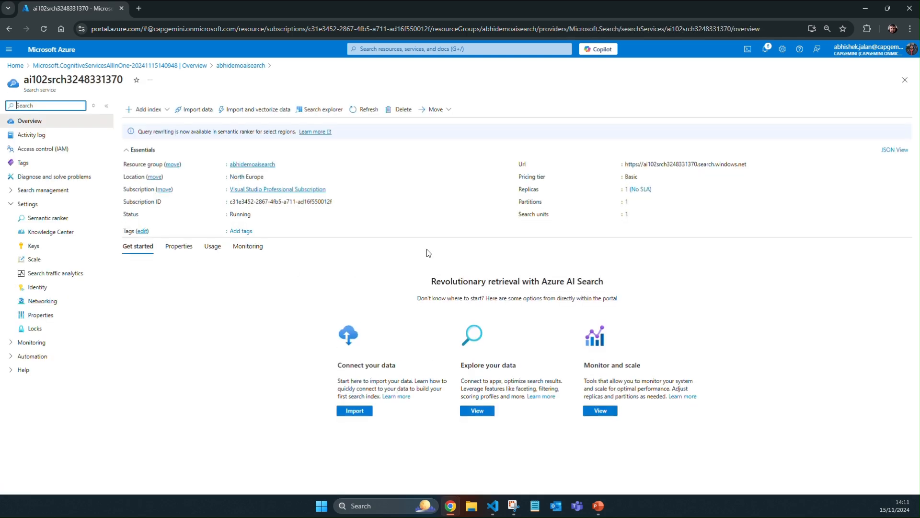
pyautogui.click(751, 164)
pyautogui.hotkey('alt', 'Tab')
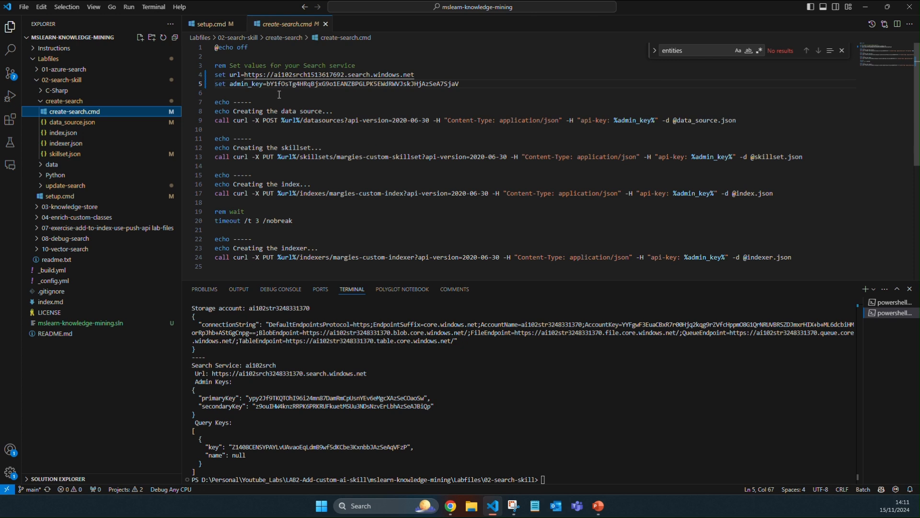
pyautogui.moveTo(245, 76); pyautogui.dragTo(415, 75)
pyautogui.hotkey('ctrl', 'v')
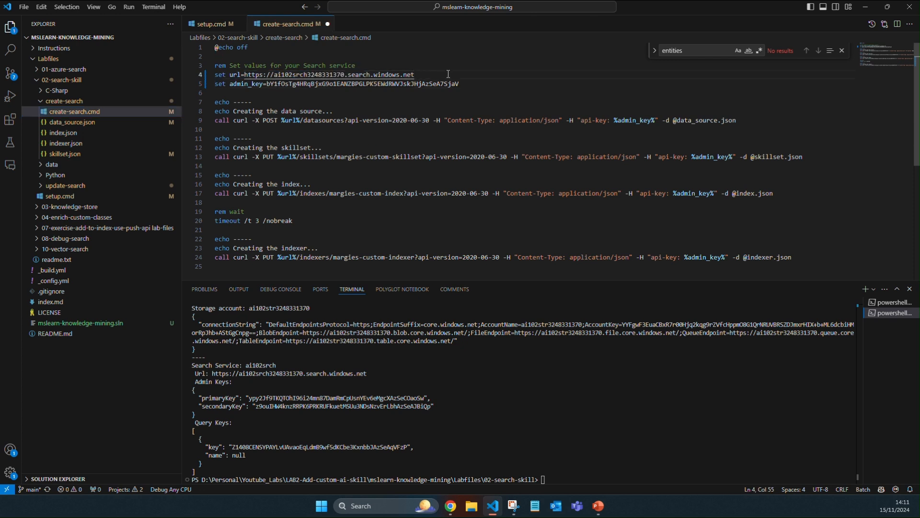
# Step: Copy the search service's primary admin key from the Azure portal, paste it as the admin_key value in create-search.cmd, and save the file
pyautogui.hotkey('alt', 'Tab')
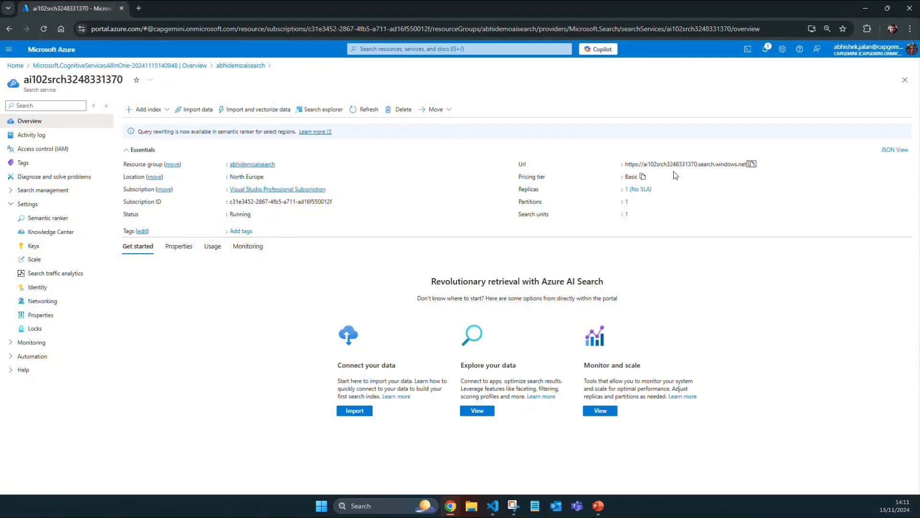
pyautogui.click(67, 246)
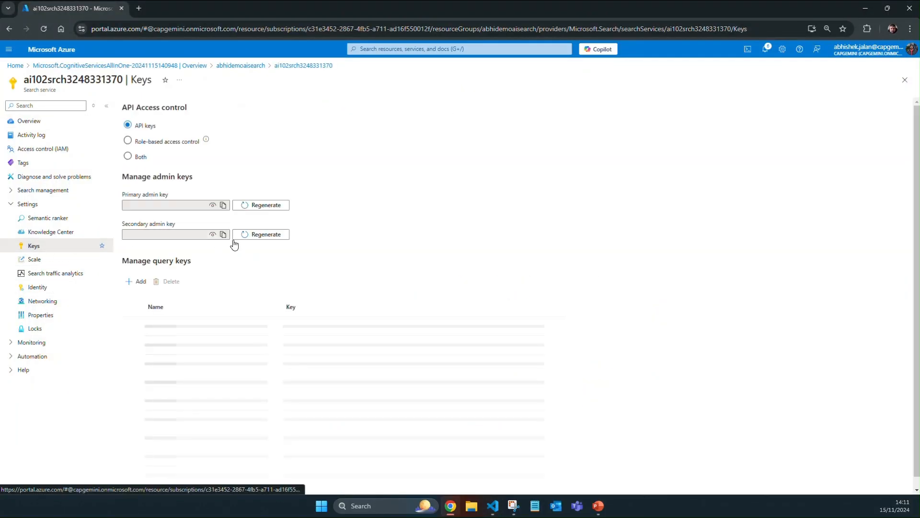
pyautogui.click(223, 206)
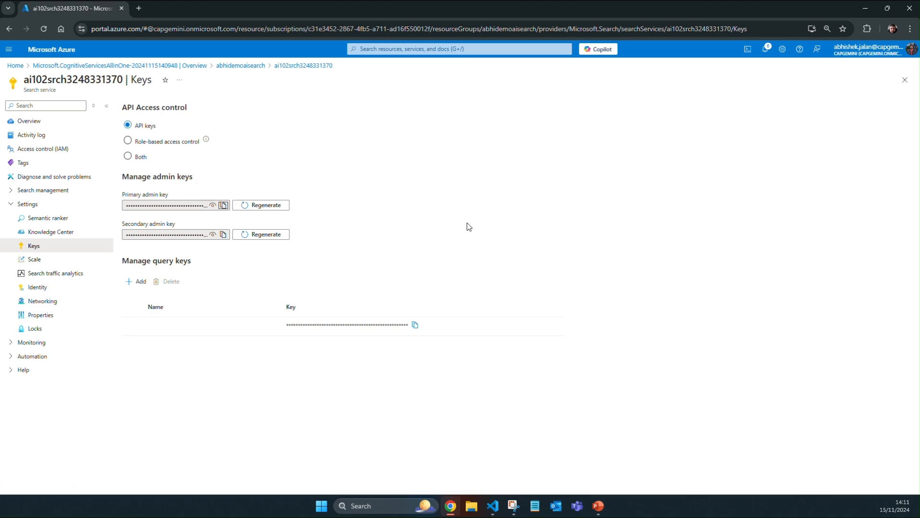
pyautogui.hotkey('alt', 'Tab')
pyautogui.doubleClick(297, 86)
pyautogui.hotkey('ctrl', 'v')
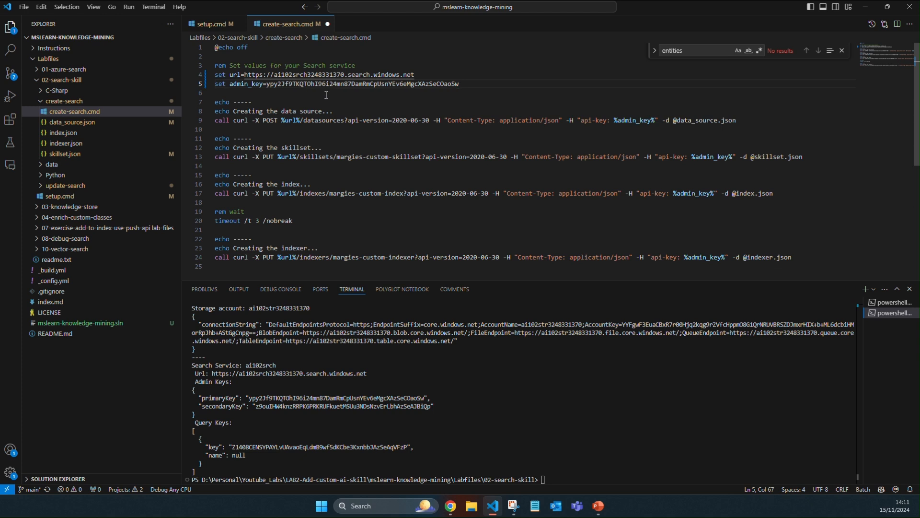
pyautogui.hotkey('ctrl', 's')
# Step: Return to the abhidemoaisearch resource group in the Azure portal and check its resources alongside the create-search files
pyautogui.hotkey('alt', 'Tab')
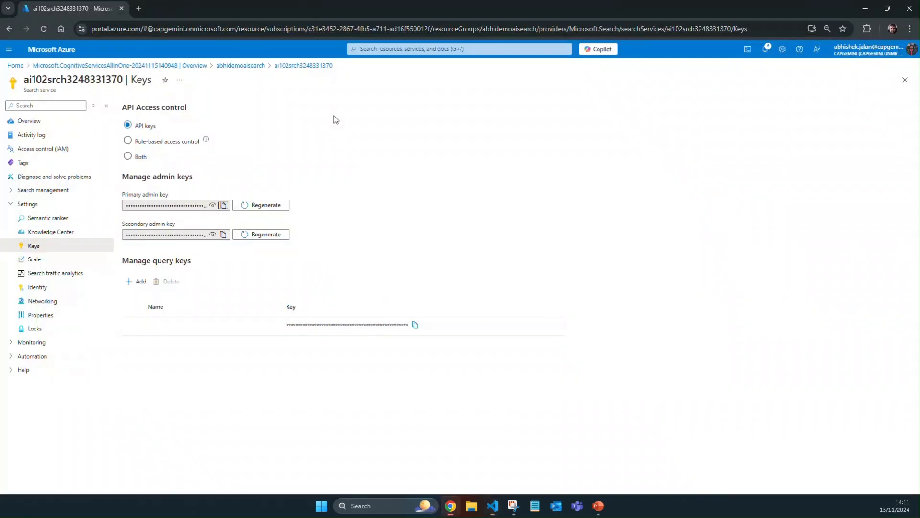
pyautogui.click(59, 124)
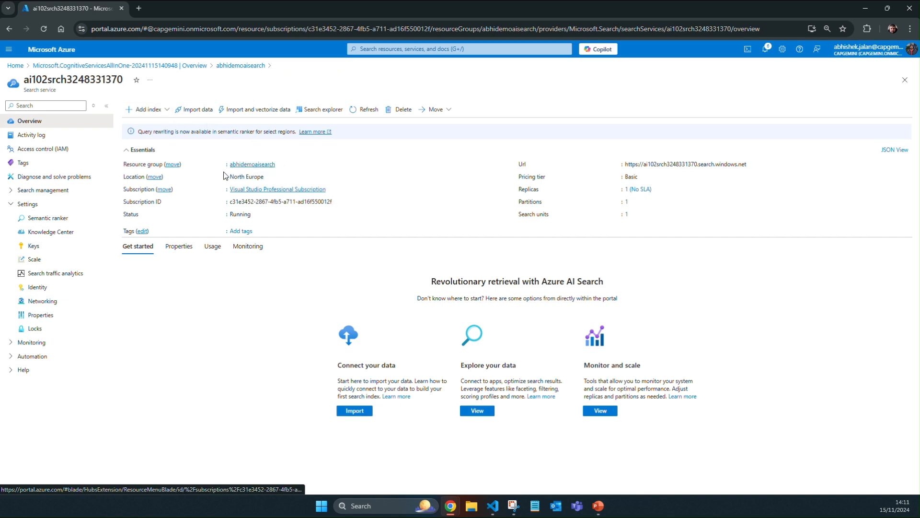
pyautogui.click(249, 164)
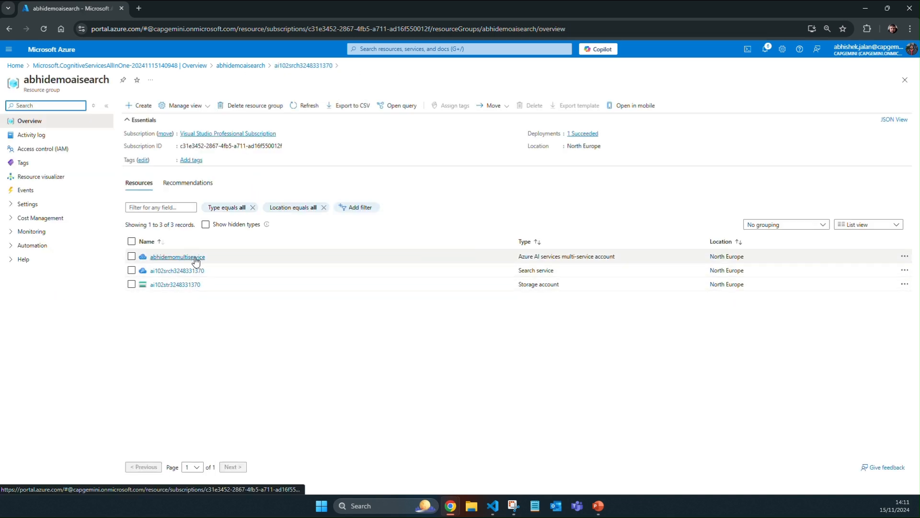
pyautogui.hotkey('alt', 'Tab')
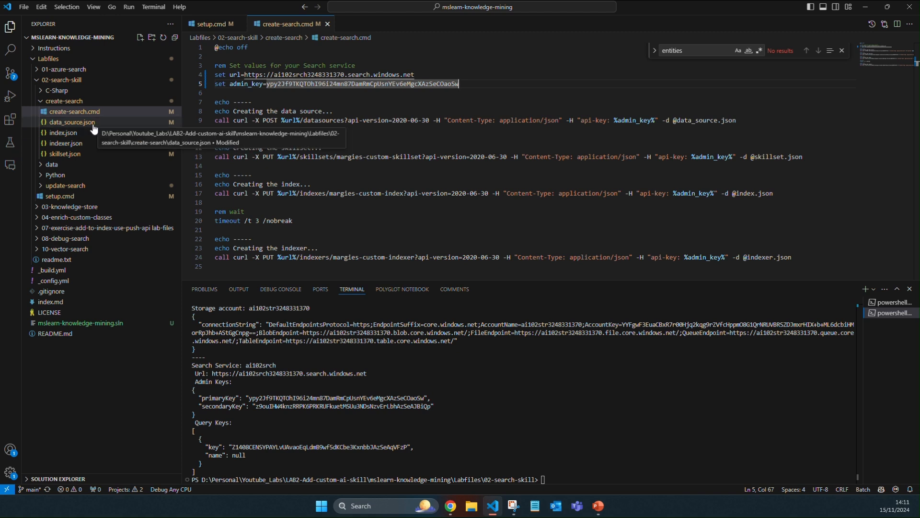
pyautogui.click(82, 157)
pyautogui.hotkey('alt', 'Tab')
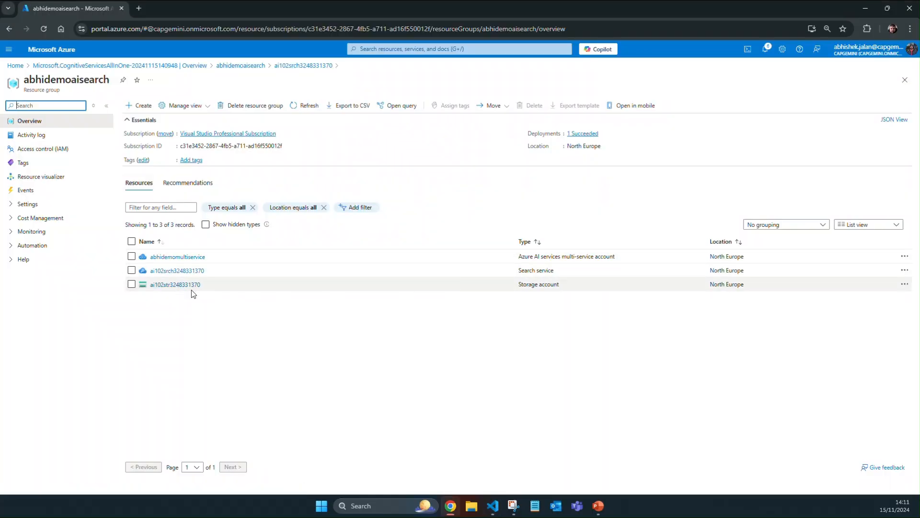
pyautogui.click(177, 271)
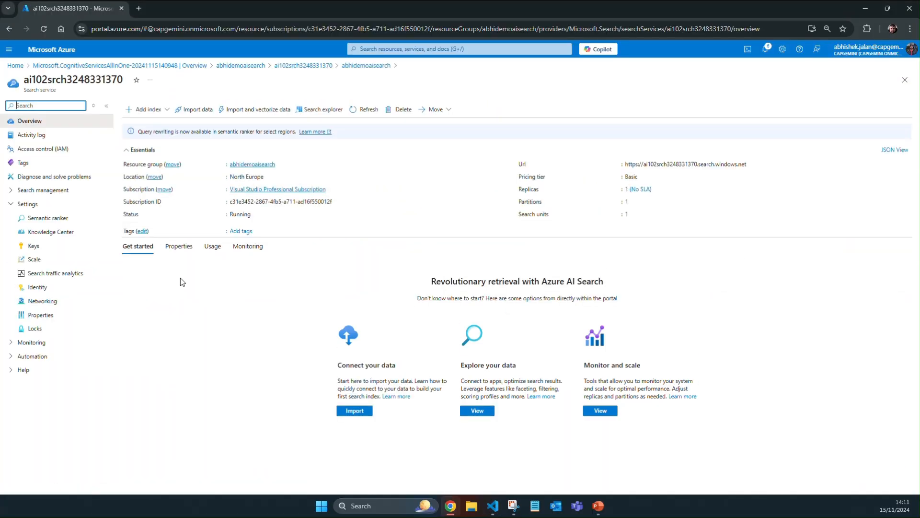
pyautogui.click(13, 206)
pyautogui.click(19, 190)
pyautogui.click(42, 205)
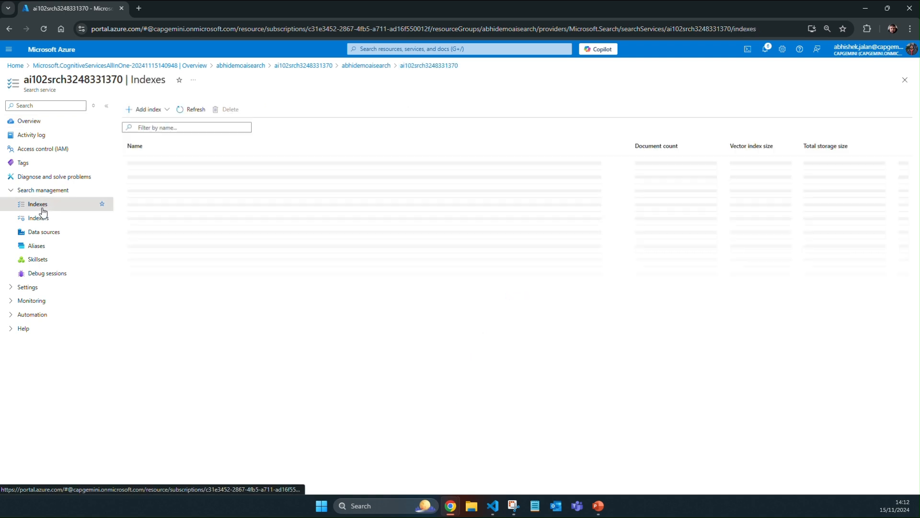
pyautogui.click(65, 218)
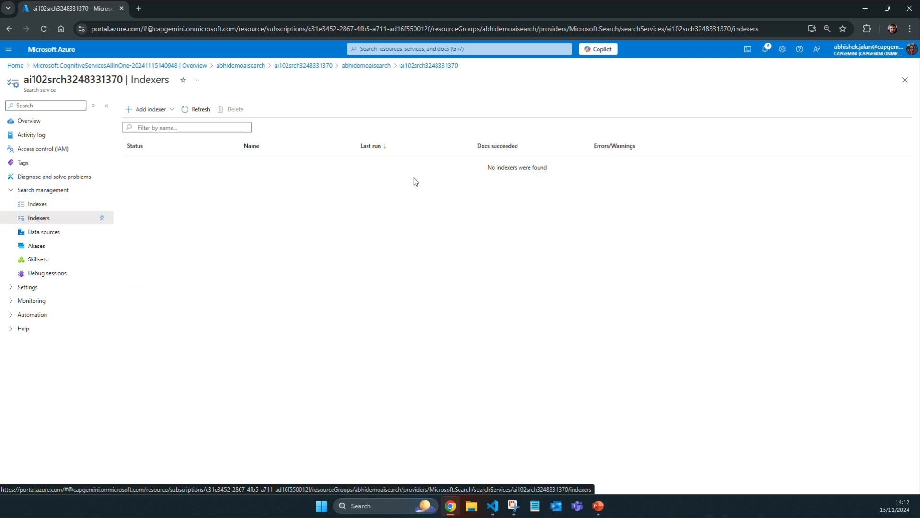
pyautogui.click(57, 232)
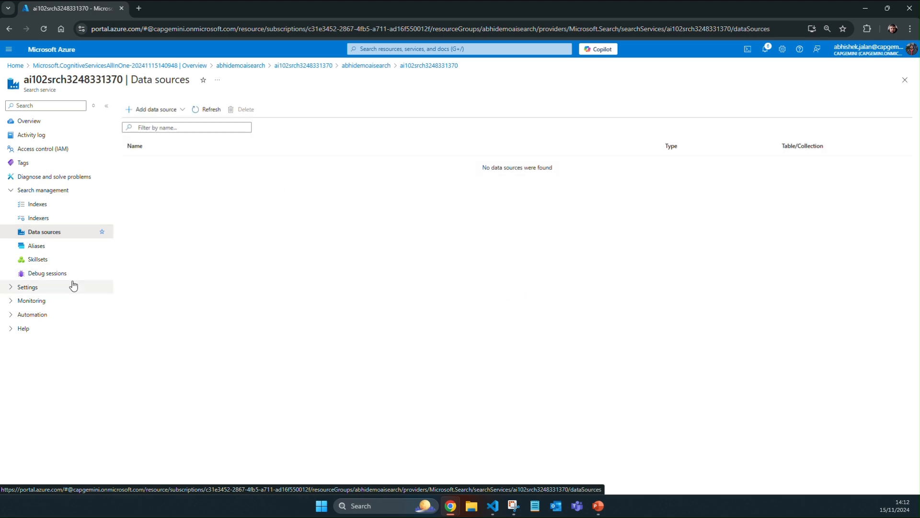
pyautogui.click(36, 259)
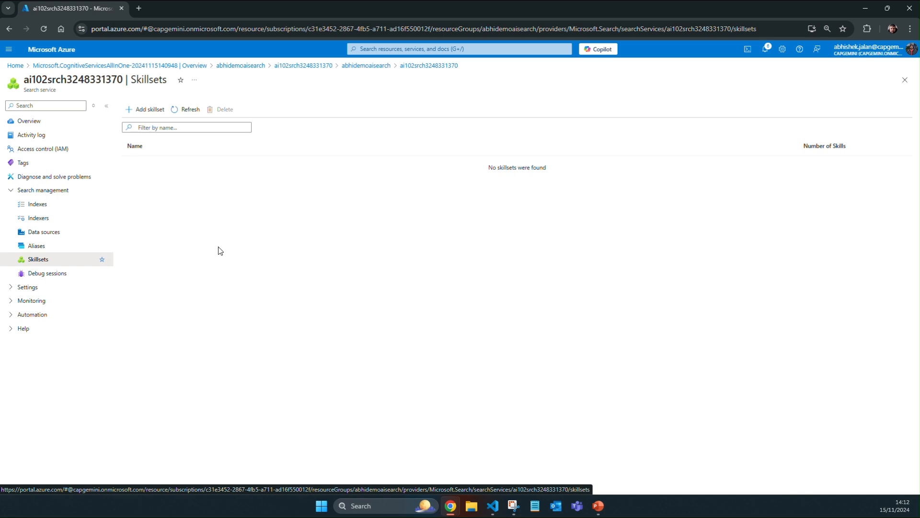
pyautogui.click(59, 123)
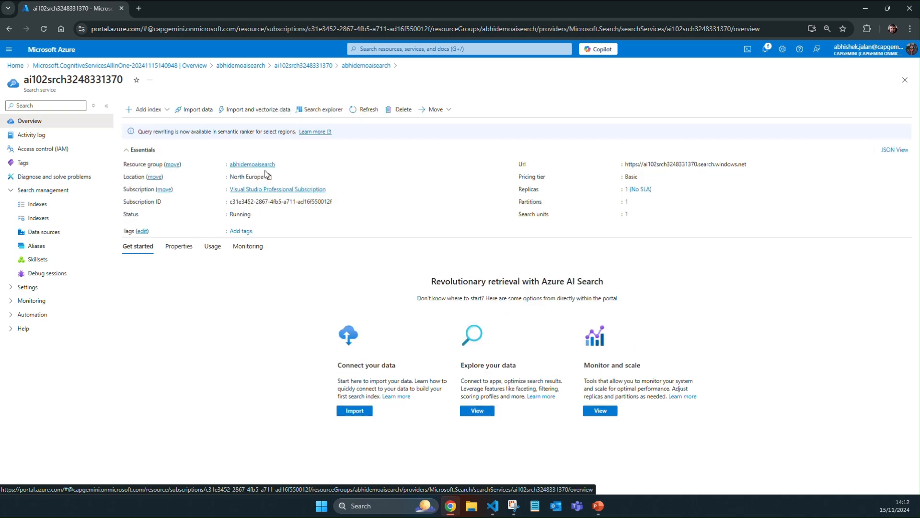
pyautogui.click(248, 165)
# Step: Switch to Visual Studio Code and open data_source.json from the create-search folder at its connectionString credentials
pyautogui.hotkey('alt', 'Tab')
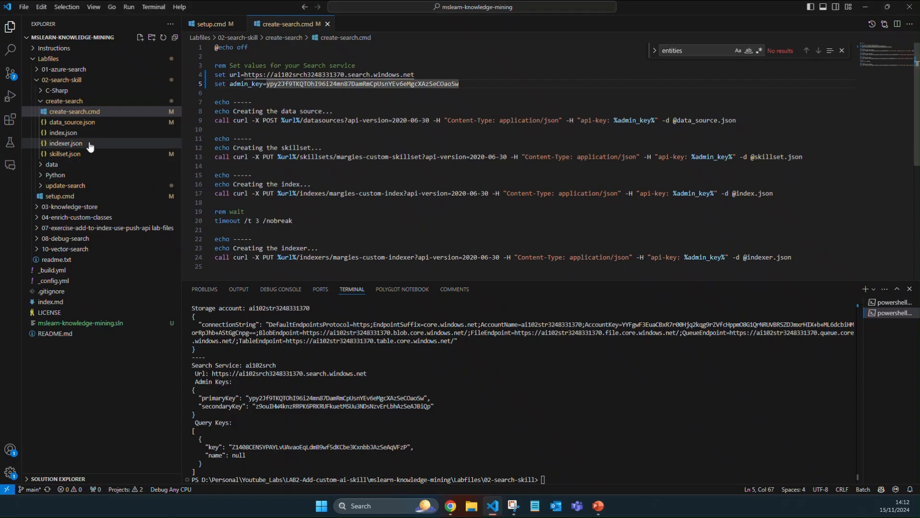
pyautogui.click(72, 123)
pyautogui.moveTo(379, 277); pyautogui.dragTo(217, 234)
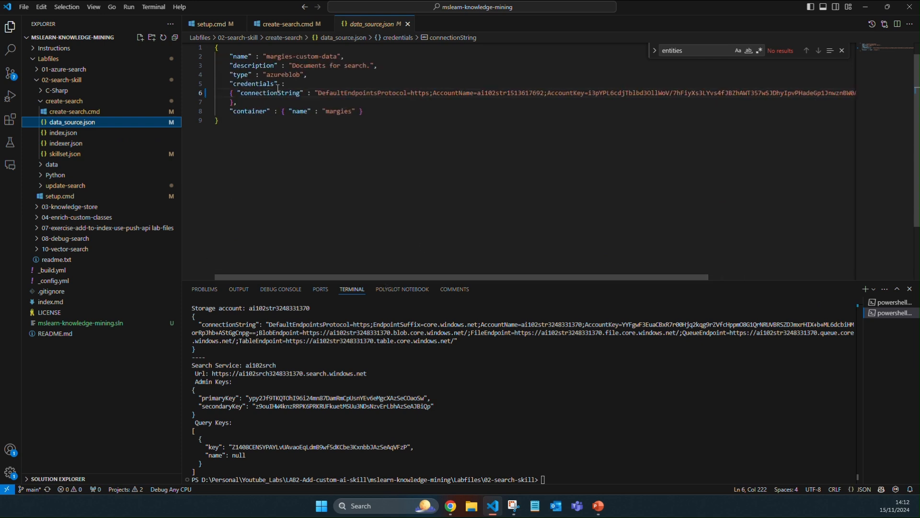
pyautogui.hotkey('alt', 'Tab')
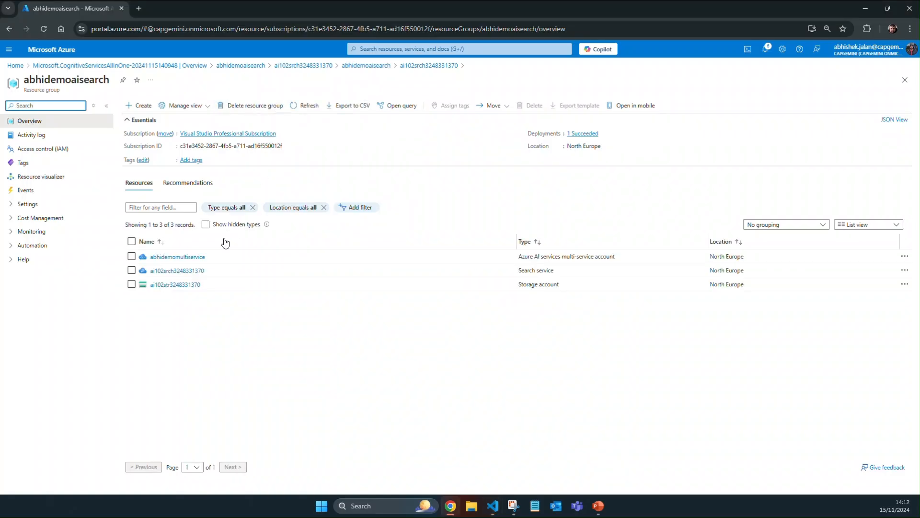
pyautogui.click(187, 285)
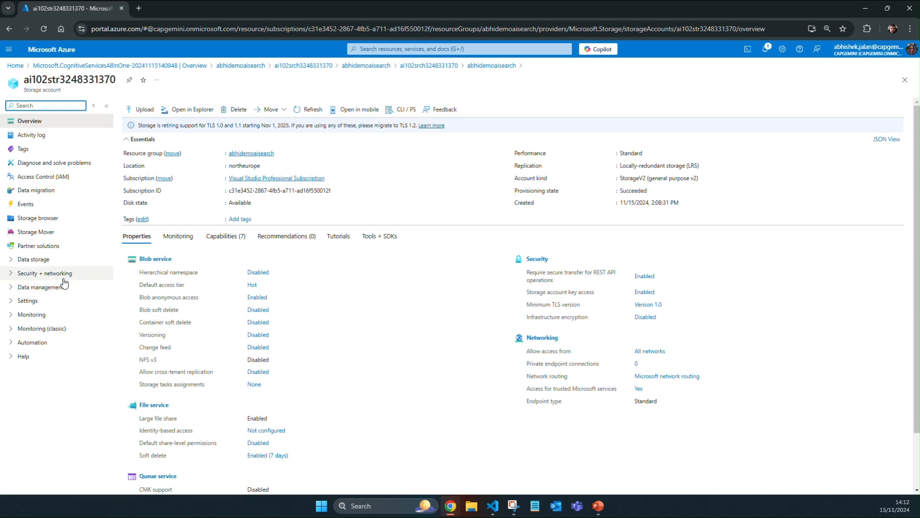
pyautogui.click(60, 273)
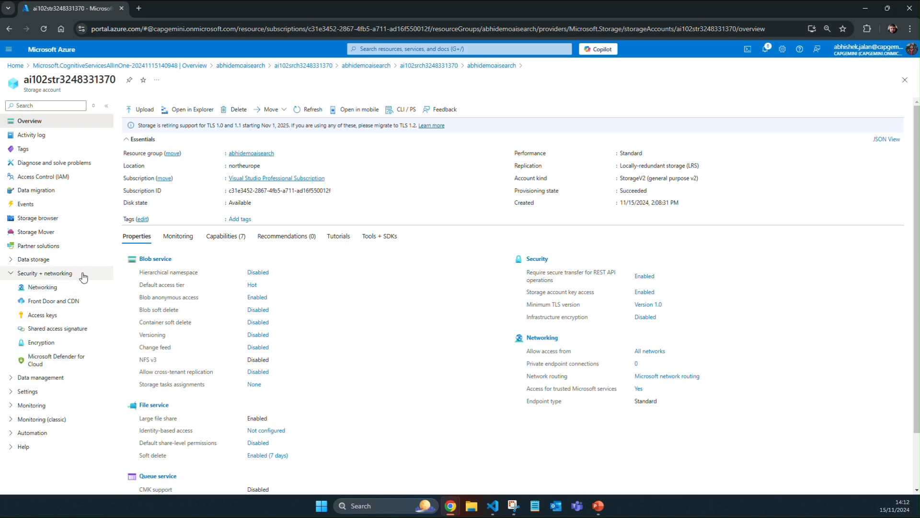
pyautogui.click(41, 315)
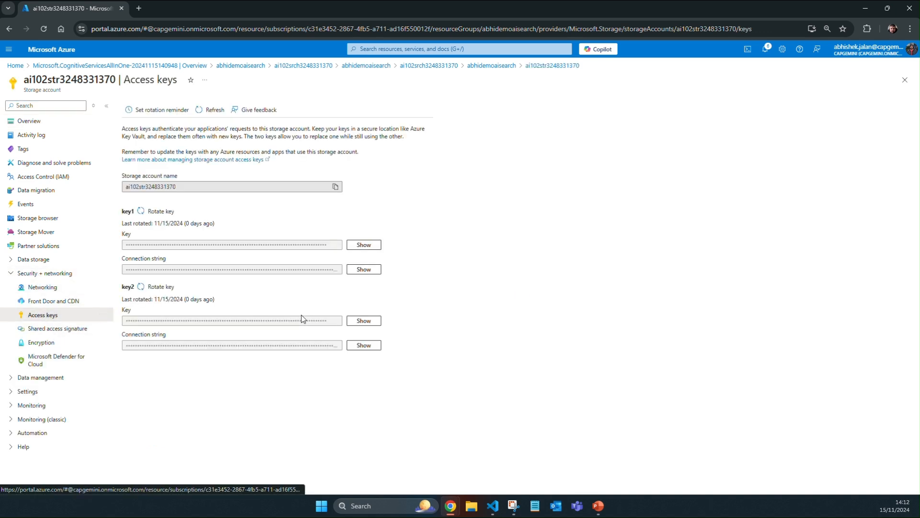
pyautogui.click(363, 270)
pyautogui.click(336, 270)
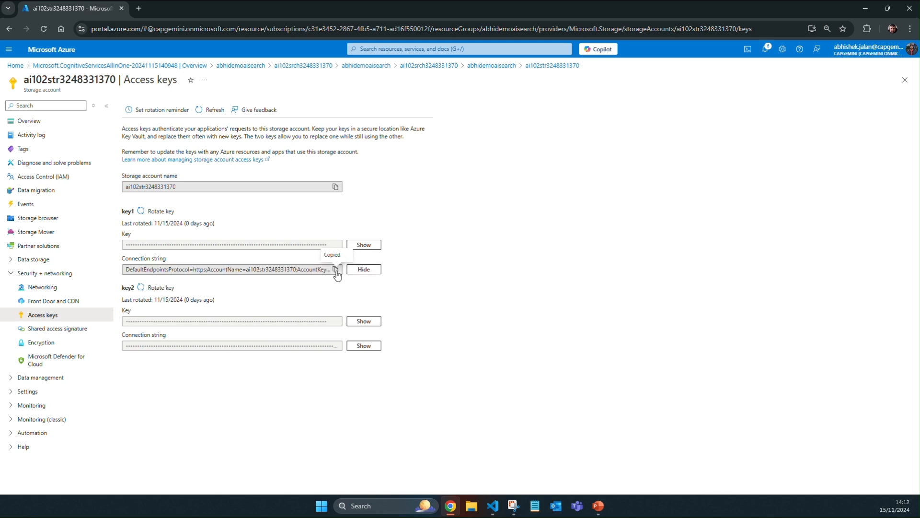
# Step: Return to Visual Studio Code, replace the connectionString value in data_source.json with the copied storage connection string, and save the file
pyautogui.hotkey('alt', 'Tab')
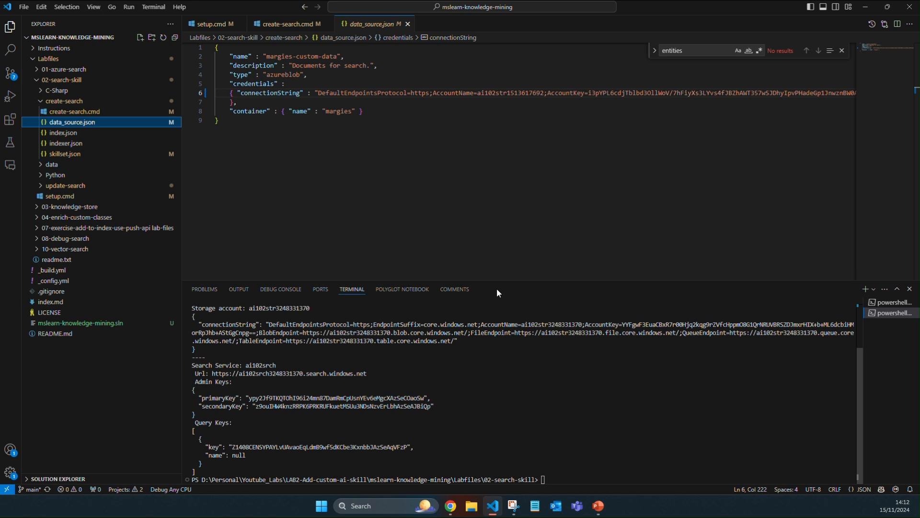
pyautogui.click(316, 95)
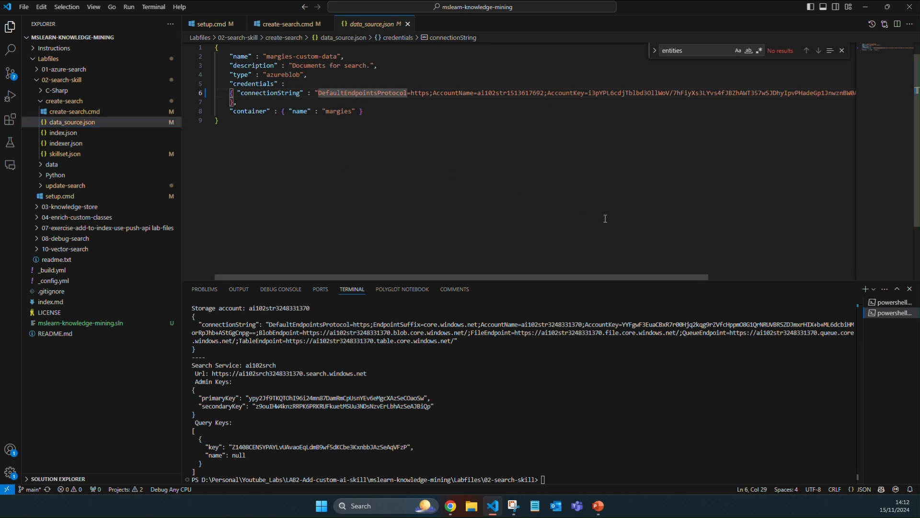
pyautogui.hotkey('shift', 'End')
pyautogui.press('BackSpace')
pyautogui.hotkey('ctrl', 'v')
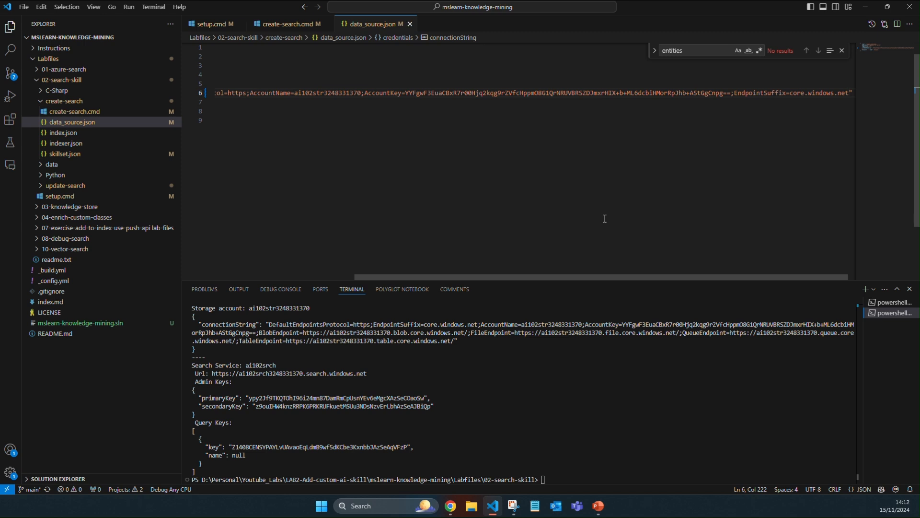
# Step: Open skillset.json from the create-search folder, and return to the abhidemoaisearch resource group in the Azure portal
pyautogui.click(107, 155)
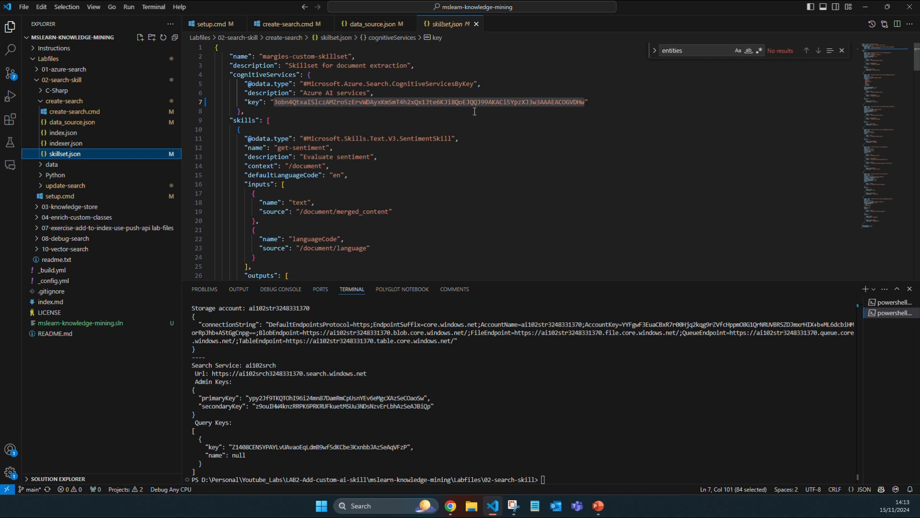
pyautogui.moveTo(451, 506)
pyautogui.click(508, 455)
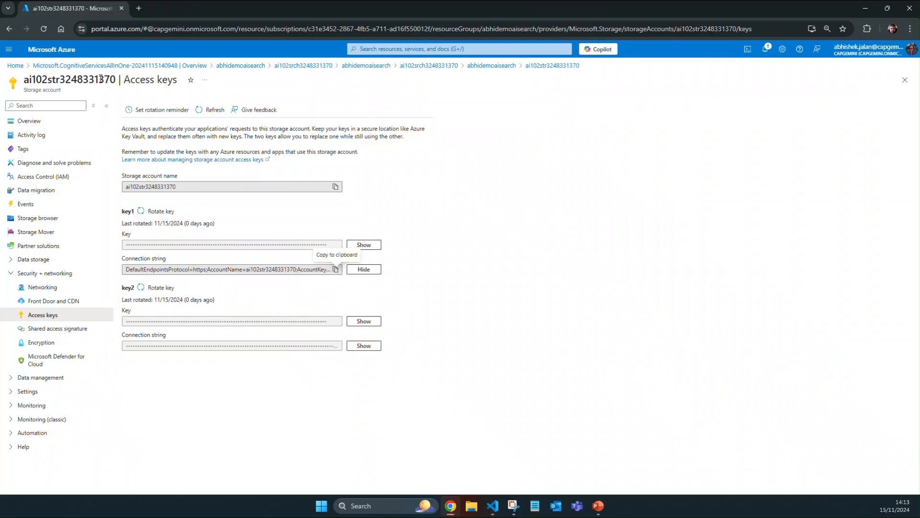
pyautogui.click(60, 123)
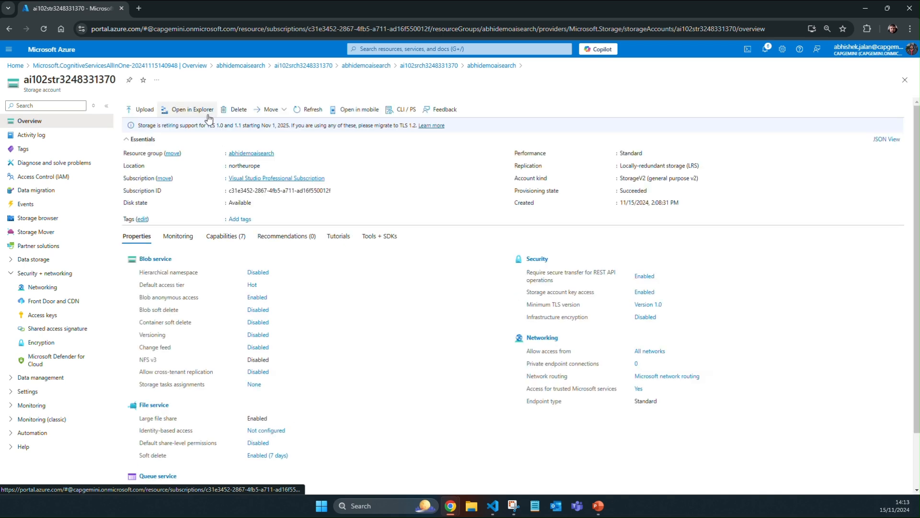
pyautogui.click(250, 153)
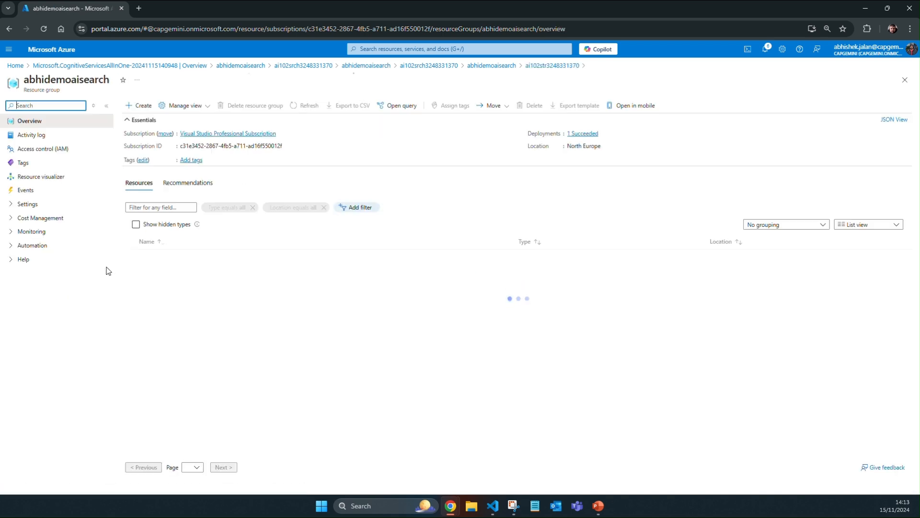
pyautogui.click(189, 271)
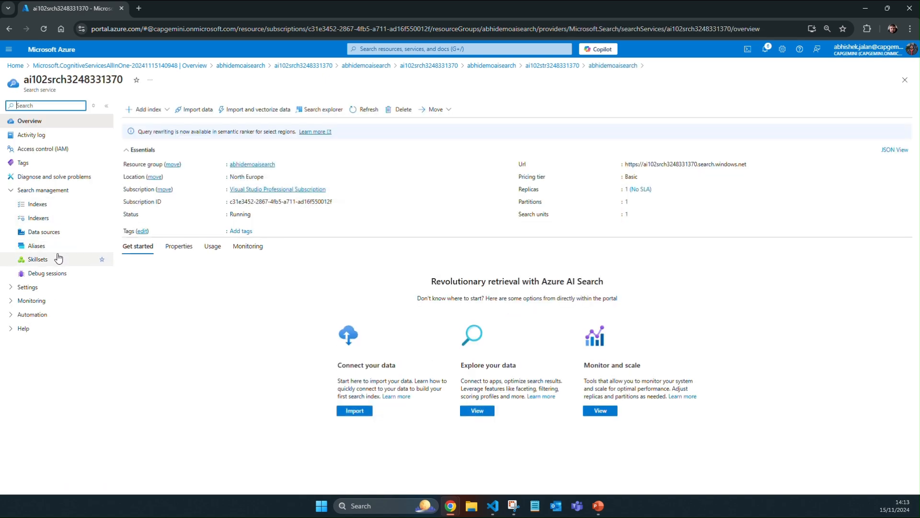
pyautogui.click(48, 287)
pyautogui.click(34, 328)
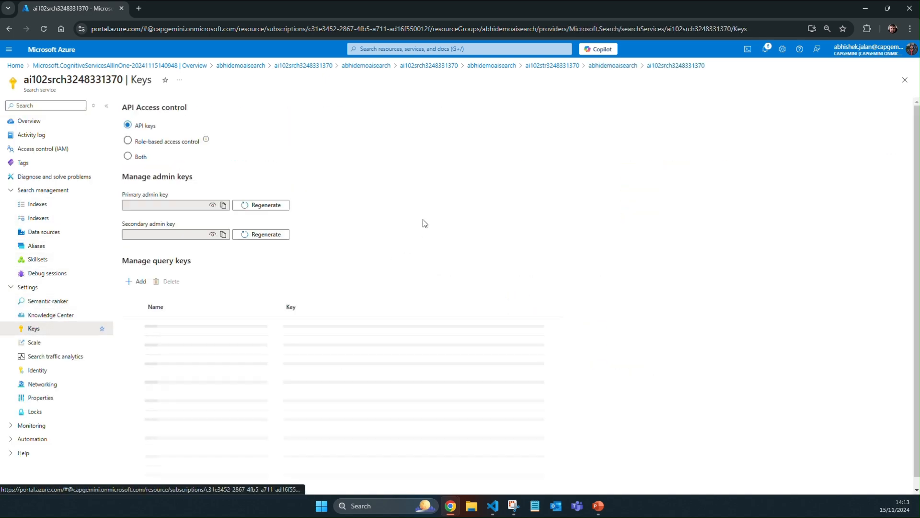
pyautogui.click(223, 205)
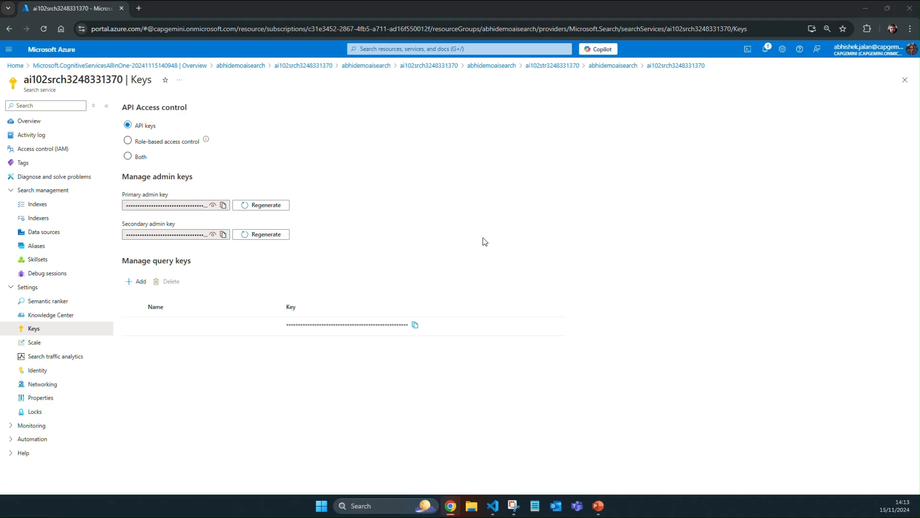
pyautogui.hotkey('alt', 'Tab')
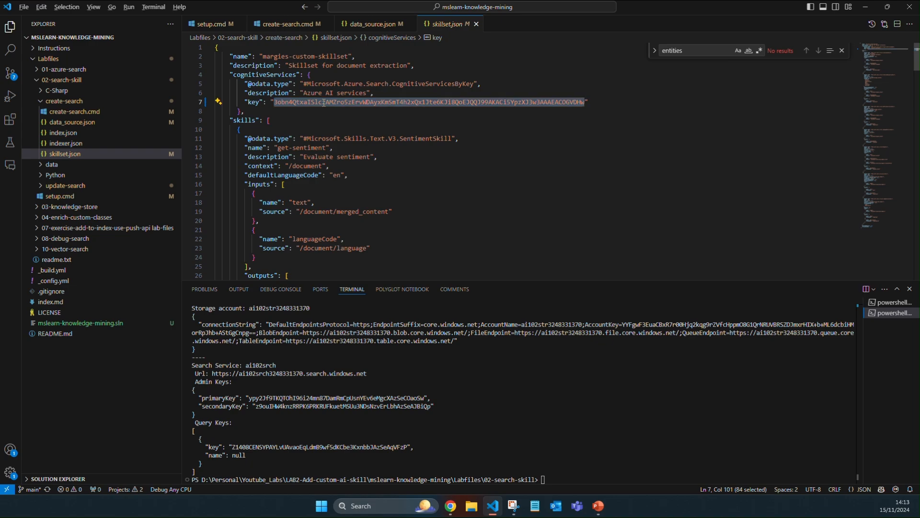
pyautogui.hotkey('alt', 'Tab')
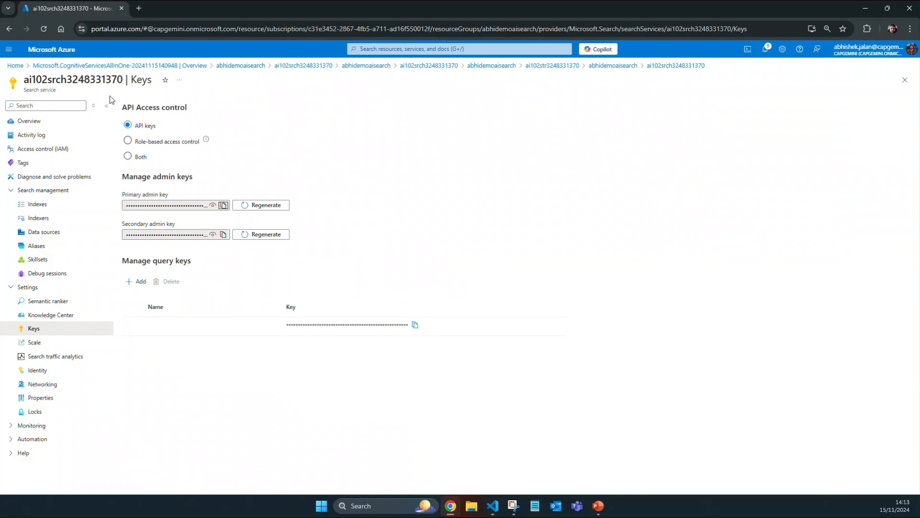
# Step: Refresh the abhidemoaisearch resource group's resources and copy KEY 1 of the abhidemomultiservice Azure AI services account
pyautogui.click(33, 122)
pyautogui.click(258, 70)
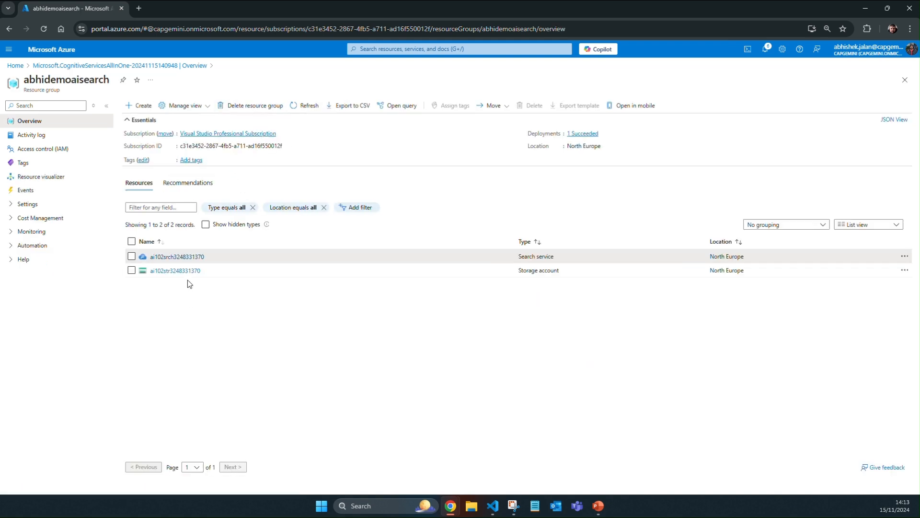
pyautogui.click(306, 105)
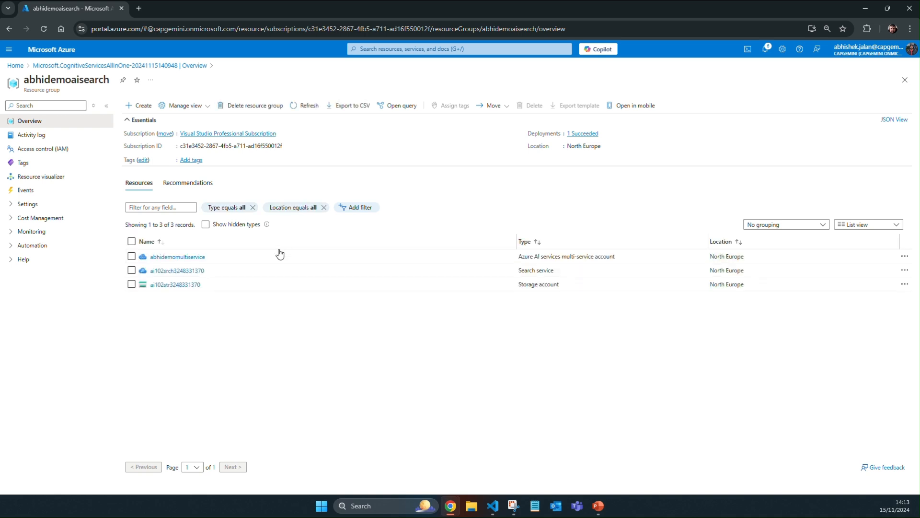
pyautogui.click(199, 257)
pyautogui.click(29, 205)
pyautogui.click(36, 191)
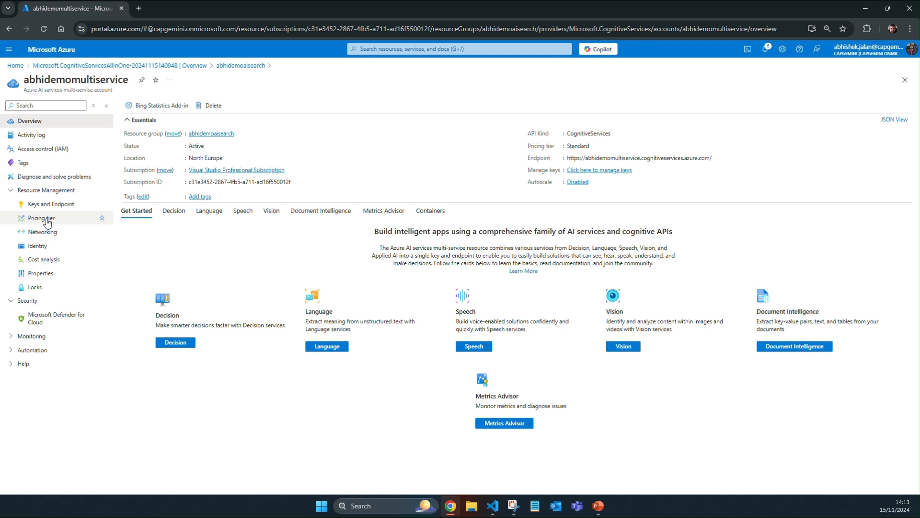
pyautogui.click(48, 204)
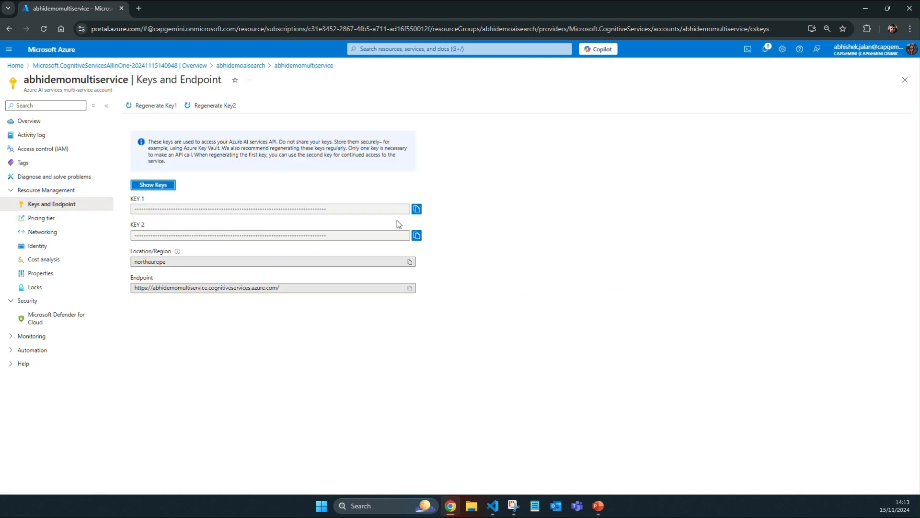
pyautogui.click(417, 209)
# Step: Switch to Visual Studio Code, replace the cognitiveServices key in skillset.json with the copied AI services key, and save the file
pyautogui.hotkey('alt', 'Tab')
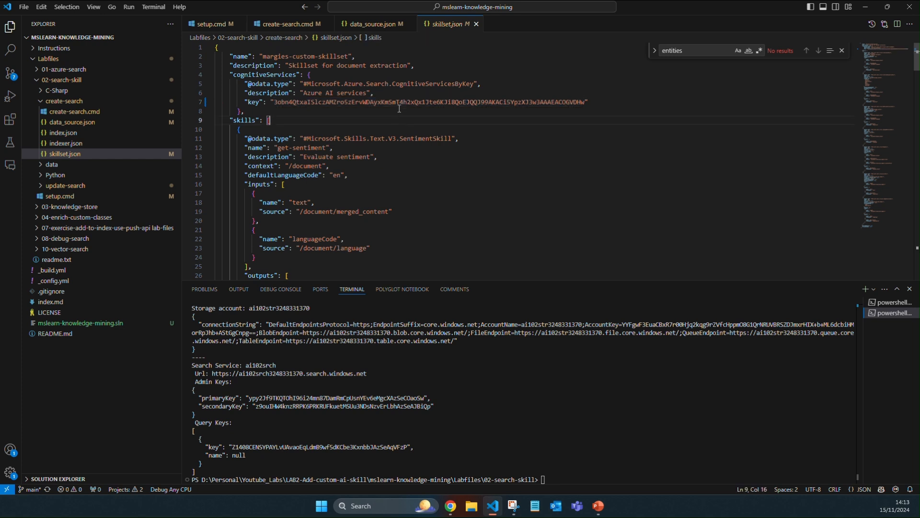
pyautogui.press('BackSpace')
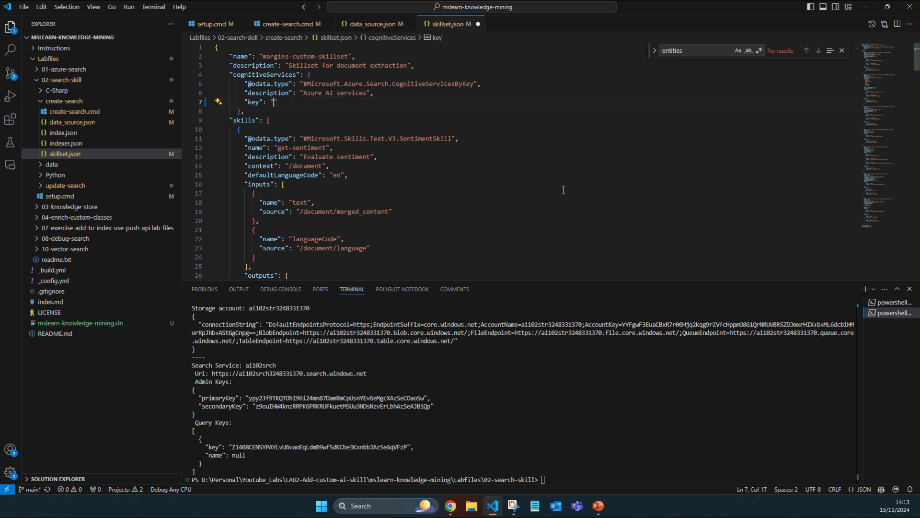
pyautogui.hotkey('ctrl', 'v')
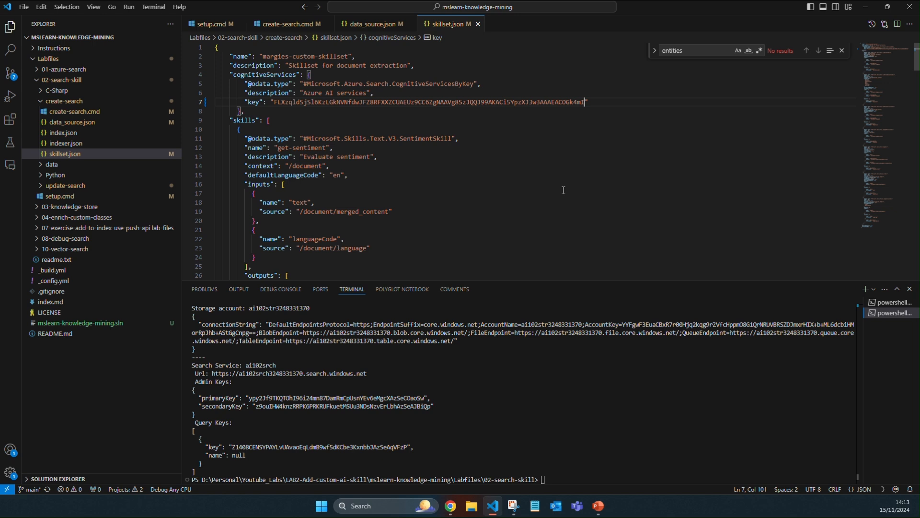
# Step: Review the index fields in index.json and the indexer definition in indexer.json
pyautogui.click(63, 132)
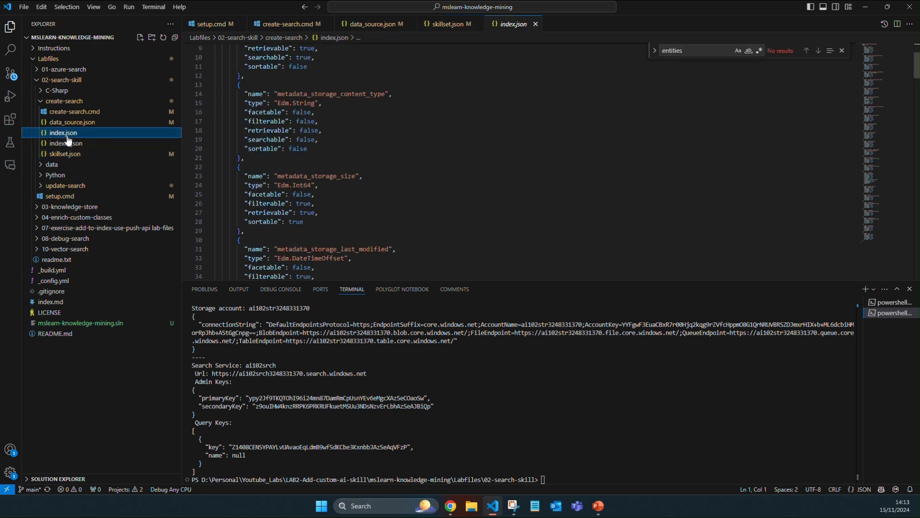
pyautogui.scroll(3, 807, 260)
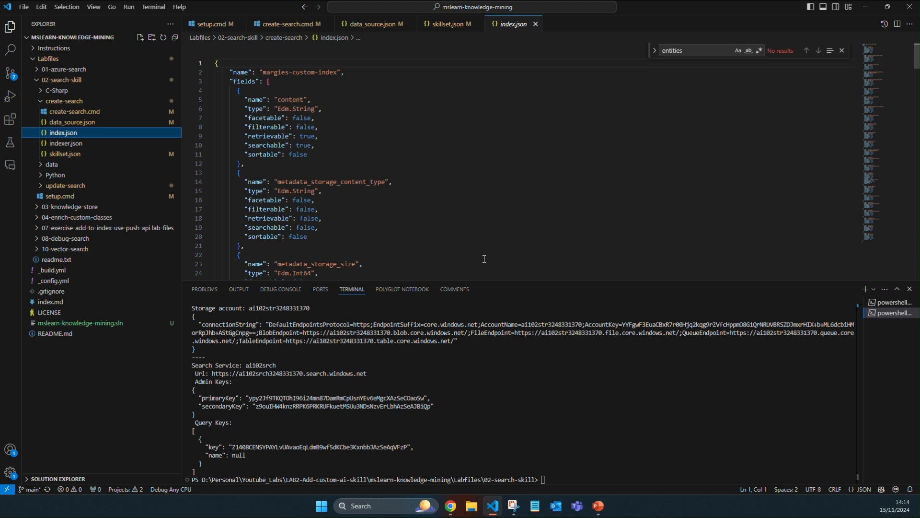
pyautogui.click(175, 144)
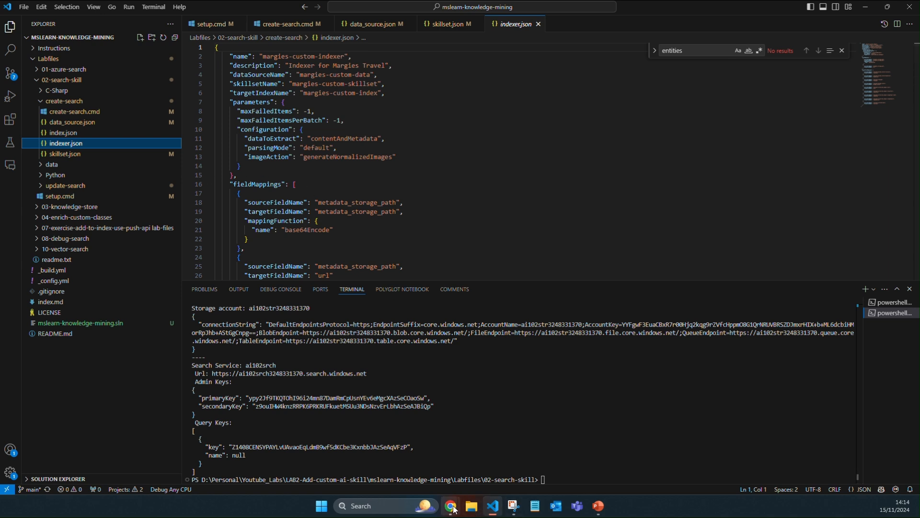
# Step: Check the cognitiveServices key in skillset.json against the abhidemomultiservice keys and endpoint page in the Azure portal
pyautogui.moveTo(454, 510)
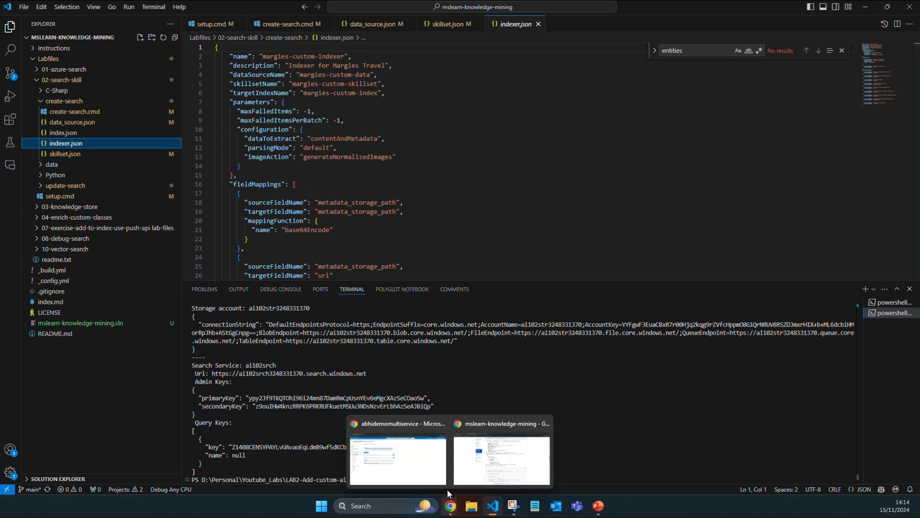
pyautogui.click(419, 471)
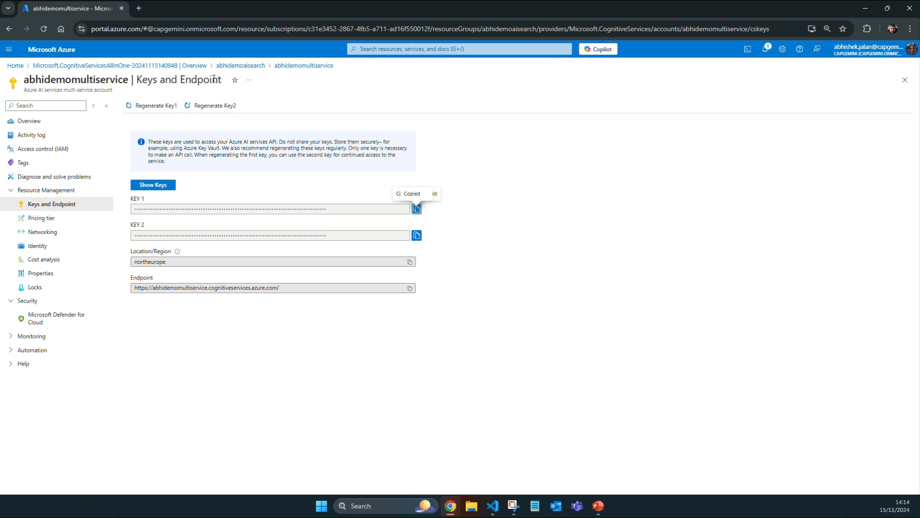
pyautogui.moveTo(493, 505)
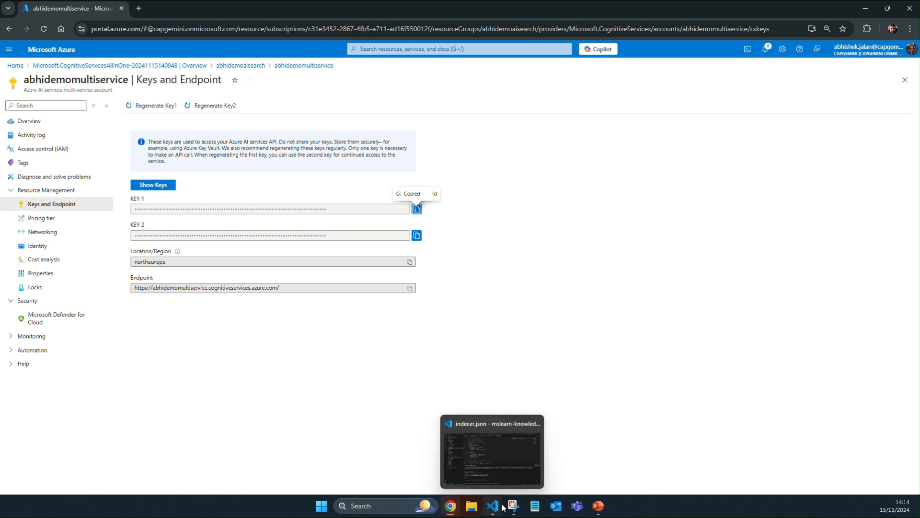
pyautogui.click(490, 461)
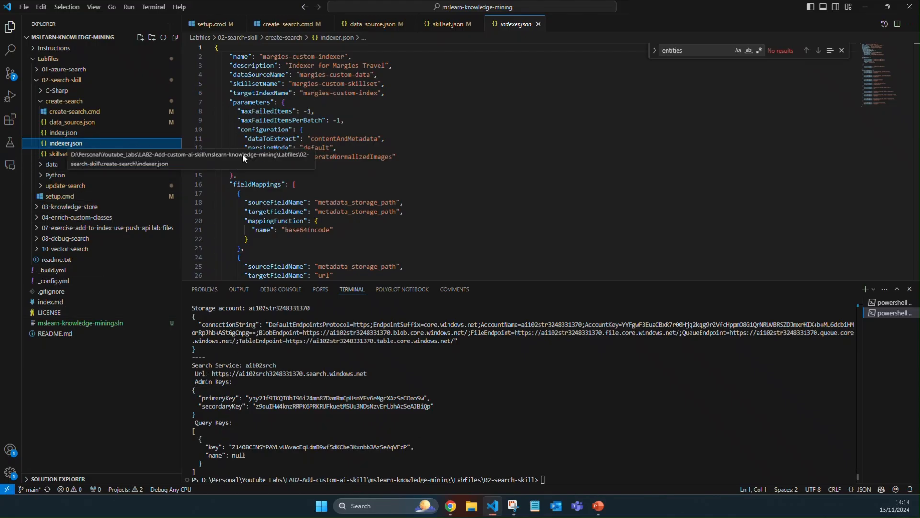
pyautogui.click(77, 154)
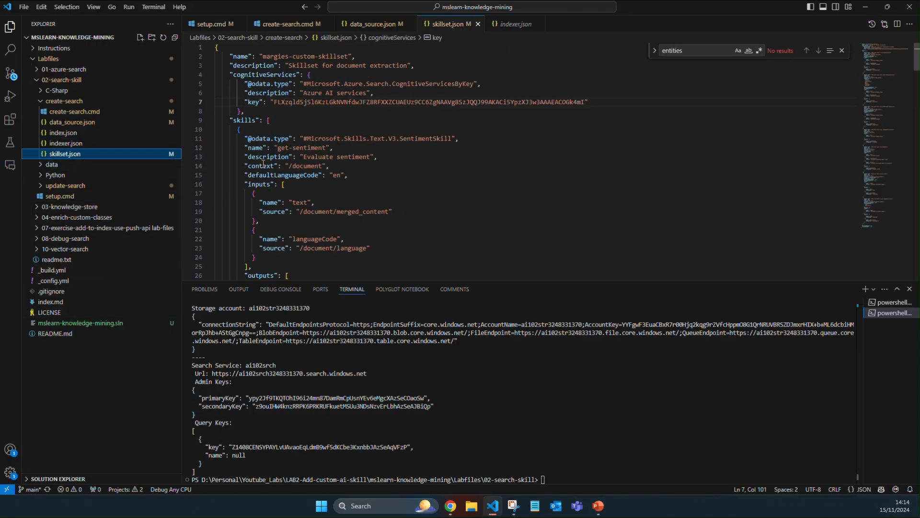
pyautogui.click(303, 102)
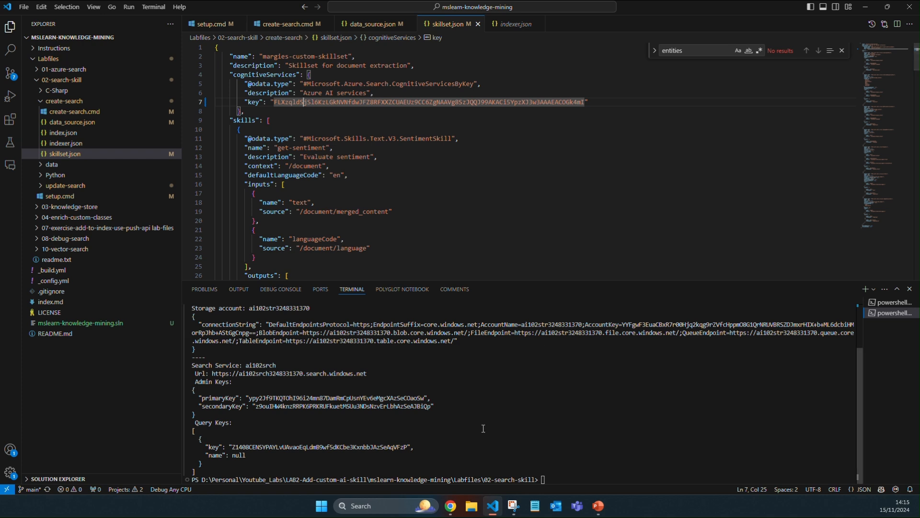
pyautogui.hotkey('alt', 'Tab')
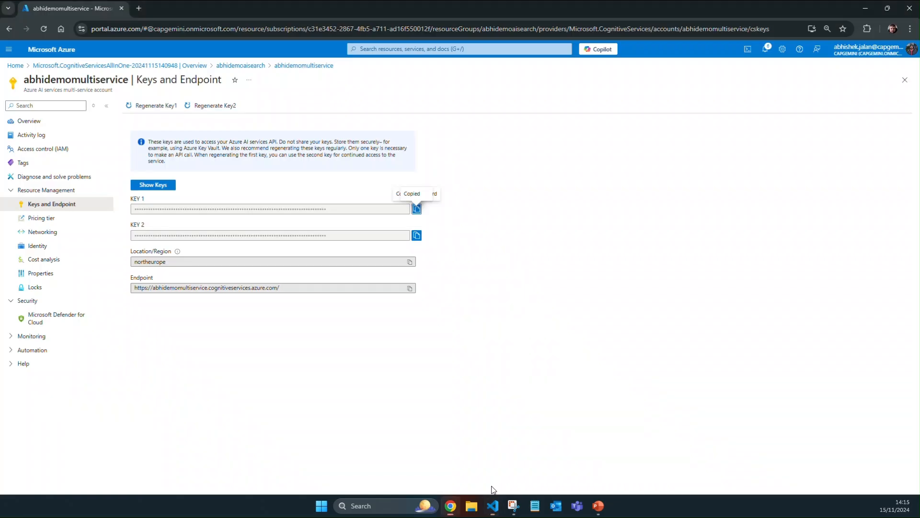
pyautogui.hotkey('alt', 'Tab')
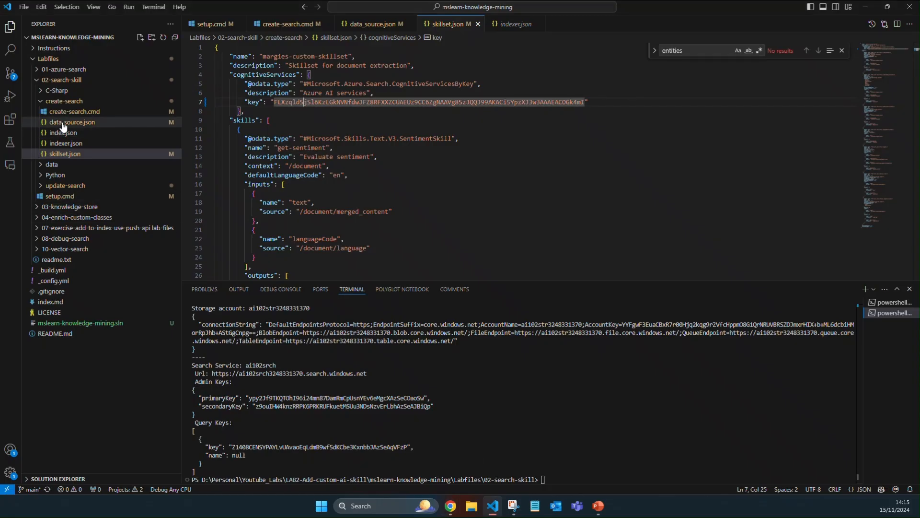
# Step: Open the create-search folder in an integrated terminal and run the create-search.cmd script
pyautogui.rightClick(68, 111)
pyautogui.rightClick(54, 102)
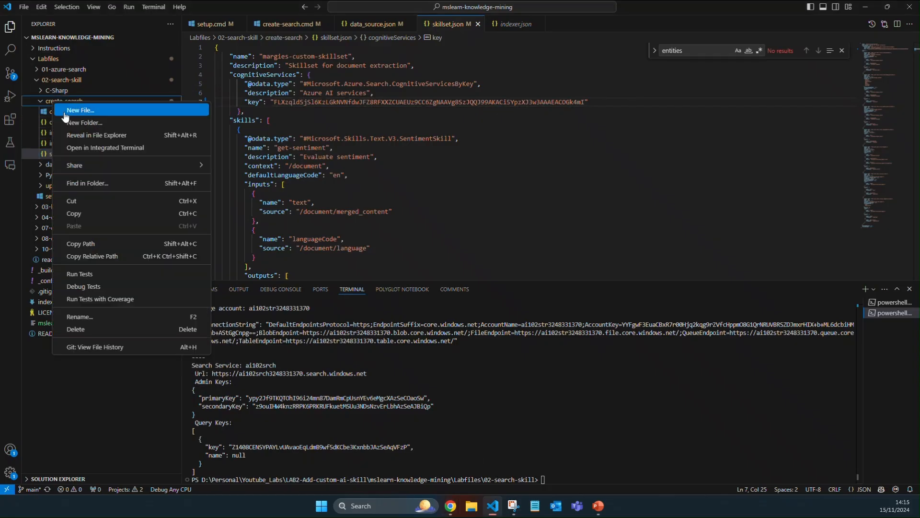
pyautogui.click(95, 150)
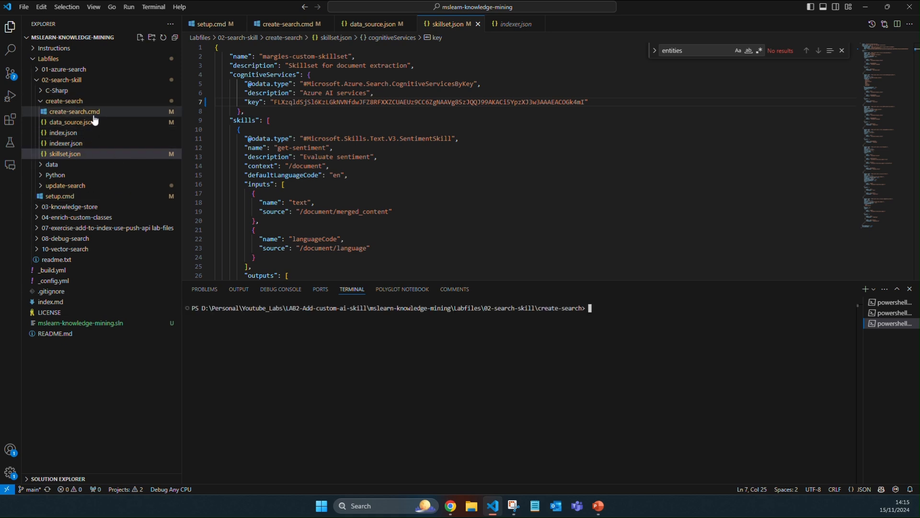
pyautogui.write('.')
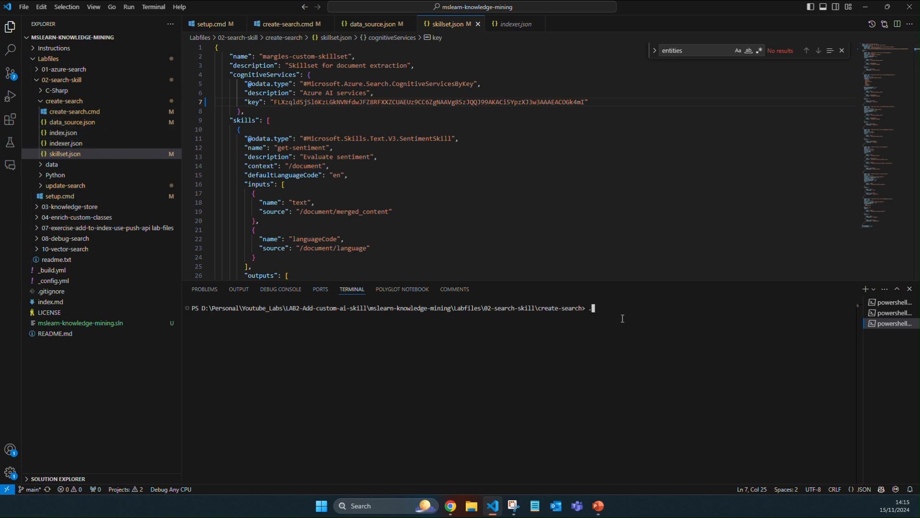
pyautogui.write('/c')
pyautogui.press('Tab')
pyautogui.press('Return')
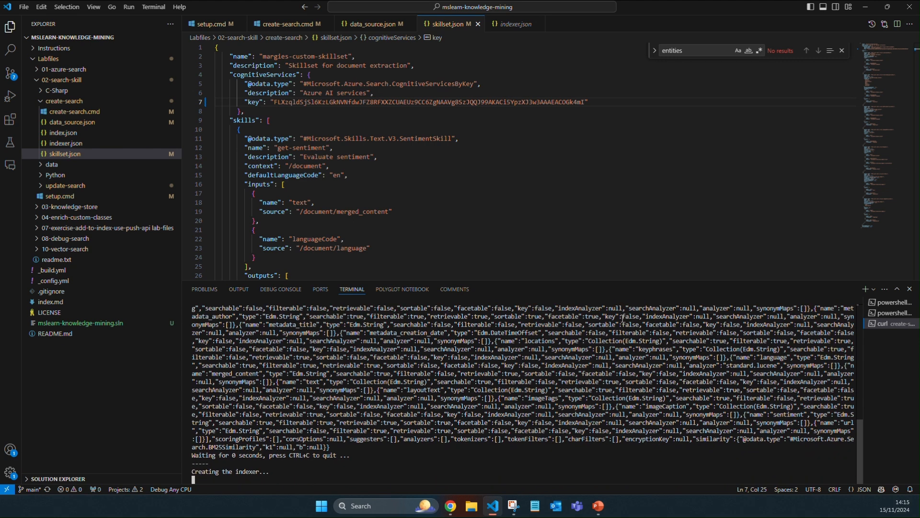
pyautogui.moveTo(450, 506)
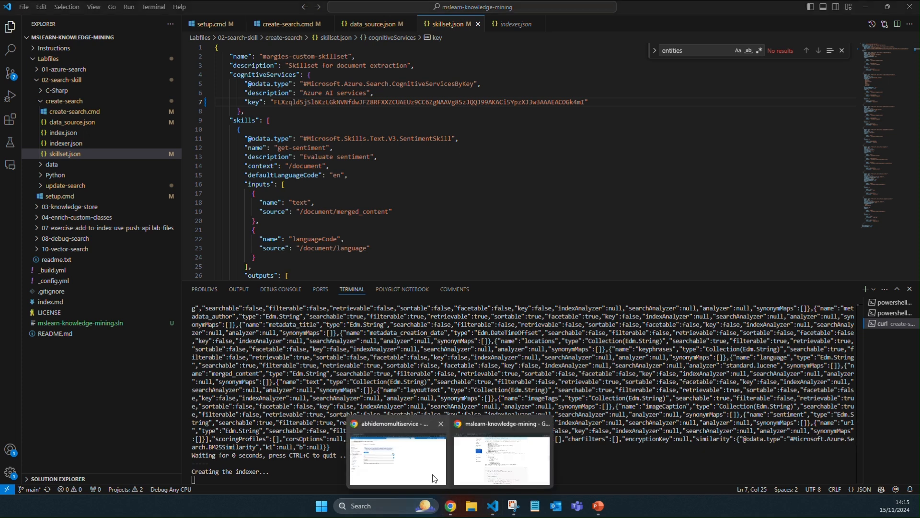
pyautogui.click(413, 455)
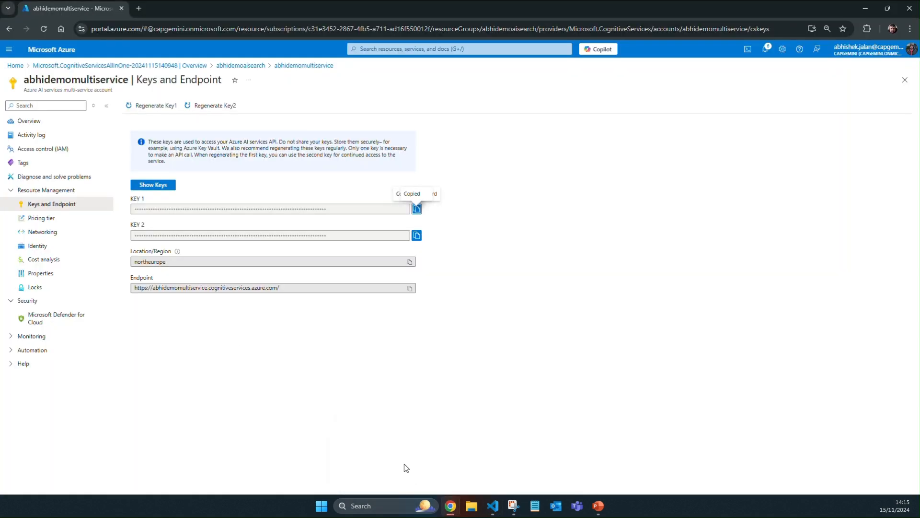
pyautogui.click(120, 65)
pyautogui.click(226, 162)
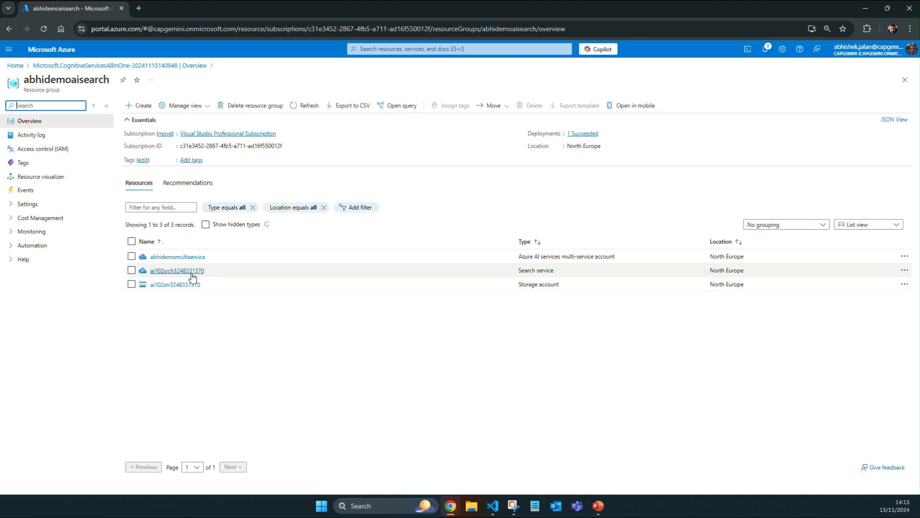
pyautogui.click(192, 273)
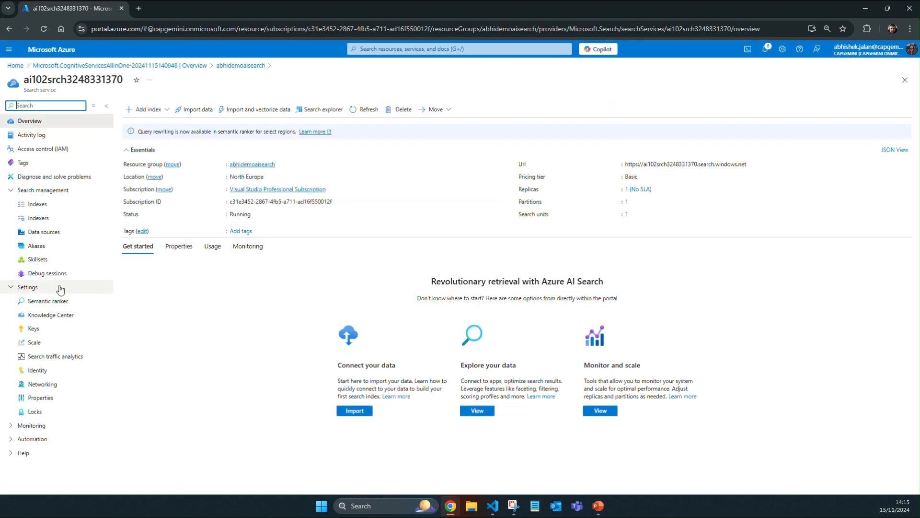
pyautogui.click(55, 232)
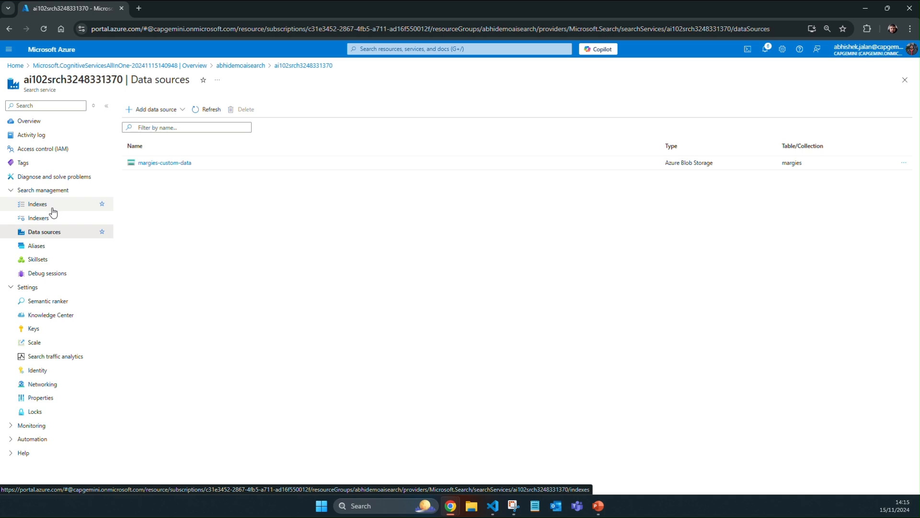
pyautogui.click(39, 204)
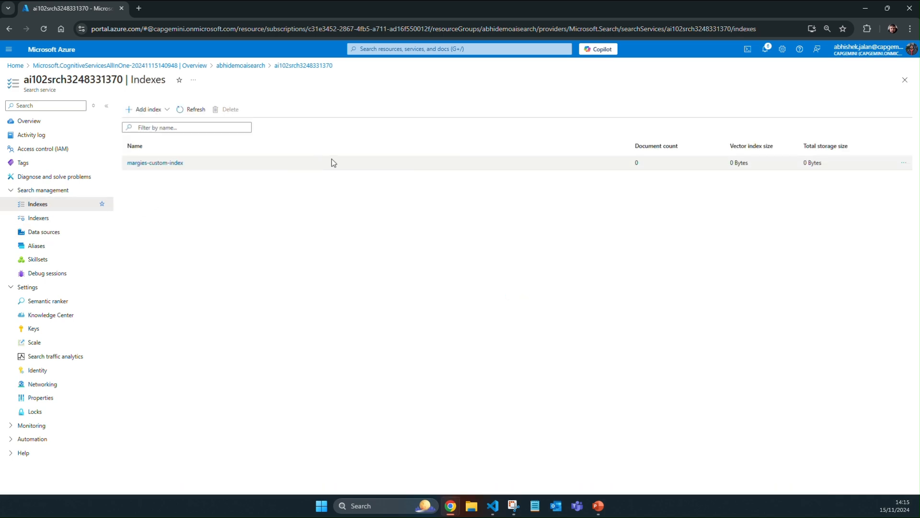
pyautogui.click(46, 222)
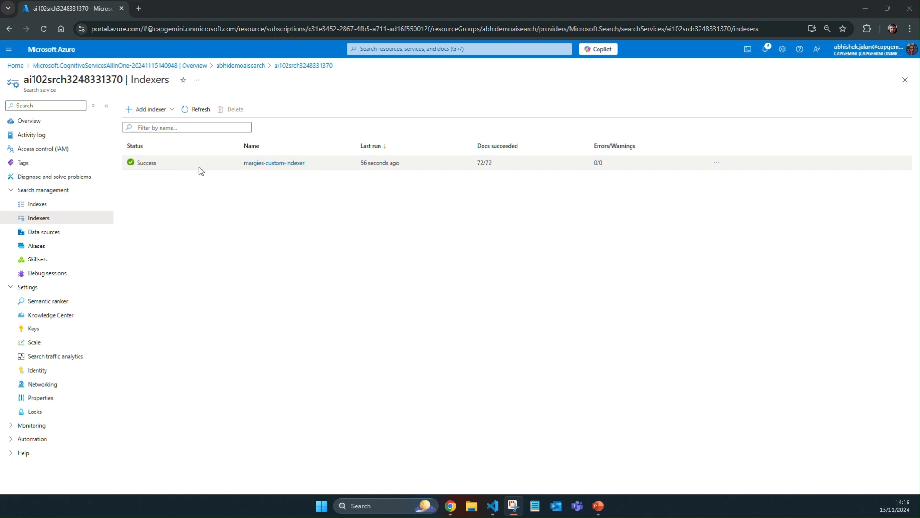
# Step: Query margies-custom-index in Search explorer with search=London&$select=url,sentiment,keyphrases&$filter=metadata_author eq 'Reviewer' and sentiment eq 'positive'
pyautogui.click(56, 126)
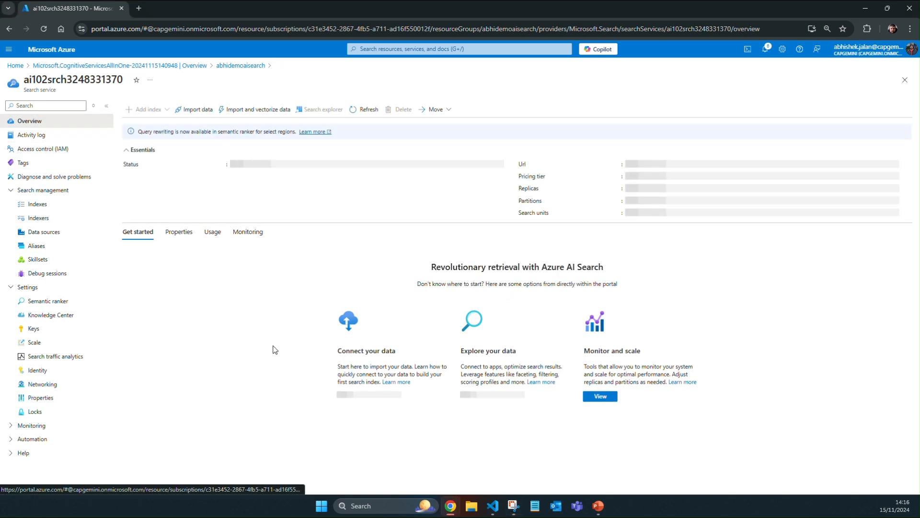
pyautogui.click(321, 107)
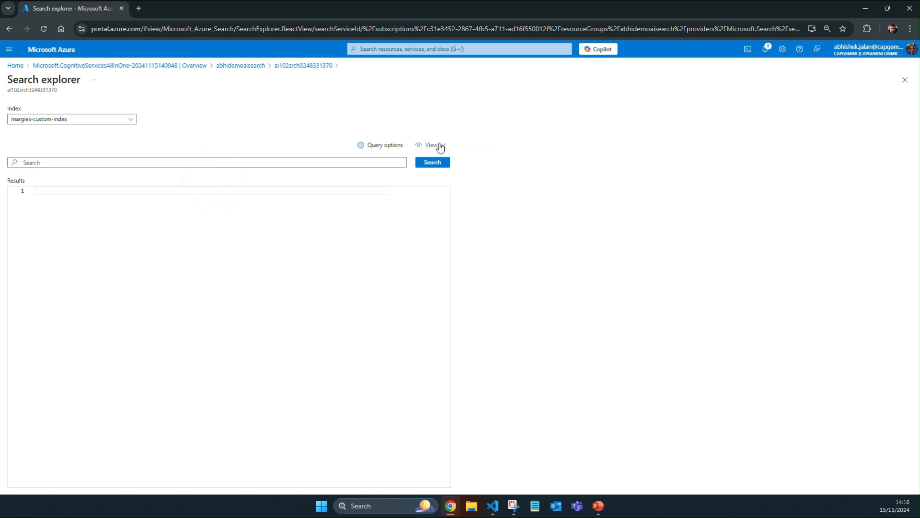
pyautogui.click(430, 145)
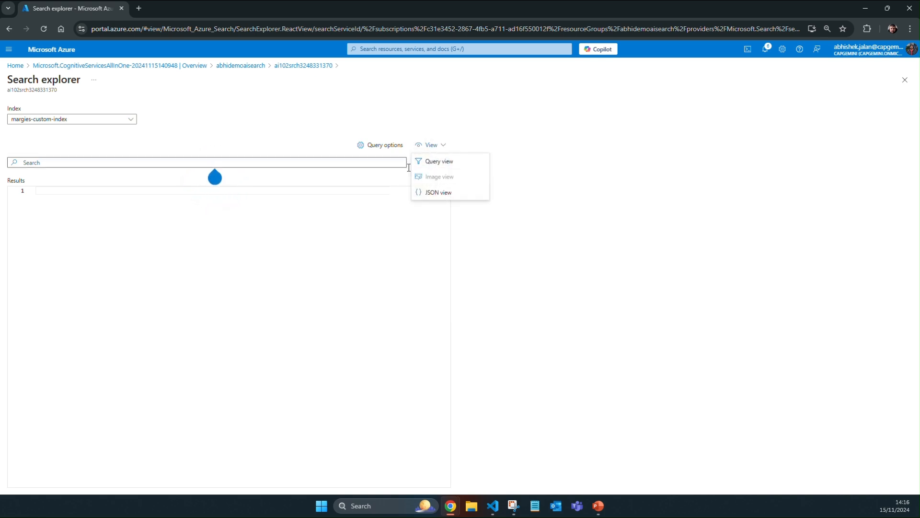
pyautogui.click(440, 193)
pyautogui.click(148, 205)
pyautogui.hotkey('ctrl', 'a')
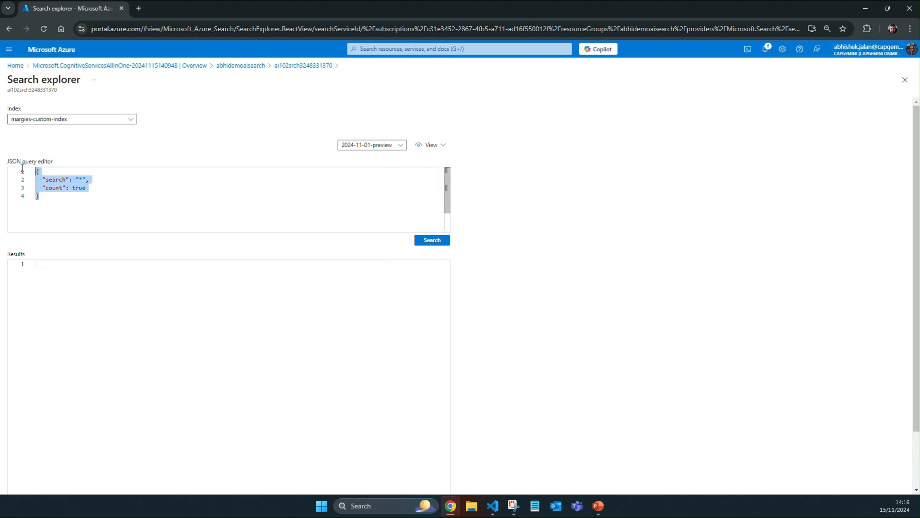
pyautogui.write("search=London&$select=url,sentiment,keyphrases&$filter=metadata_author eq 'Reviewer' and sentiment eq 'positive'")
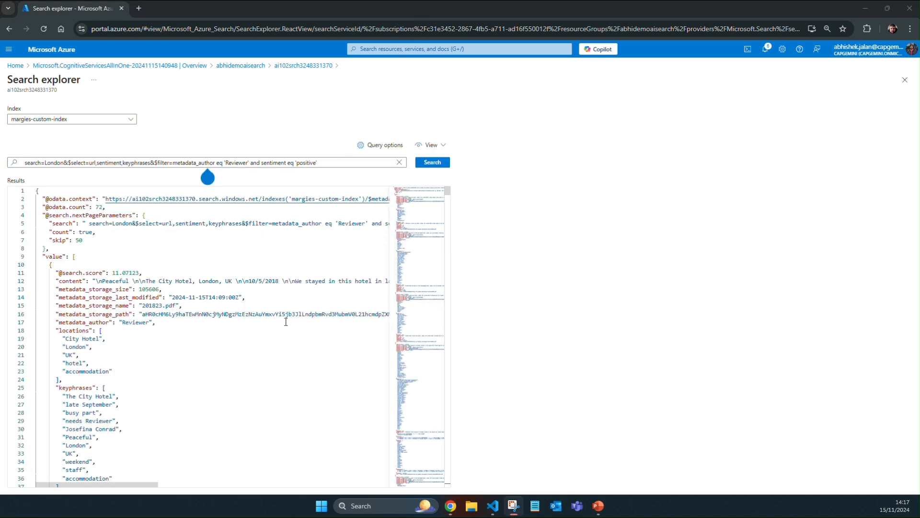
pyautogui.click(207, 177)
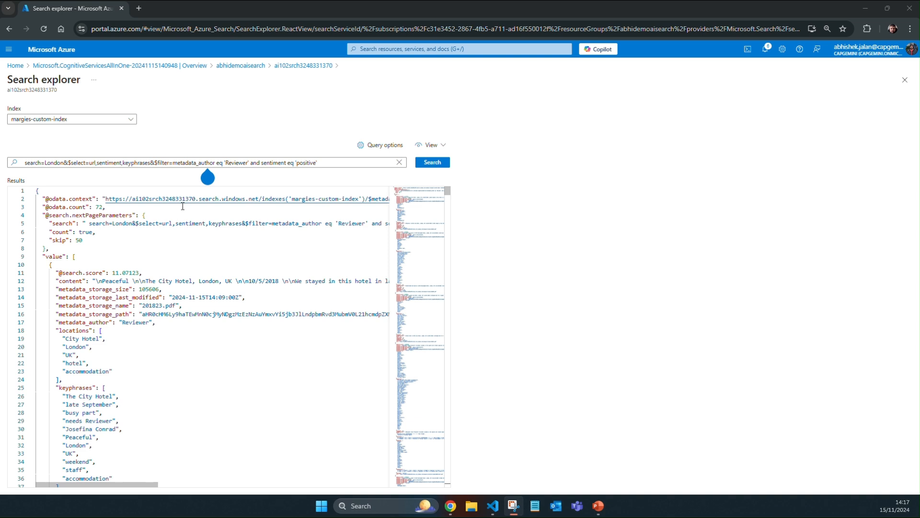
# Step: From the abhidemoaisearch resource group, find Function App in the Marketplace and start creating one on the Consumption hosting plan
pyautogui.click(127, 65)
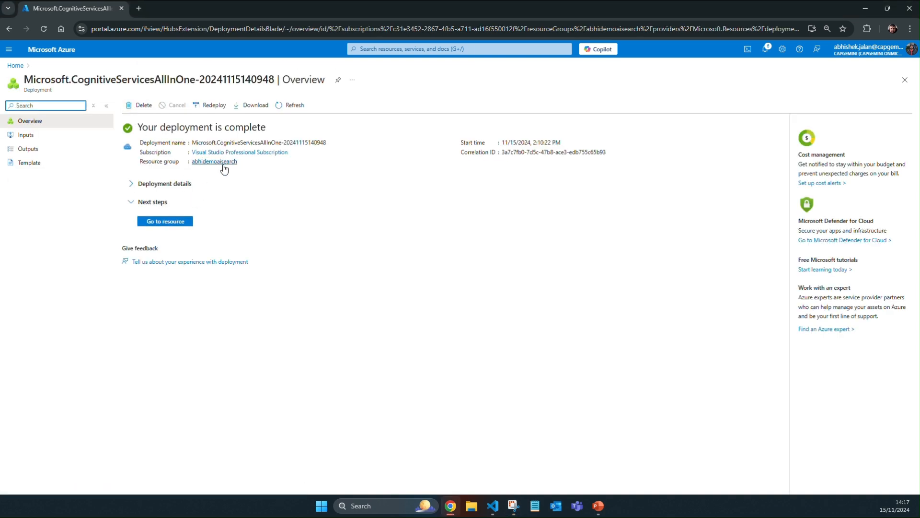
pyautogui.click(220, 162)
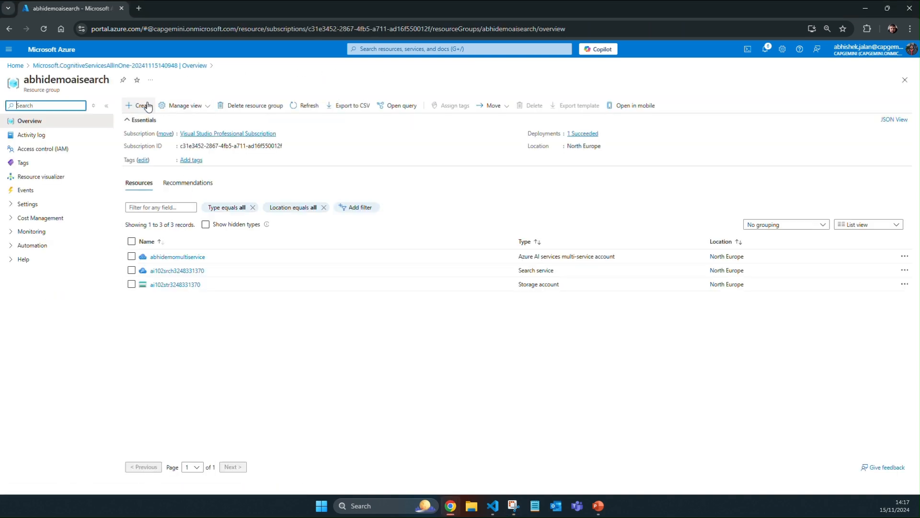
pyautogui.click(144, 105)
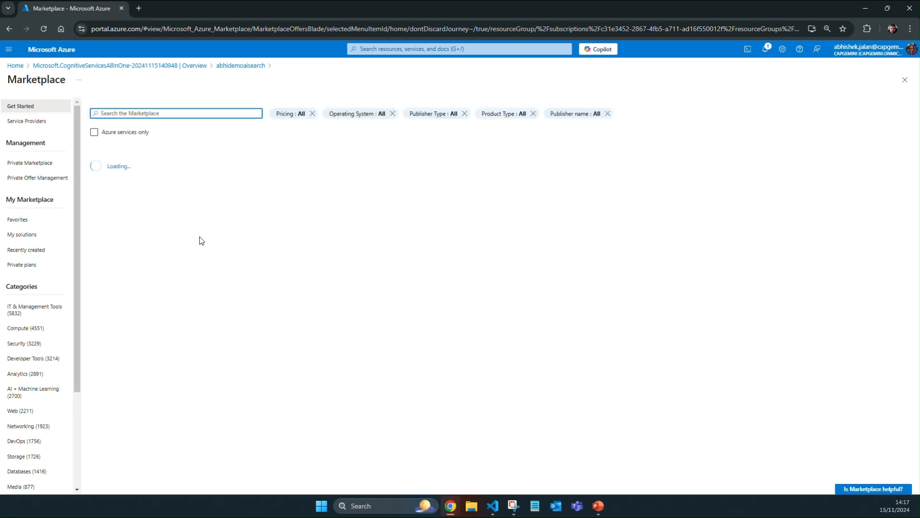
pyautogui.write('function app')
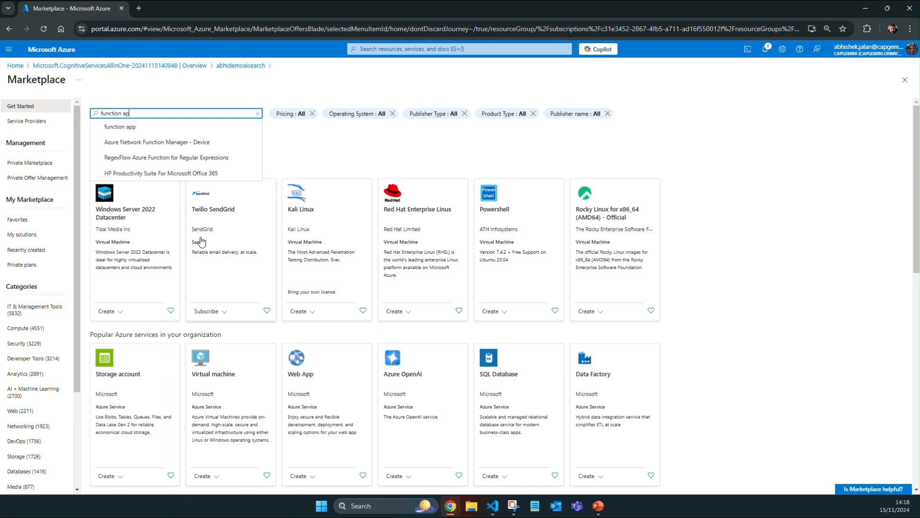
pyautogui.press('Return')
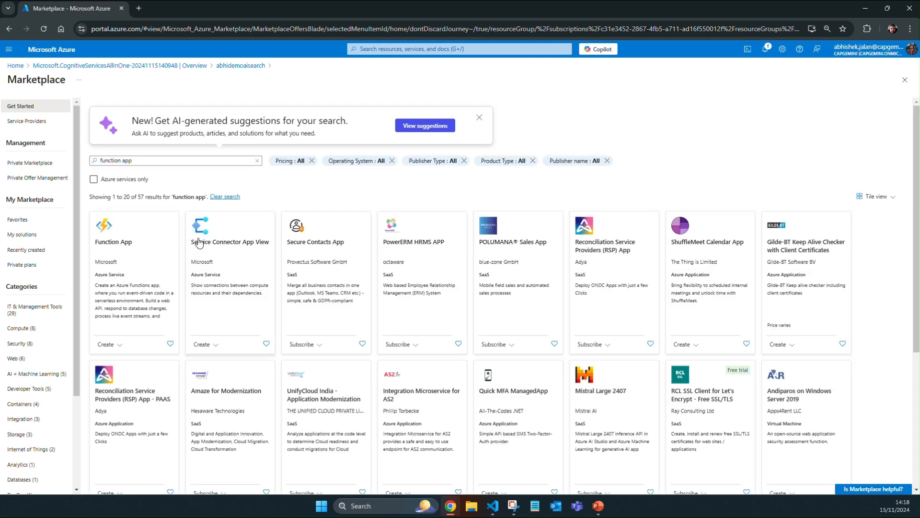
pyautogui.click(163, 261)
pyautogui.click(176, 168)
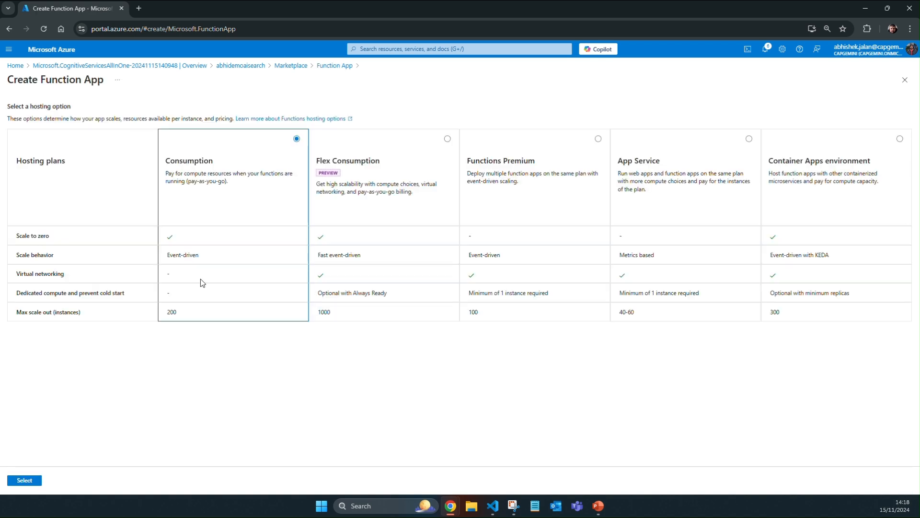
pyautogui.click(23, 480)
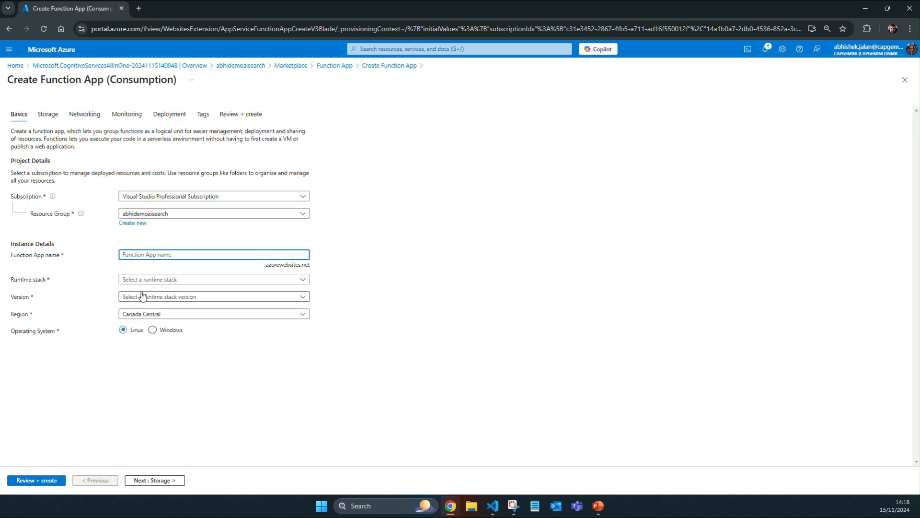
# Step: Name the function app abhidemofunction1001
pyautogui.write('abhi')
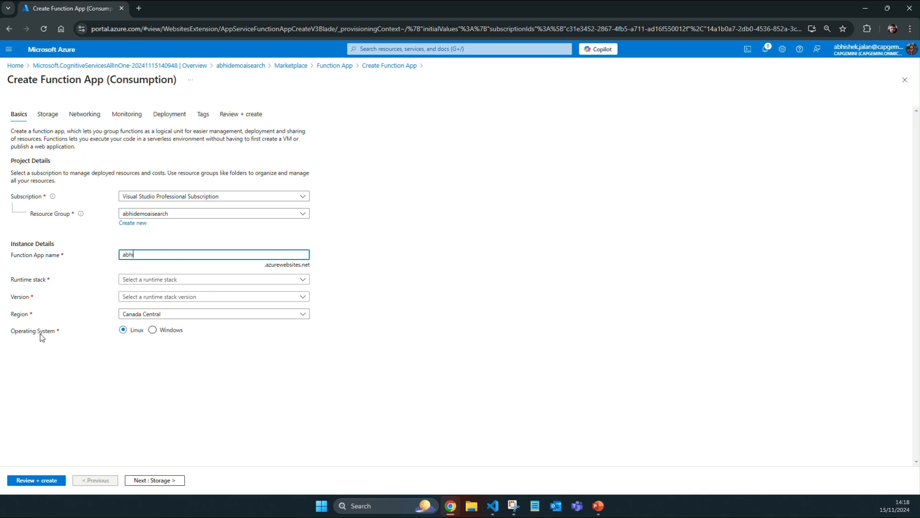
pyautogui.write('demofunction1001')
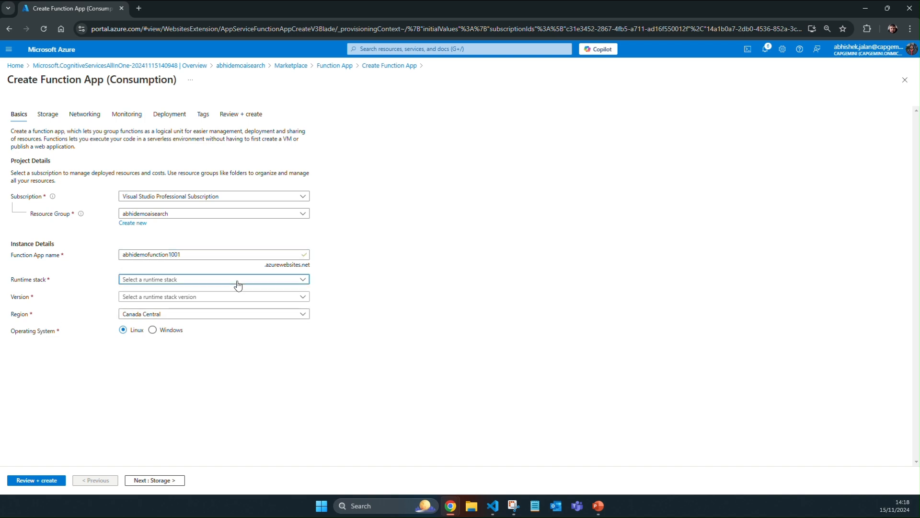
# Step: Set the function app's runtime stack to Node.js, its version to 18 LTS and its region to North Europe
pyautogui.click(237, 281)
pyautogui.click(227, 324)
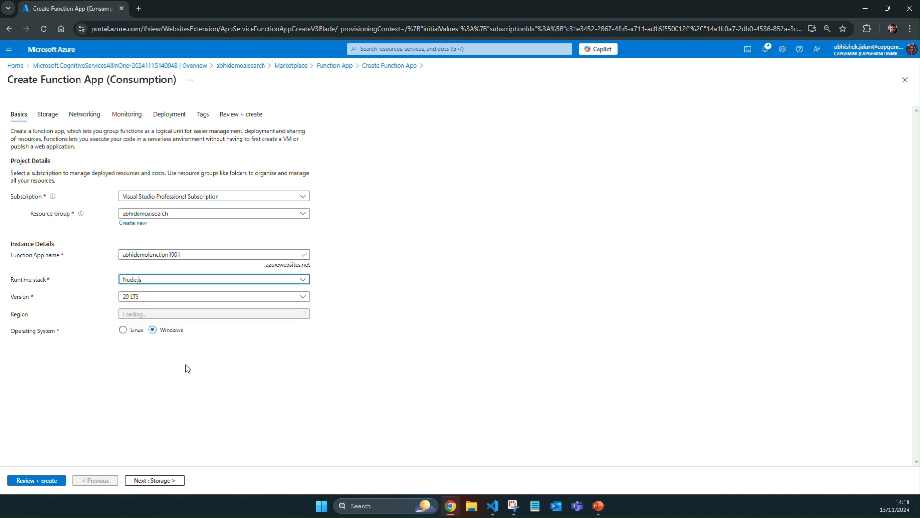
pyautogui.click(192, 297)
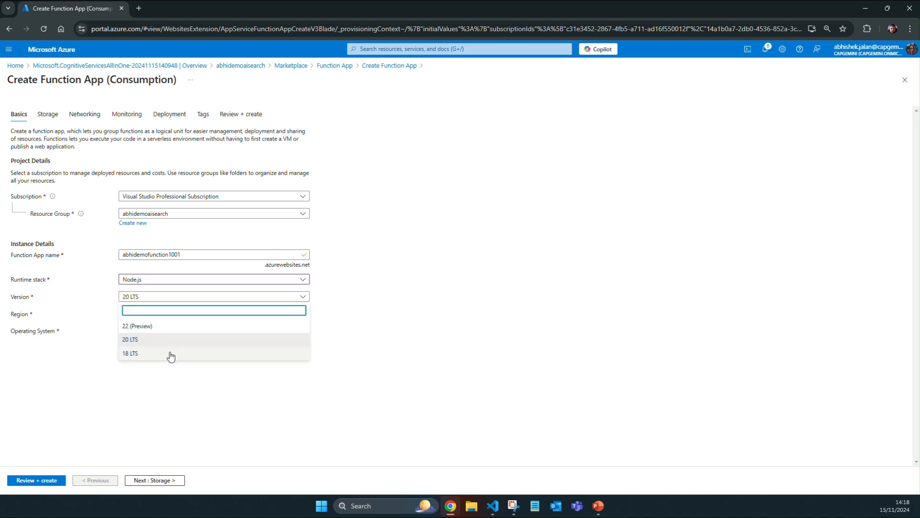
pyautogui.click(172, 353)
pyautogui.click(167, 322)
pyautogui.write('north')
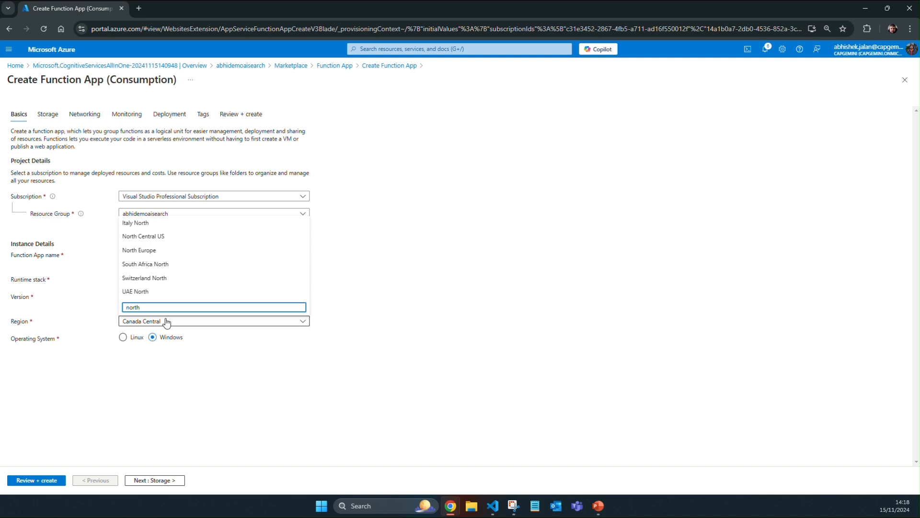
pyautogui.click(144, 249)
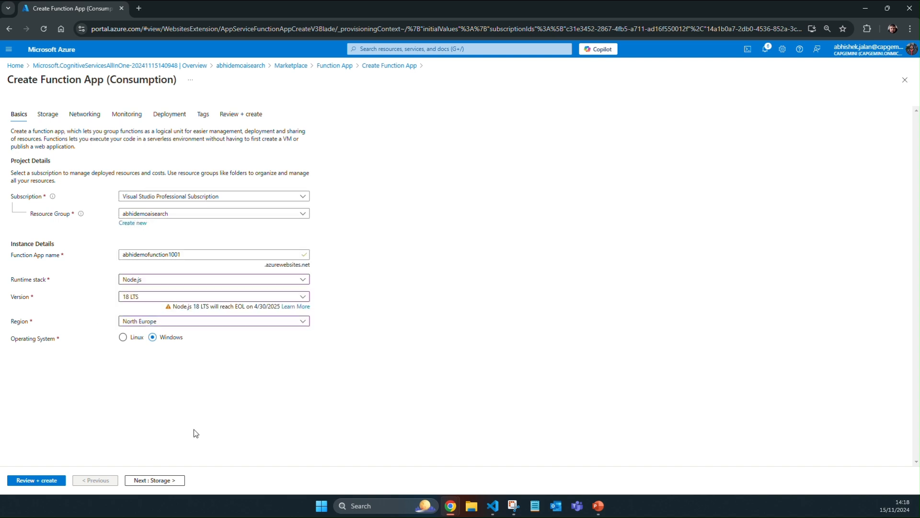
# Step: Review the function app's configuration summary and create the function app
pyautogui.click(53, 483)
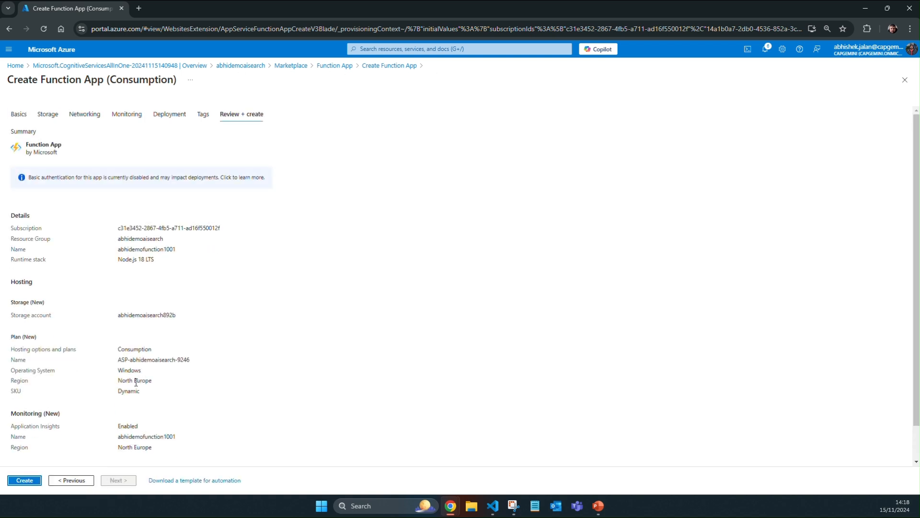
pyautogui.scroll(-2, 120, 405)
pyautogui.click(32, 481)
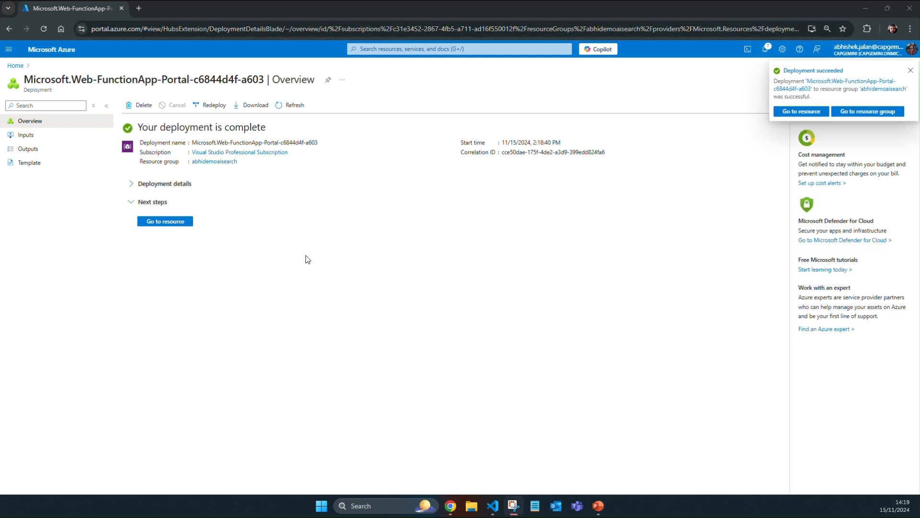
# Step: In the deployed abhidemofunction1001 app, create a function named wordcount from the HTTP trigger template
pyautogui.click(186, 222)
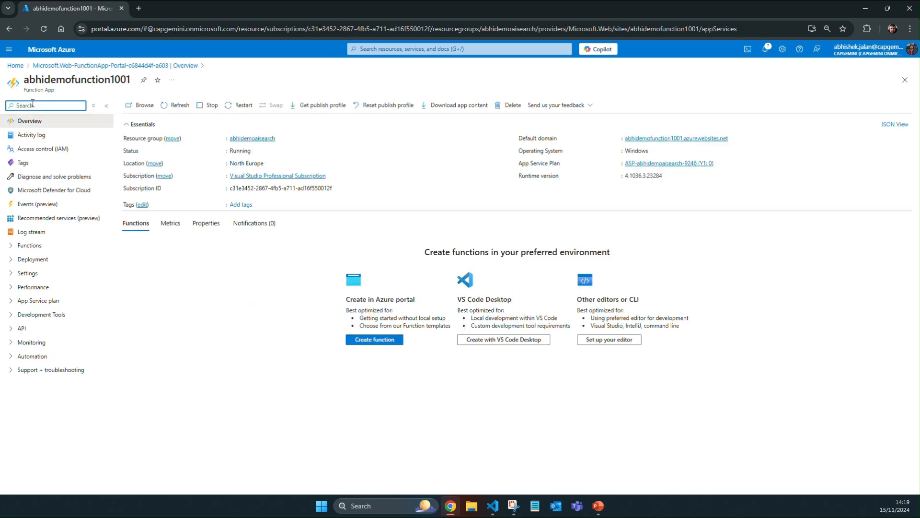
pyautogui.click(364, 342)
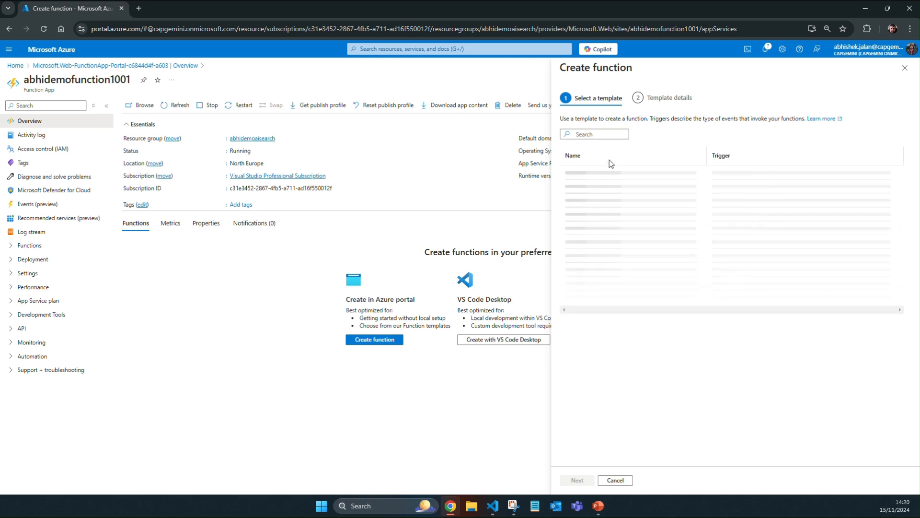
pyautogui.click(605, 176)
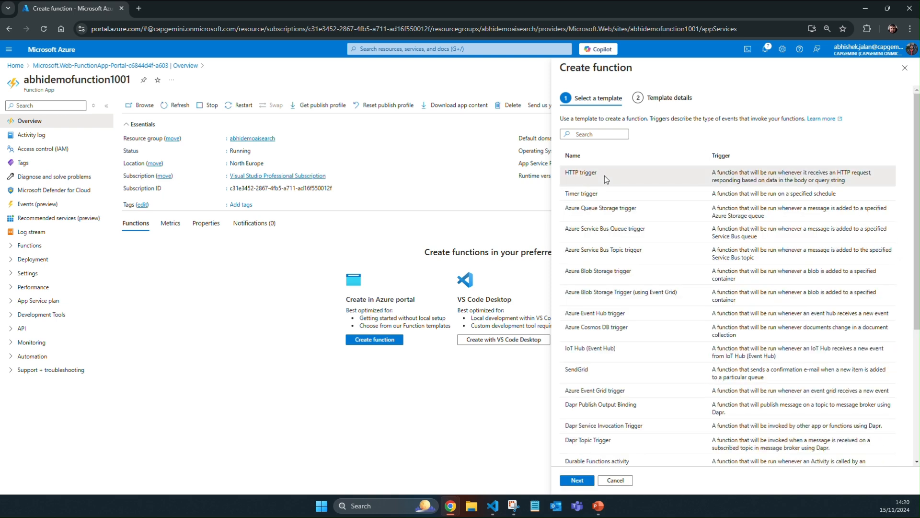
pyautogui.click(577, 480)
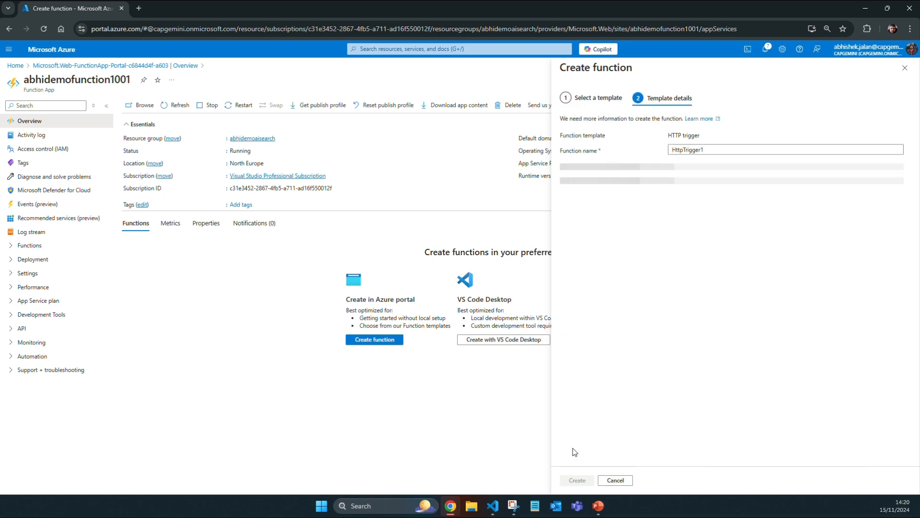
pyautogui.click(688, 149)
pyautogui.doubleClick(693, 149)
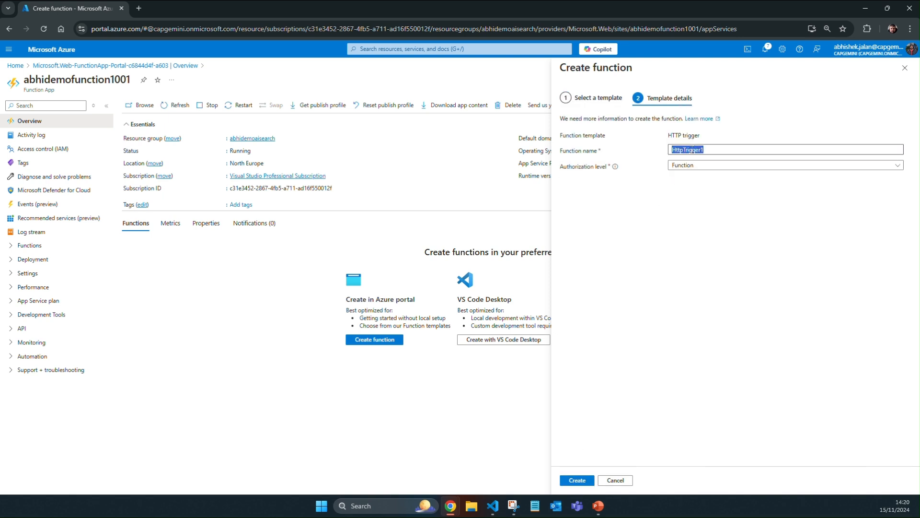
pyautogui.write('wordcount')
pyautogui.click(586, 481)
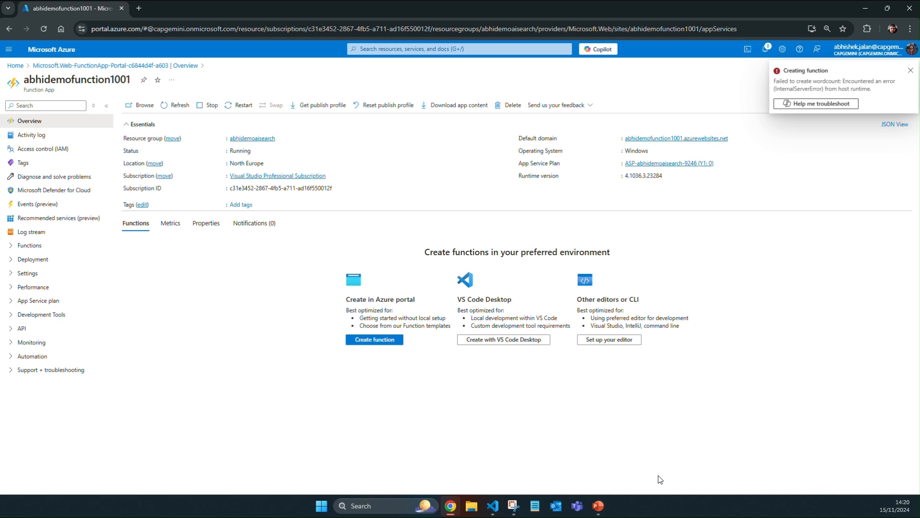
# Step: Open the wordcount function, replace all of its index.js code with the copied word-count script, and save it
pyautogui.click(176, 106)
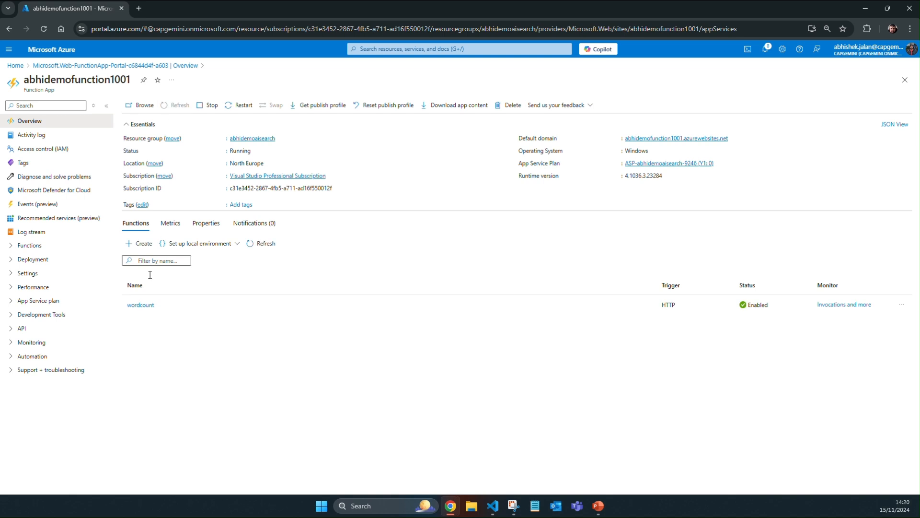
pyautogui.click(143, 306)
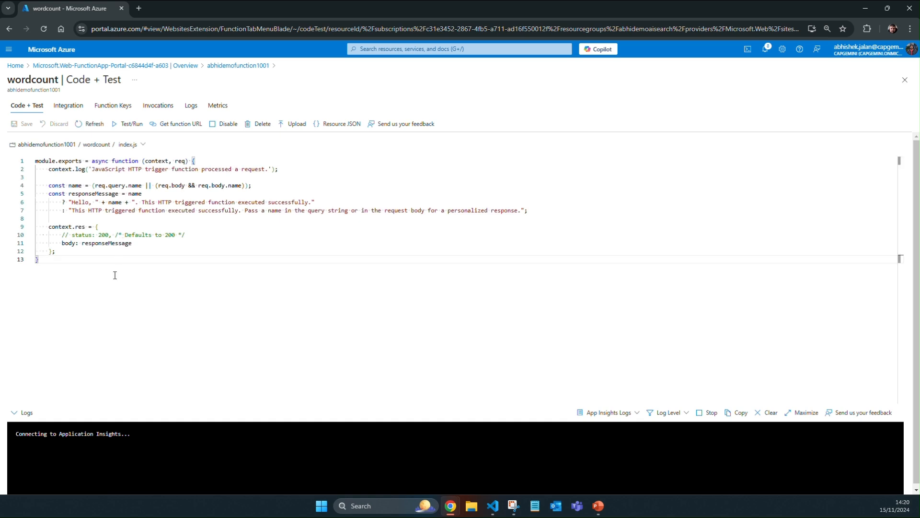
pyautogui.hotkey('ctrl', 'a')
pyautogui.press('Delete')
pyautogui.hotkey('ctrl', 'v')
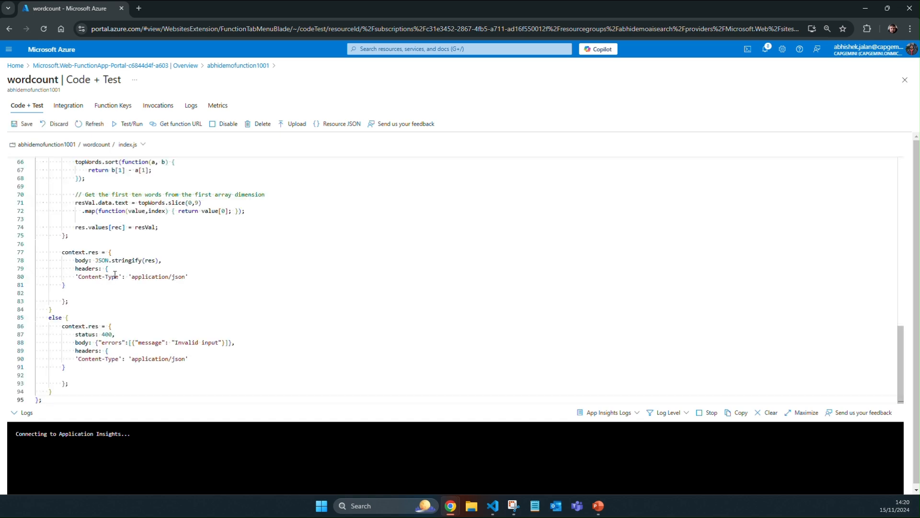
pyautogui.scroll(15, 164, 346)
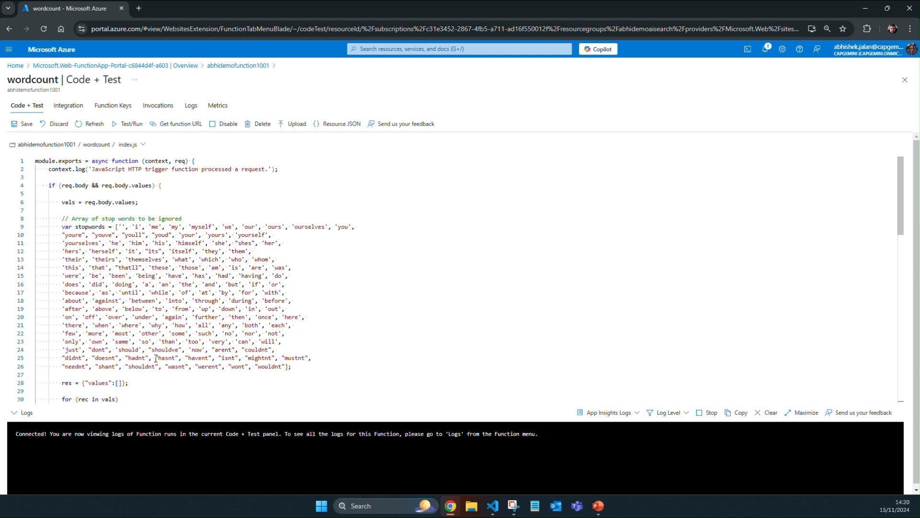
pyautogui.click(22, 124)
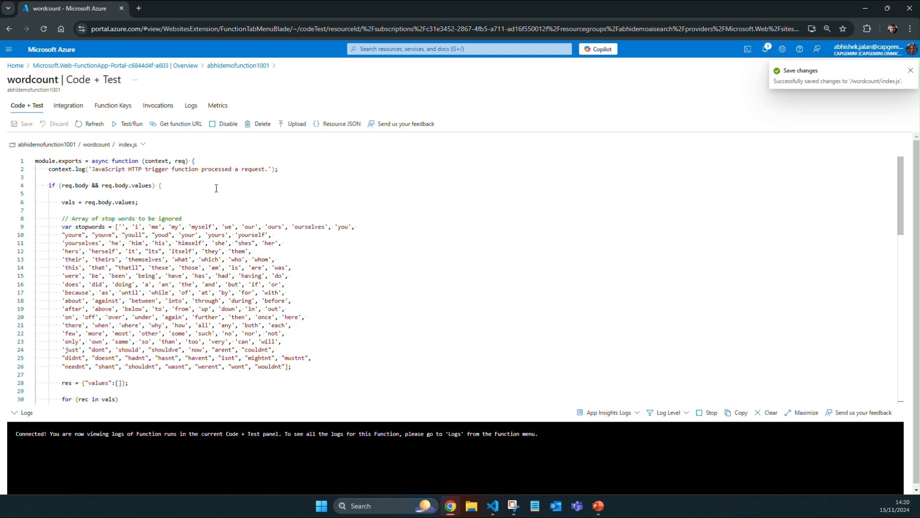
# Step: Test the wordcount function with a POST request, replacing the default body with the copied sample JSON
pyautogui.click(127, 124)
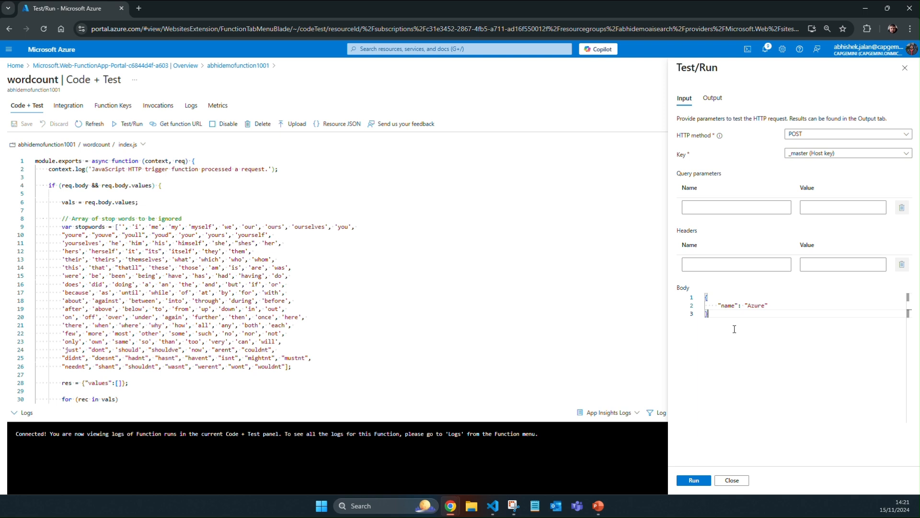
pyautogui.moveTo(708, 314); pyautogui.dragTo(705, 298)
pyautogui.press('BackSpace')
pyautogui.hotkey('ctrl', 'v')
pyautogui.click(699, 480)
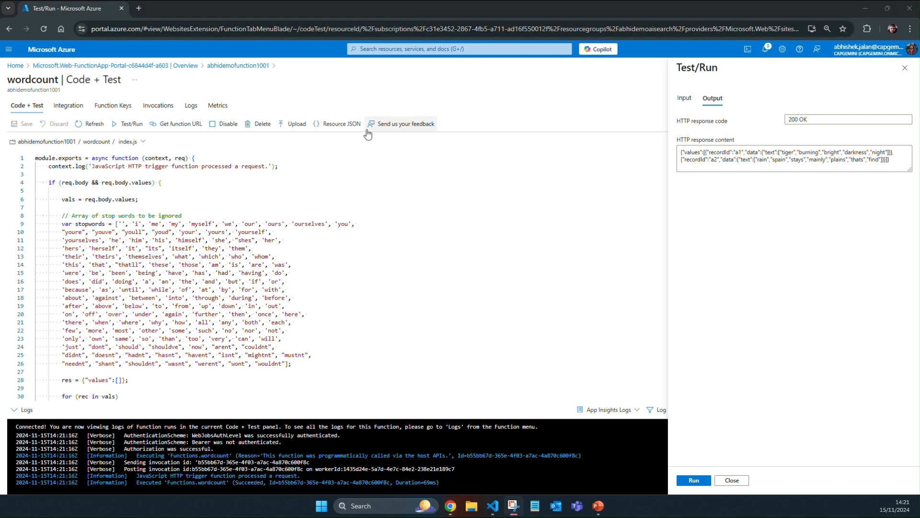
# Step: Copy the wordcount function's URL for the default function key
pyautogui.click(181, 126)
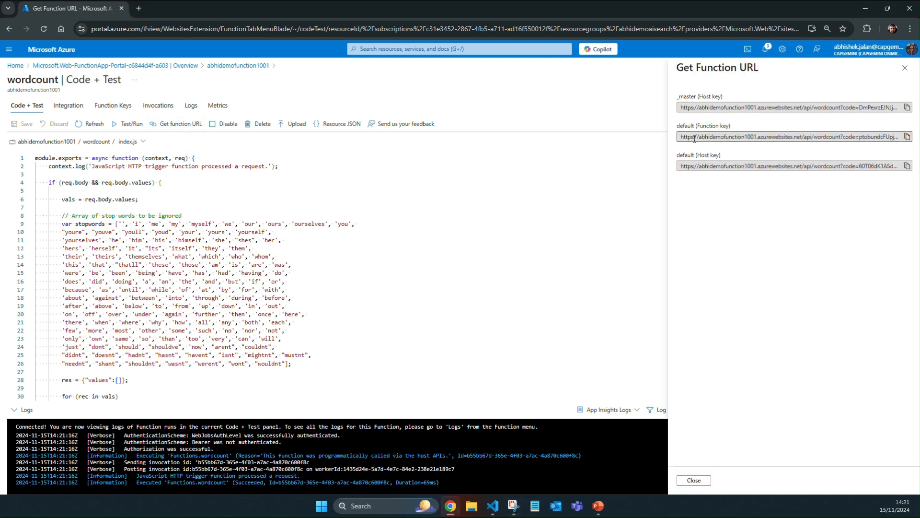
pyautogui.click(907, 137)
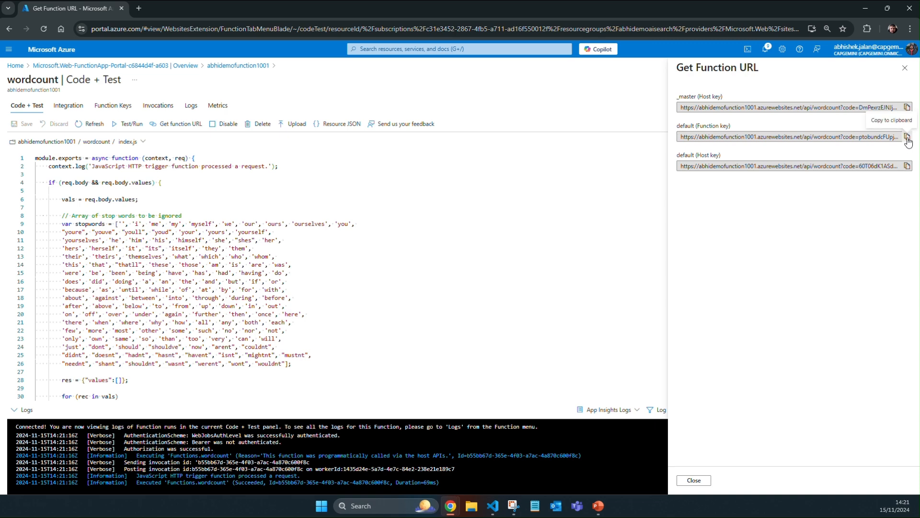
pyautogui.hotkey('alt', 'Tab')
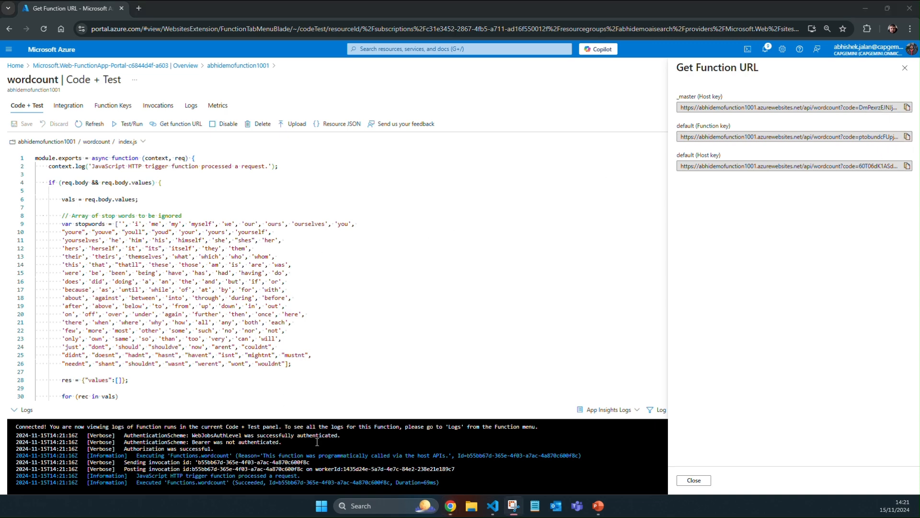
# Step: Switch to Visual Studio Code, collapse the create-search folder, and open update-search.cmd from the update-search folder
pyautogui.click(494, 503)
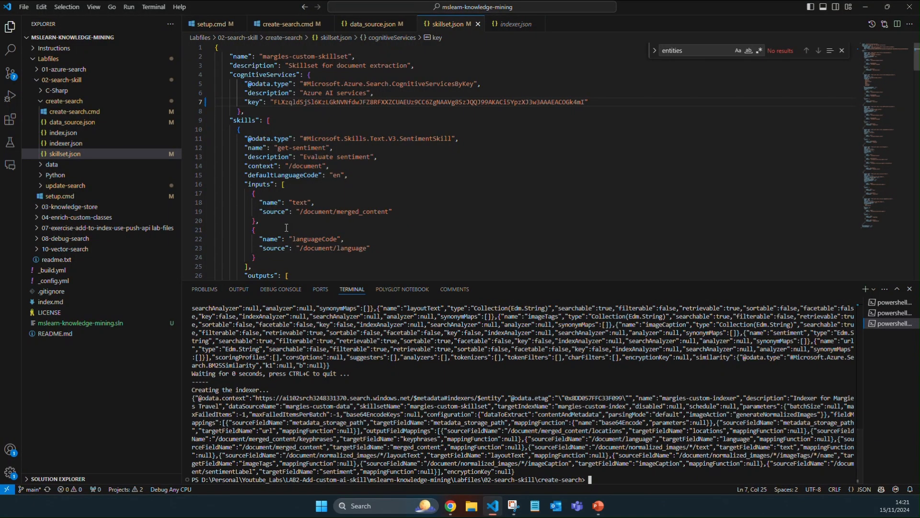
pyautogui.click(43, 101)
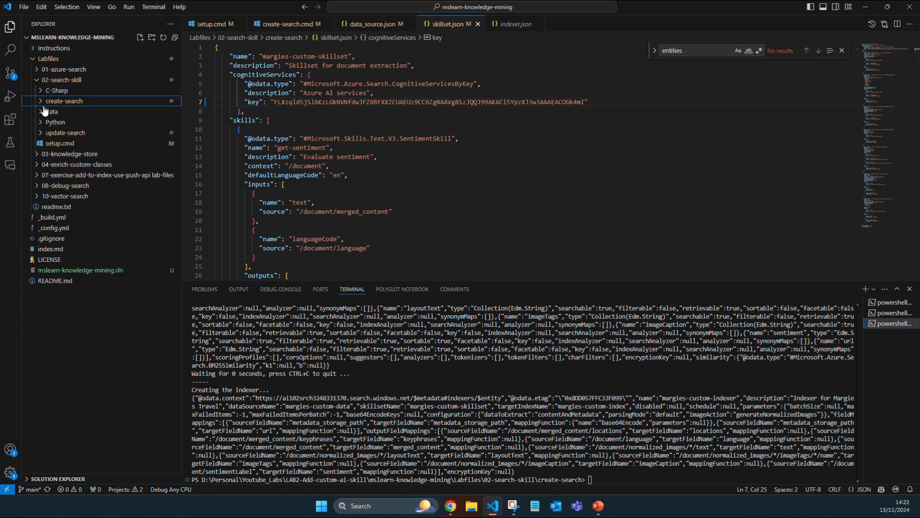
pyautogui.click(45, 134)
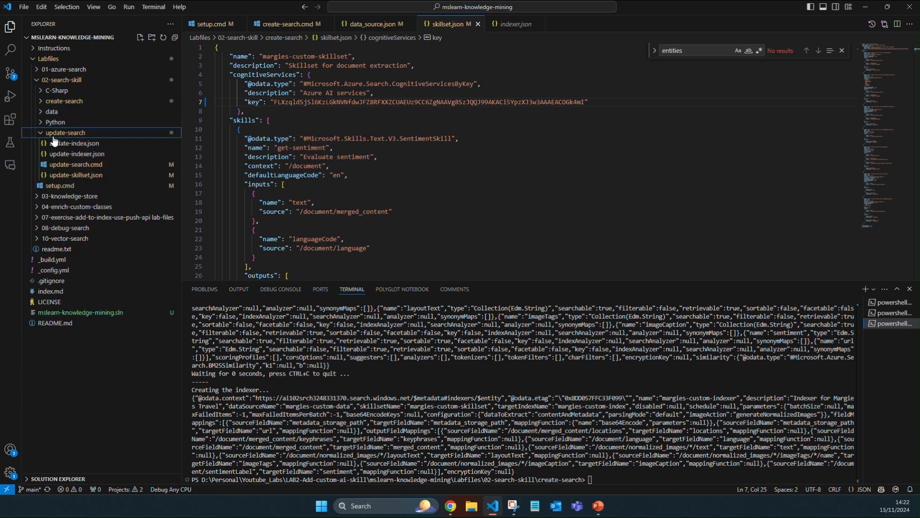
pyautogui.click(72, 164)
pyautogui.click(341, 146)
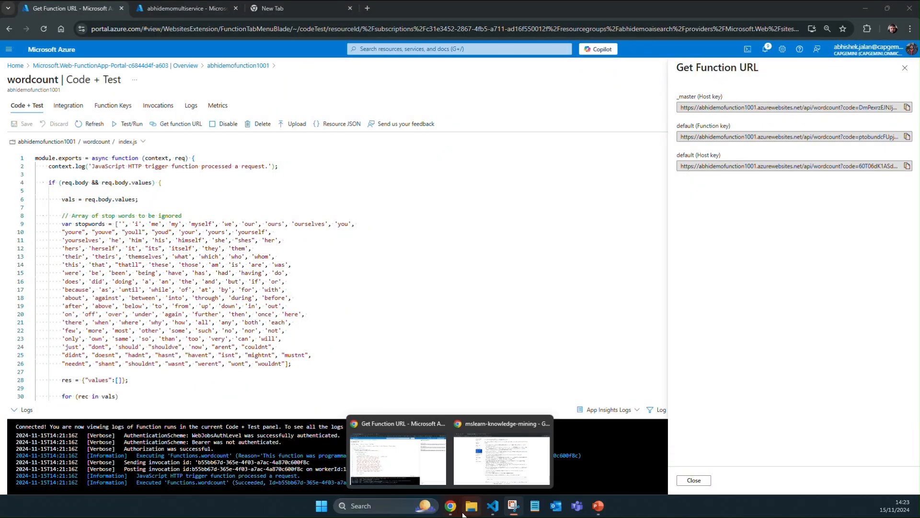
# Step: Return to Visual Studio Code, expand the update-search folder, and select update-search.cmd for editing
pyautogui.click(495, 507)
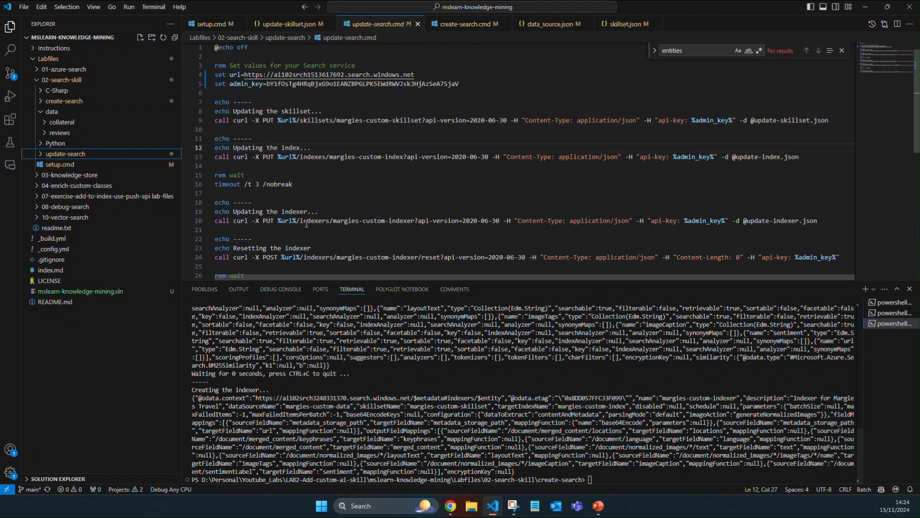
pyautogui.click(45, 115)
pyautogui.click(44, 113)
pyautogui.click(44, 114)
pyautogui.click(49, 135)
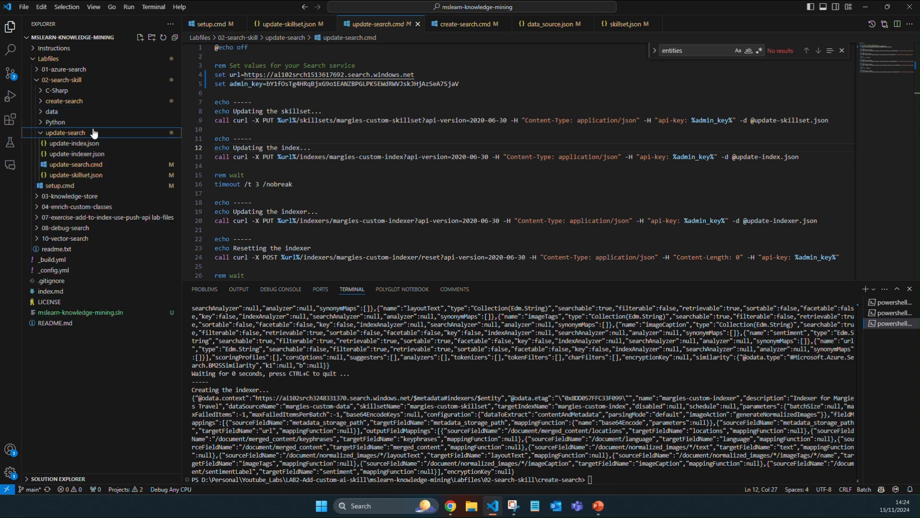
pyautogui.click(110, 165)
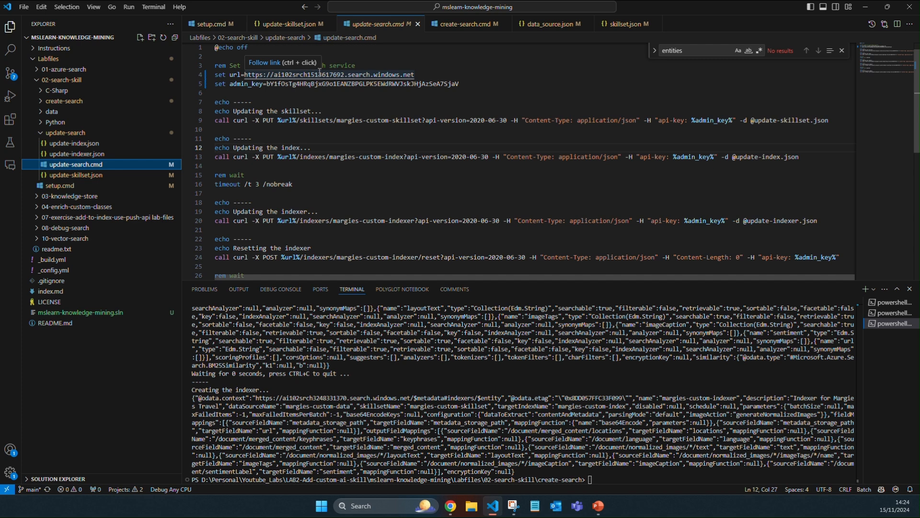
pyautogui.moveTo(451, 505)
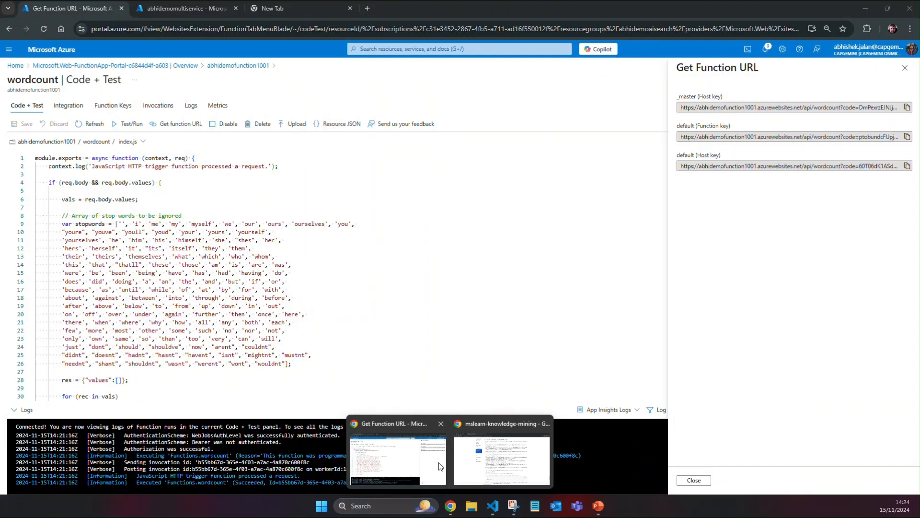
pyautogui.click(440, 464)
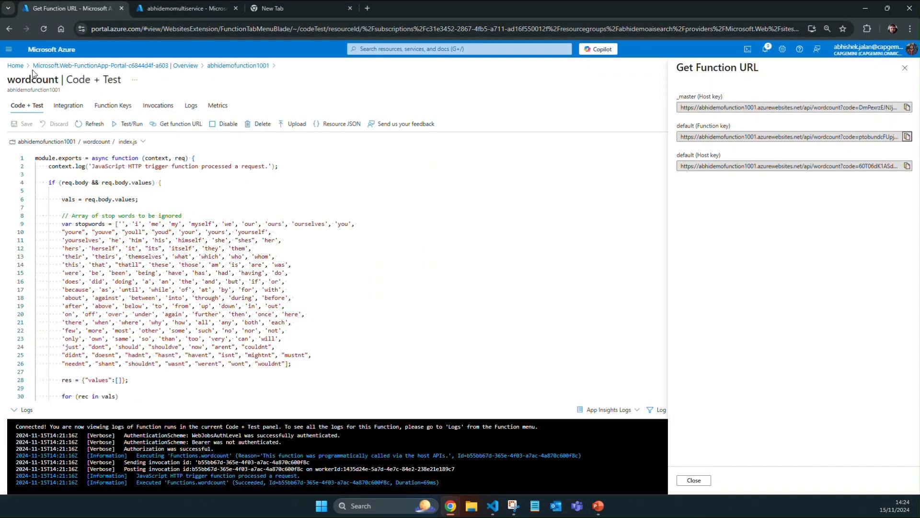
pyautogui.click(191, 8)
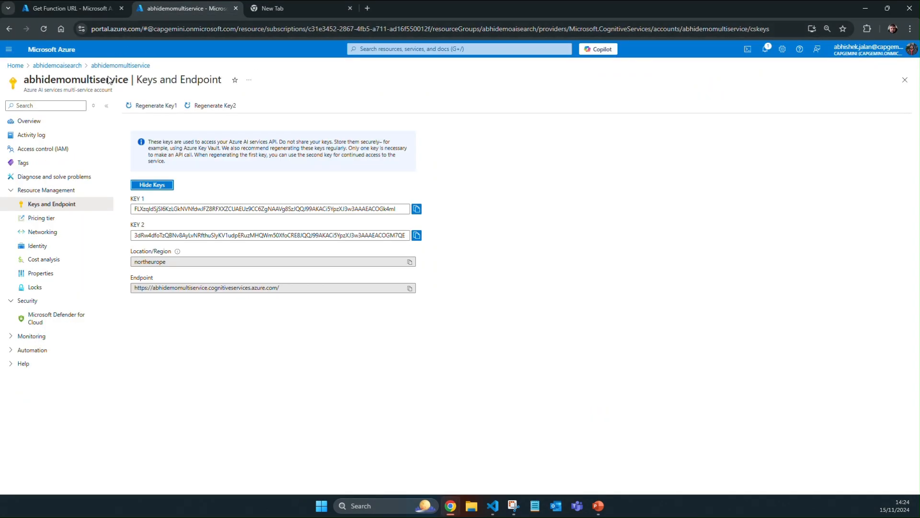
pyautogui.click(68, 69)
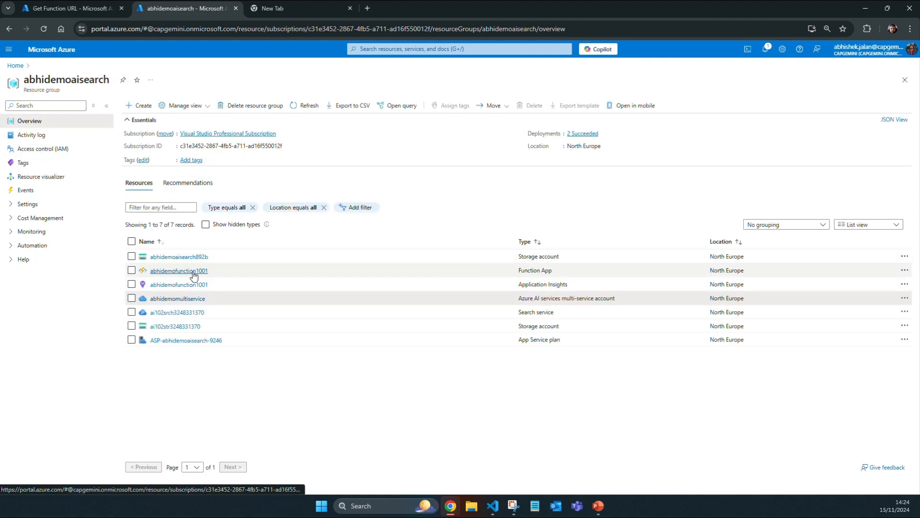
pyautogui.click(177, 312)
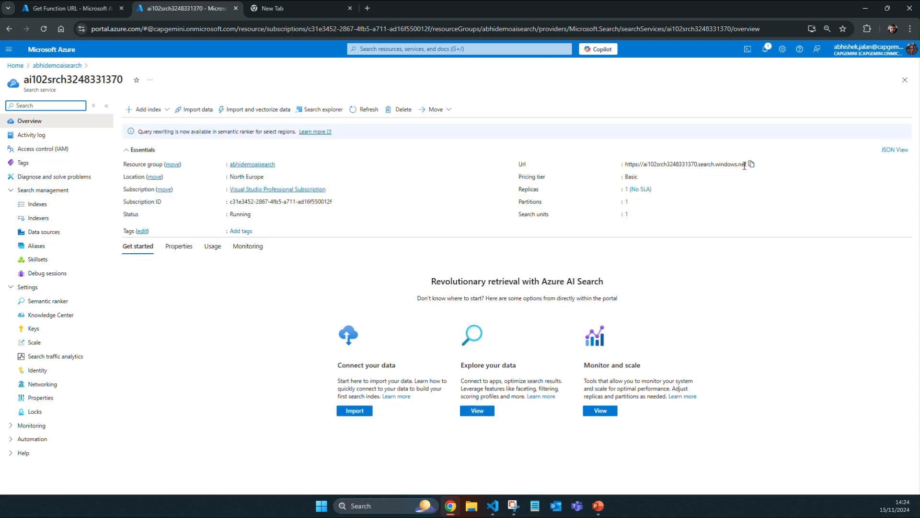
pyautogui.click(751, 165)
pyautogui.click(493, 505)
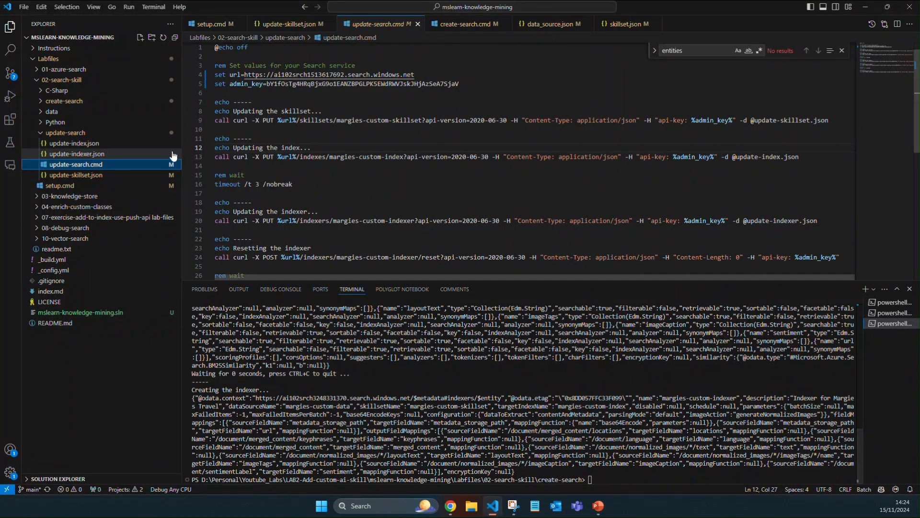
pyautogui.doubleClick(328, 75)
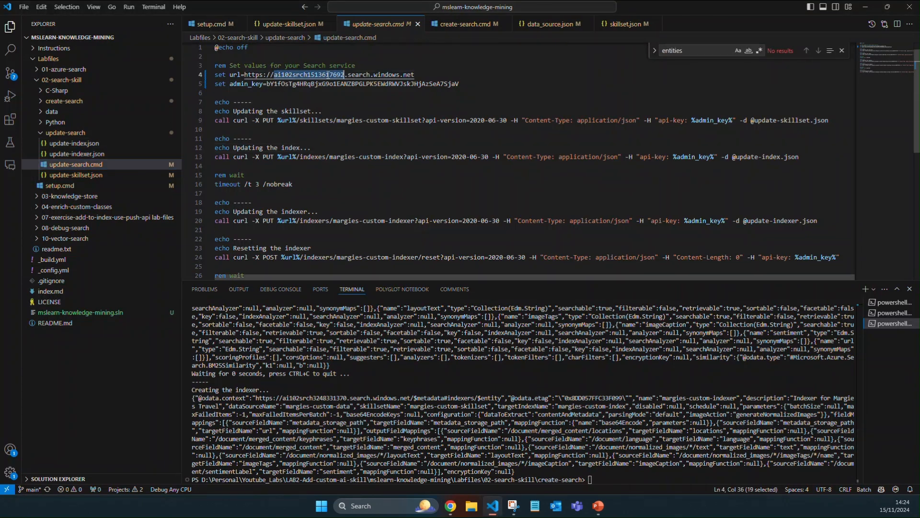
pyautogui.moveTo(415, 75); pyautogui.dragTo(245, 76)
pyautogui.hotkey('ctrl', 'v')
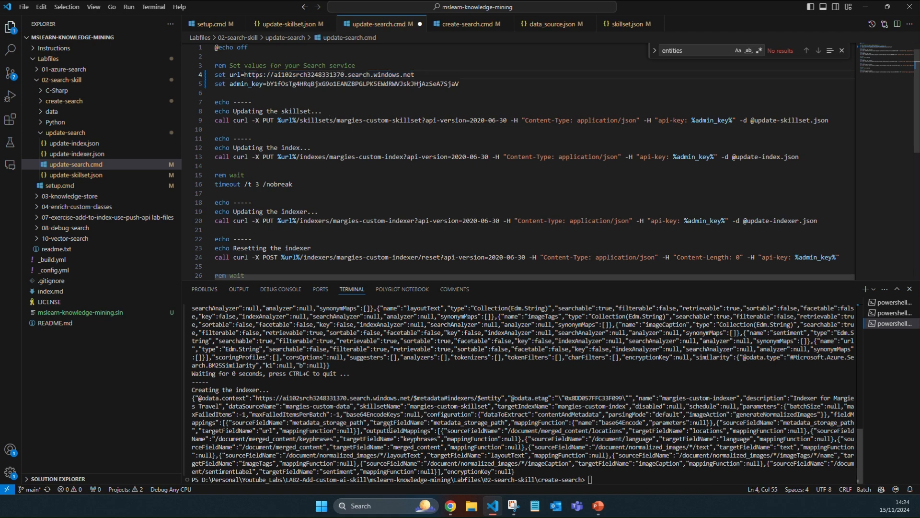
# Step: Copy the search service's primary admin key from the Azure portal, paste it as admin_key in update-search.cmd, and save the file
pyautogui.click(446, 507)
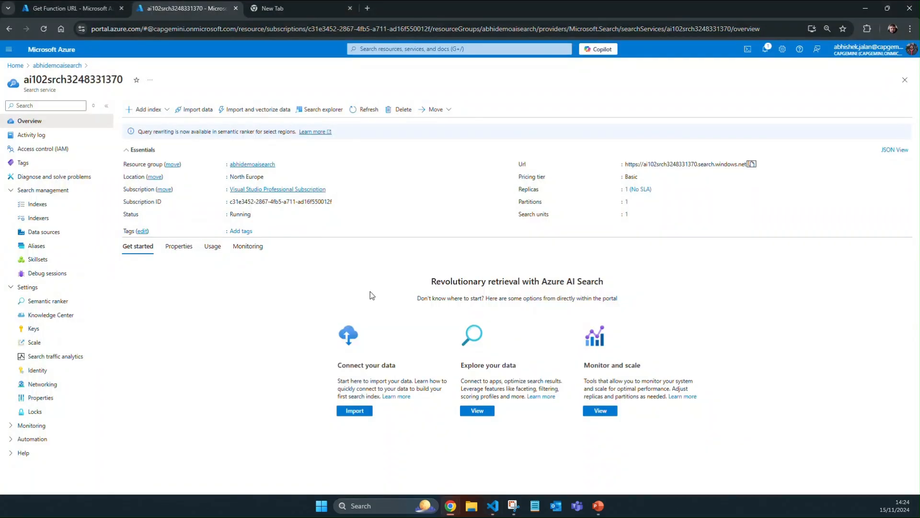
pyautogui.click(41, 341)
pyautogui.click(34, 329)
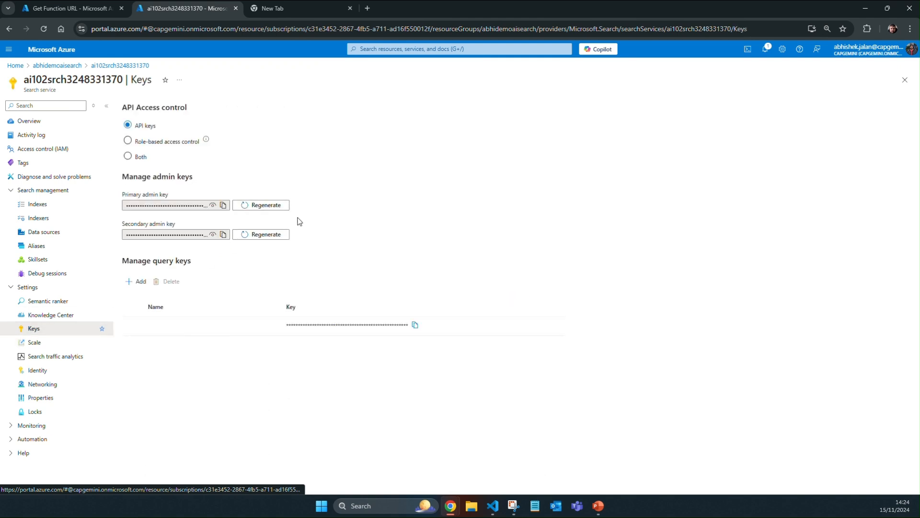
pyautogui.click(222, 206)
pyautogui.hotkey('alt', 'Tab')
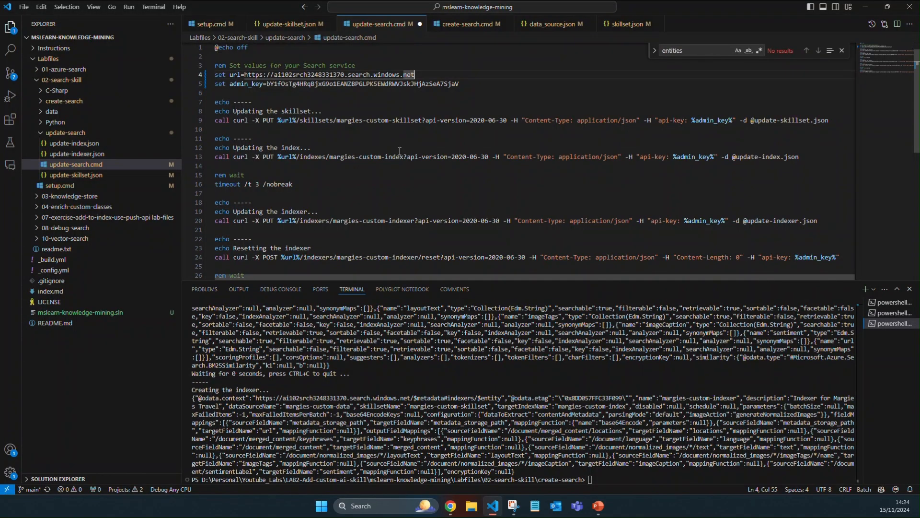
pyautogui.click(323, 87)
pyautogui.hotkey('ctrl', 'v')
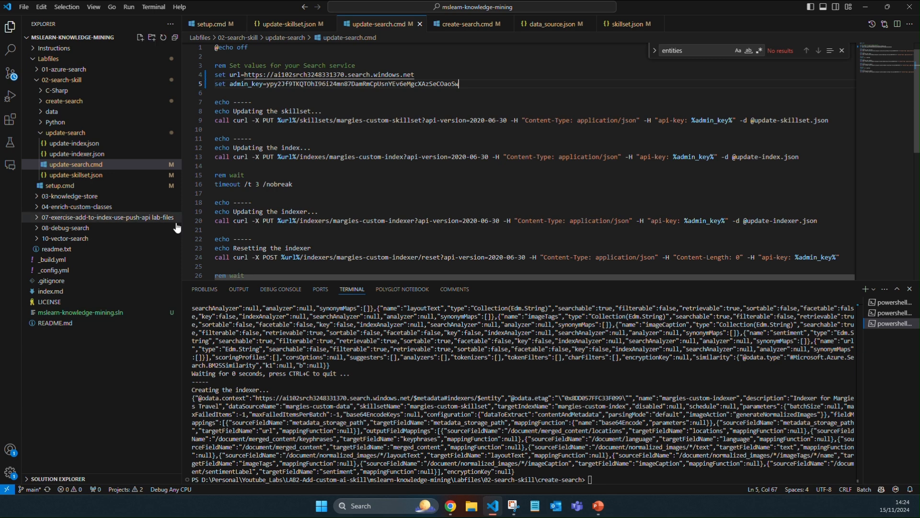
# Step: Copy KEY 1 of abhidemomultiservice from the Azure portal, paste it as the cognitiveServices key in update-skillset.json in Visual Studio Code, and save
pyautogui.click(95, 176)
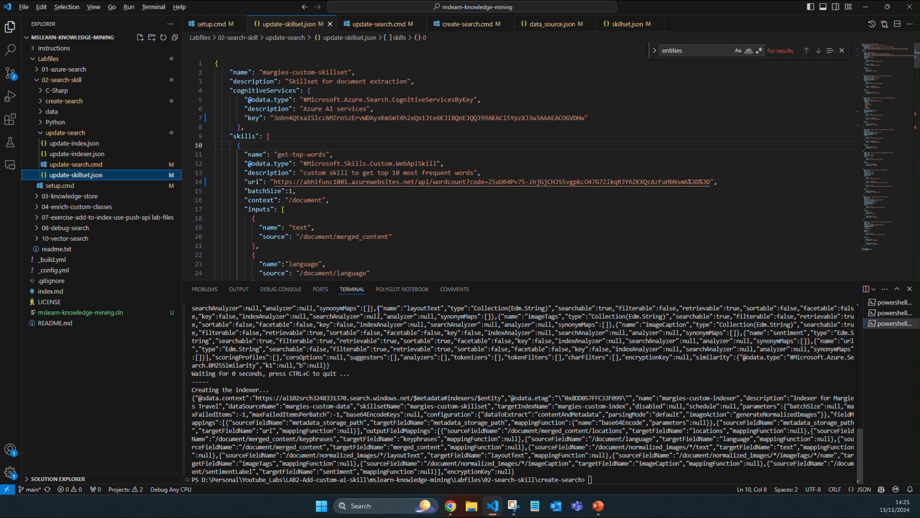
pyautogui.hotkey('alt', 'Tab')
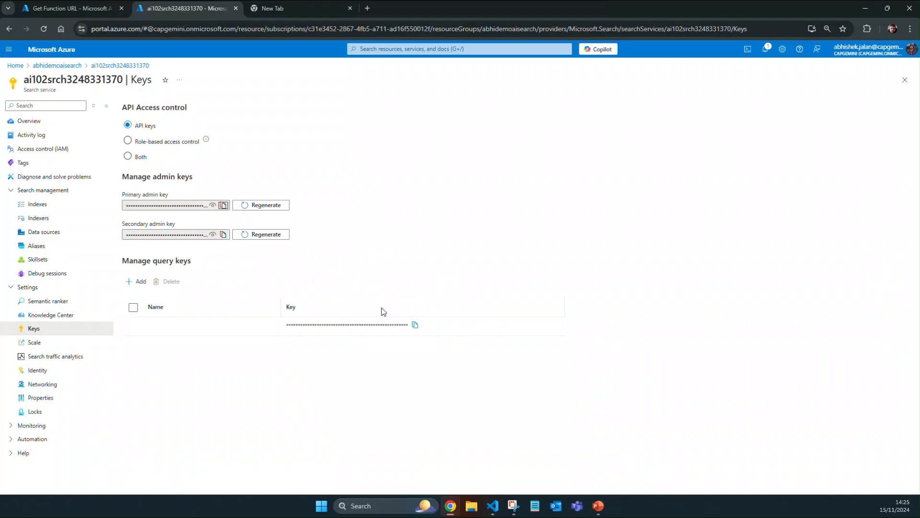
pyautogui.click(57, 65)
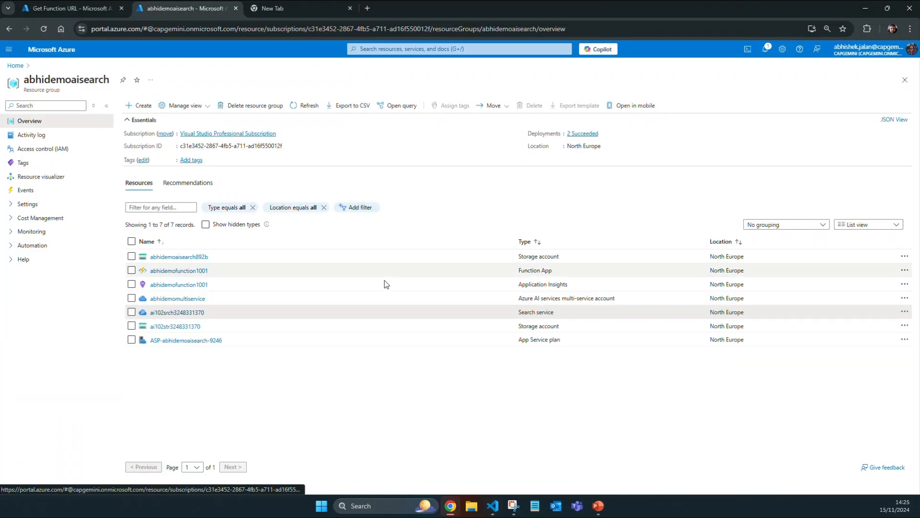
pyautogui.click(185, 298)
pyautogui.click(43, 204)
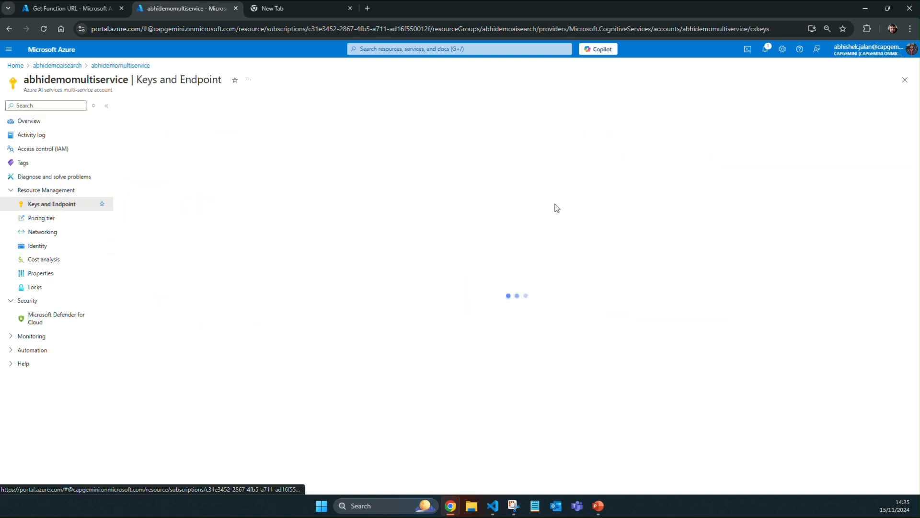
pyautogui.click(417, 208)
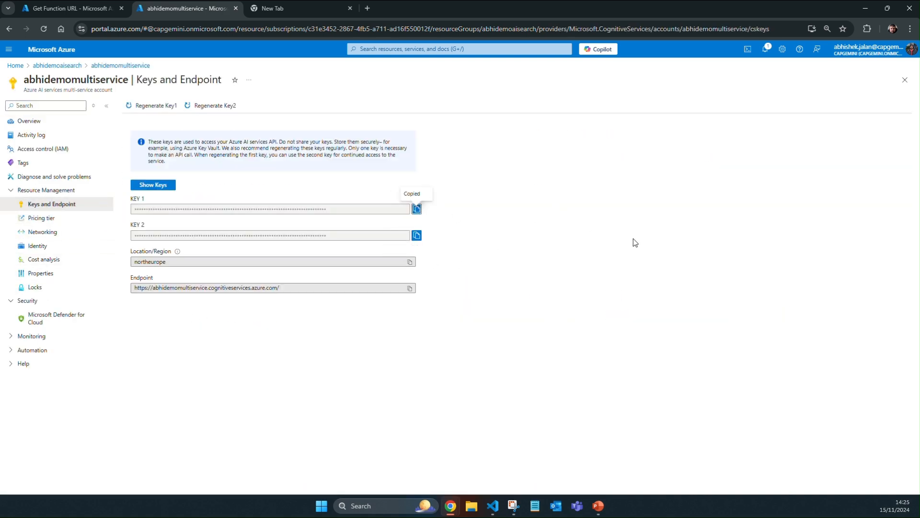
pyautogui.hotkey('alt', 'Tab')
pyautogui.doubleClick(405, 118)
pyautogui.hotkey('ctrl', 'v')
pyautogui.hotkey('ctrl', 's')
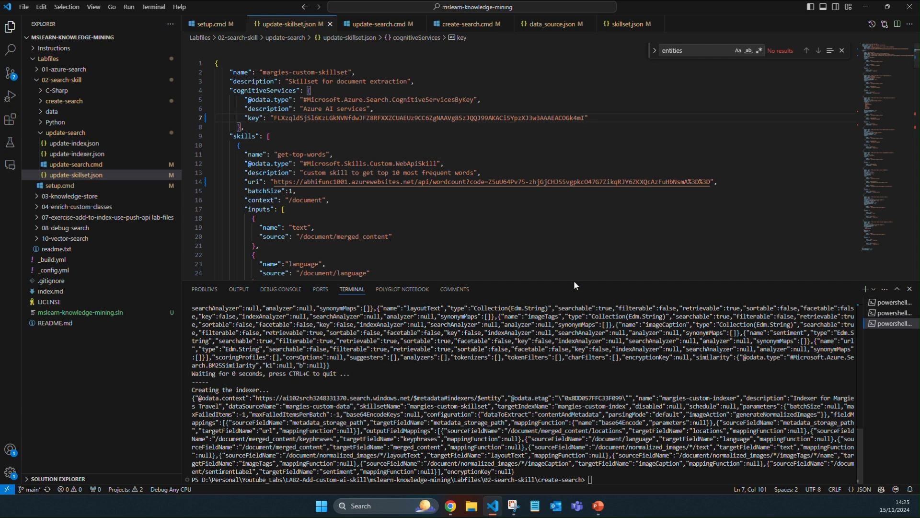
# Step: Enlarge the editor area to view the get-top-words skill, and copy the wordcount function's default function key URL from the Azure portal
pyautogui.moveTo(574, 282); pyautogui.dragTo(584, 357)
pyautogui.scroll(-2, 438, 250)
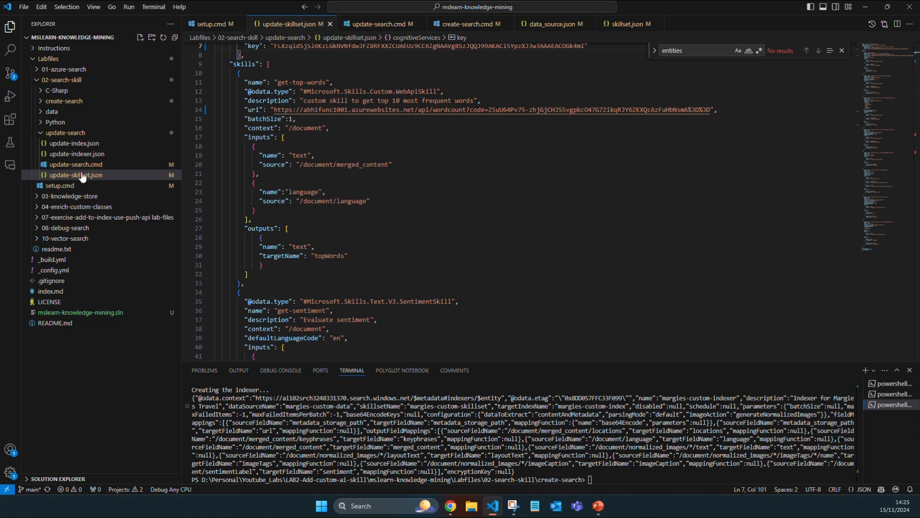
pyautogui.click(408, 91)
pyautogui.doubleClick(408, 91)
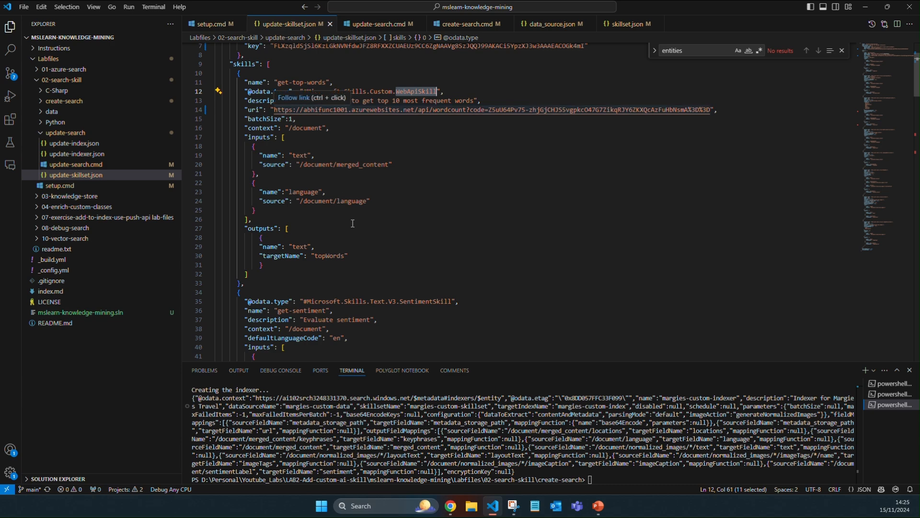
pyautogui.moveTo(449, 507)
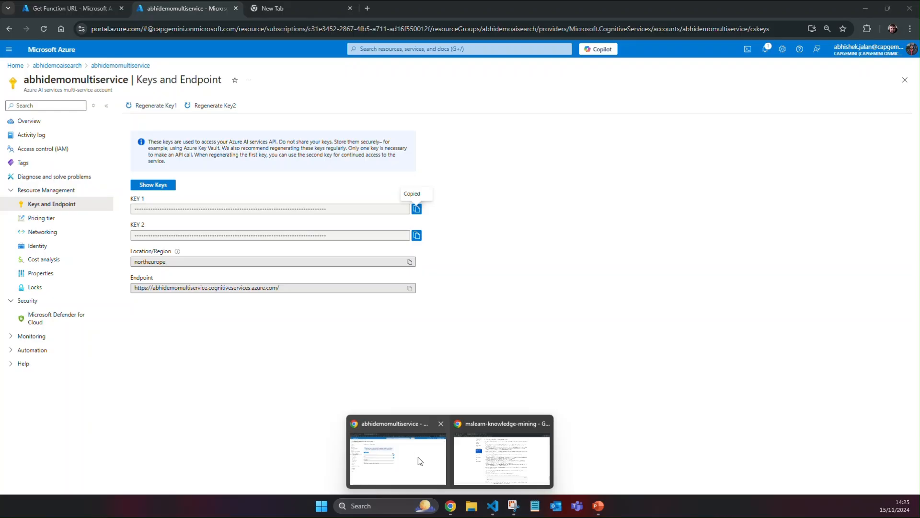
pyautogui.click(432, 466)
pyautogui.click(85, 10)
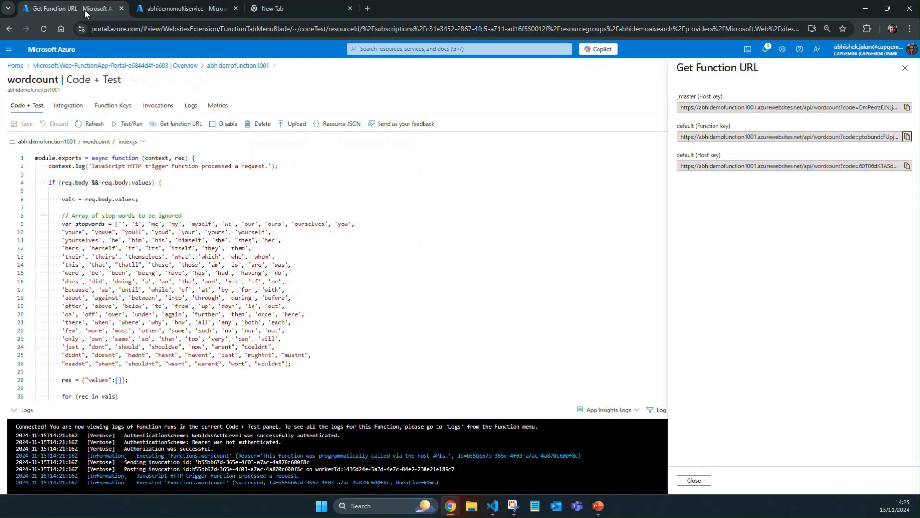
pyautogui.click(182, 126)
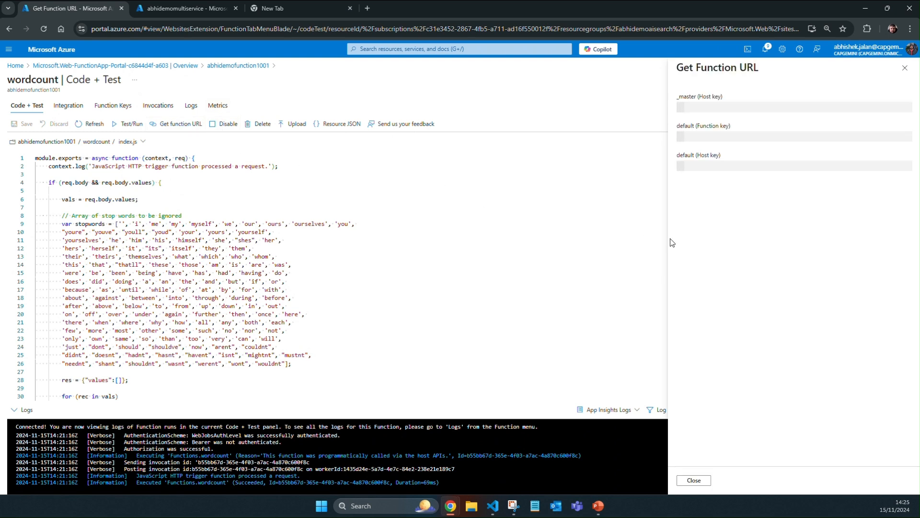
pyautogui.click(907, 136)
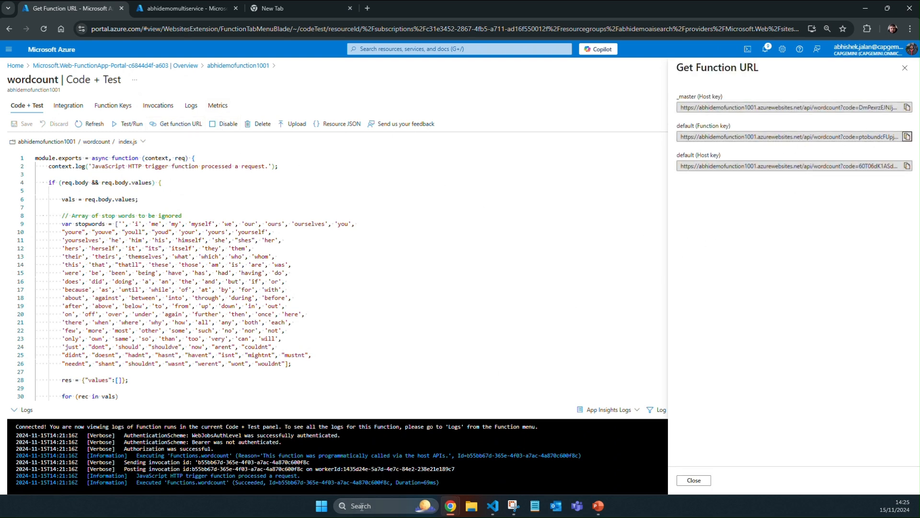
# Step: Return to Visual Studio Code, replace the get-top-words skill's uri in update-skillset.json with the copied wordcount function URL, and save the file
pyautogui.click(494, 507)
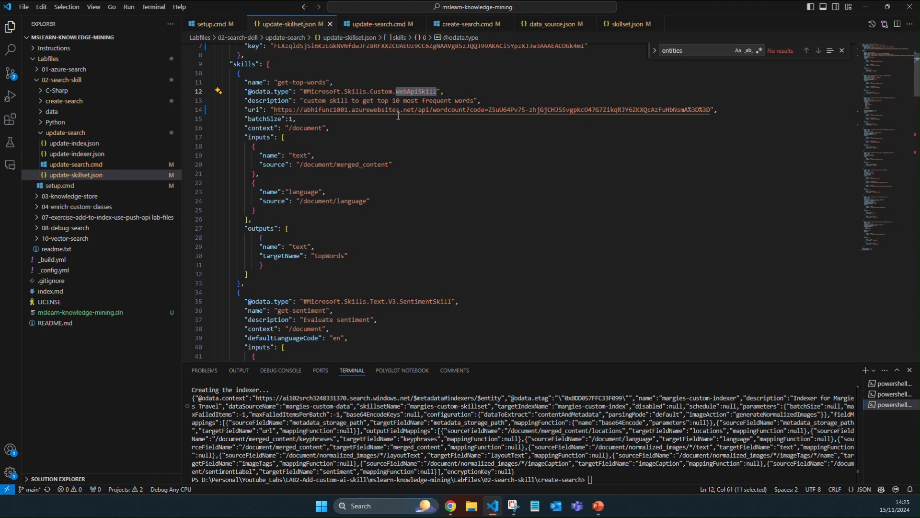
pyautogui.doubleClick(376, 109)
pyautogui.moveTo(274, 110); pyautogui.dragTo(723, 112)
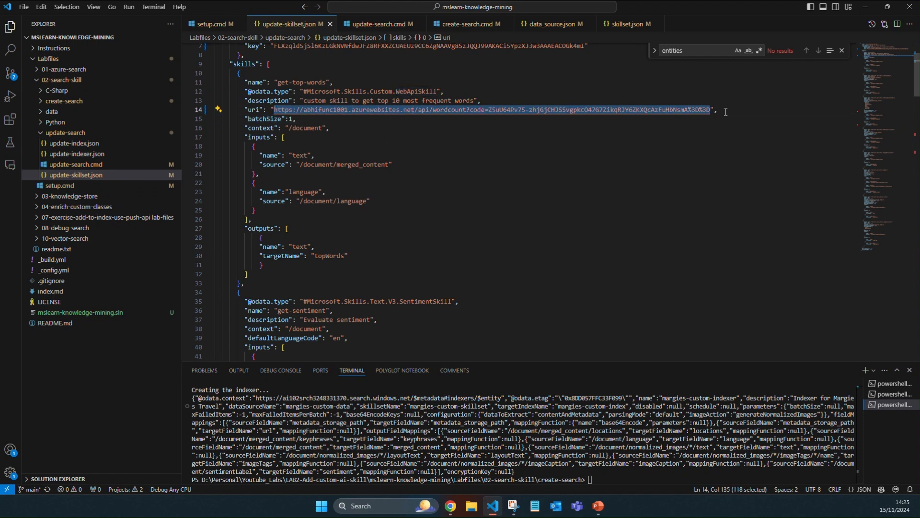
pyautogui.press('BackSpace')
pyautogui.hotkey('ctrl', 'v')
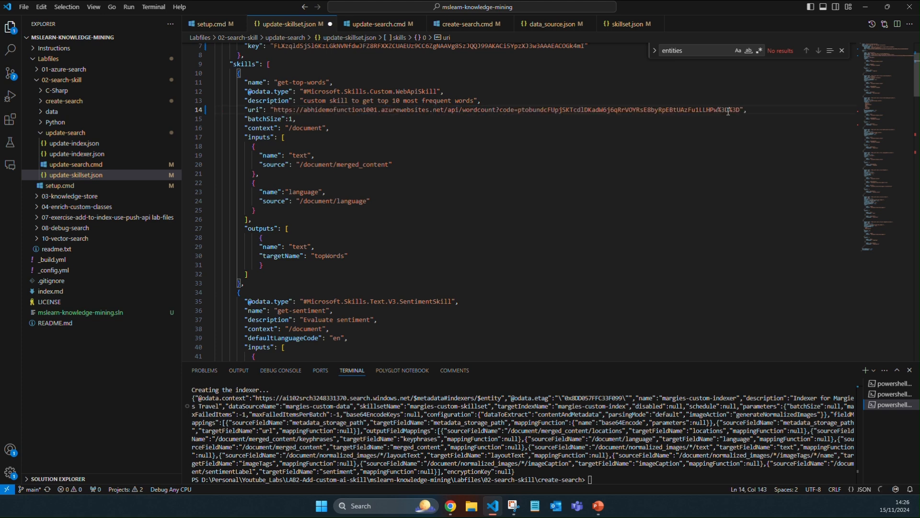
pyautogui.hotkey('ctrl', 's')
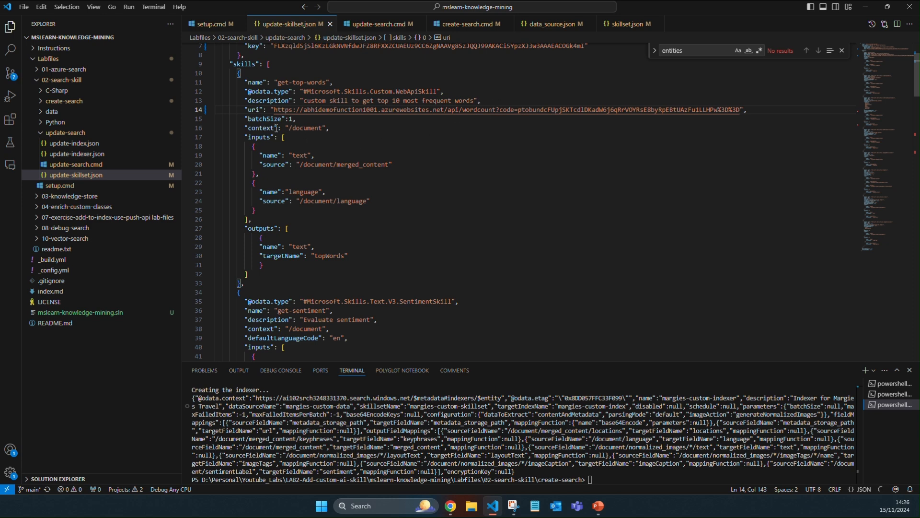
pyautogui.doubleClick(316, 127)
pyautogui.doubleClick(270, 155)
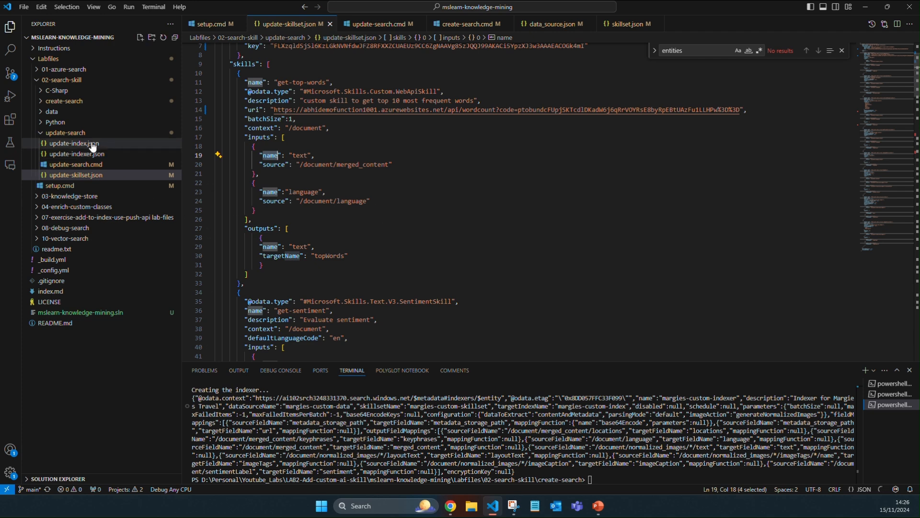
# Step: Open an integrated terminal in the update-search folder and run update-search.cmd
pyautogui.rightClick(77, 133)
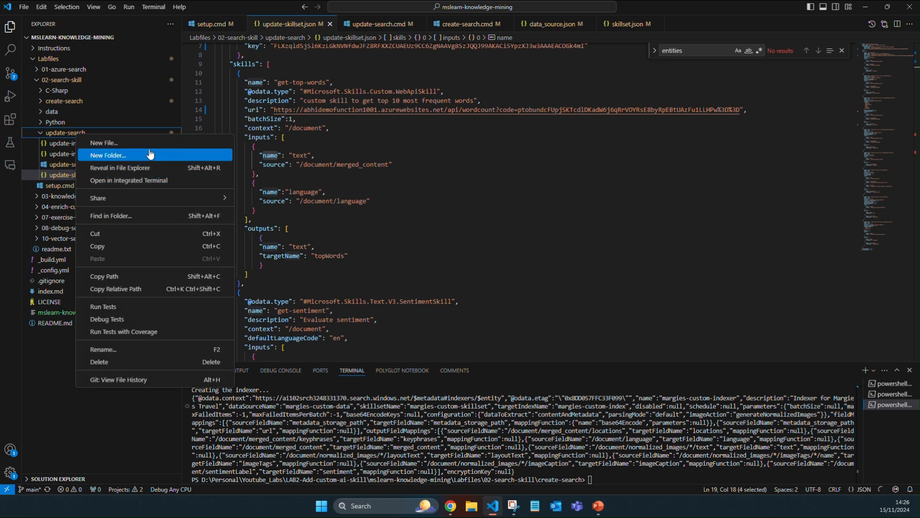
pyautogui.click(156, 181)
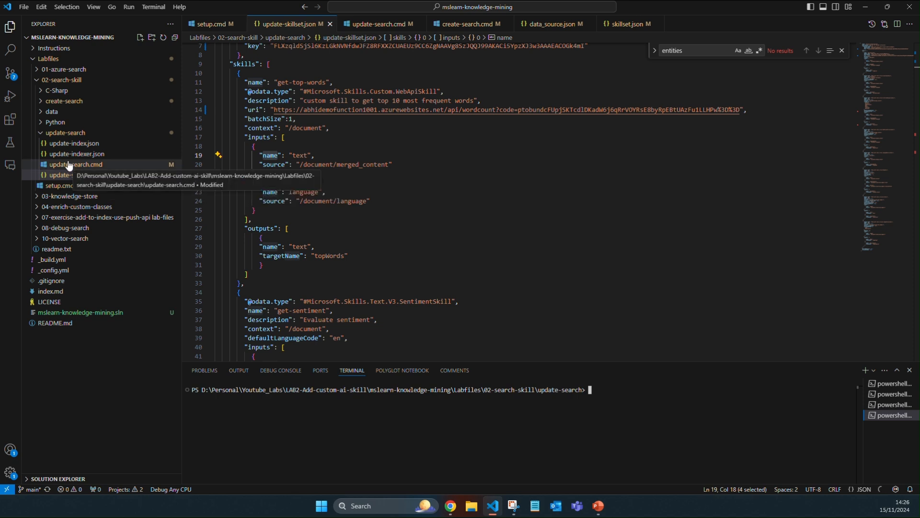
pyautogui.write('./u')
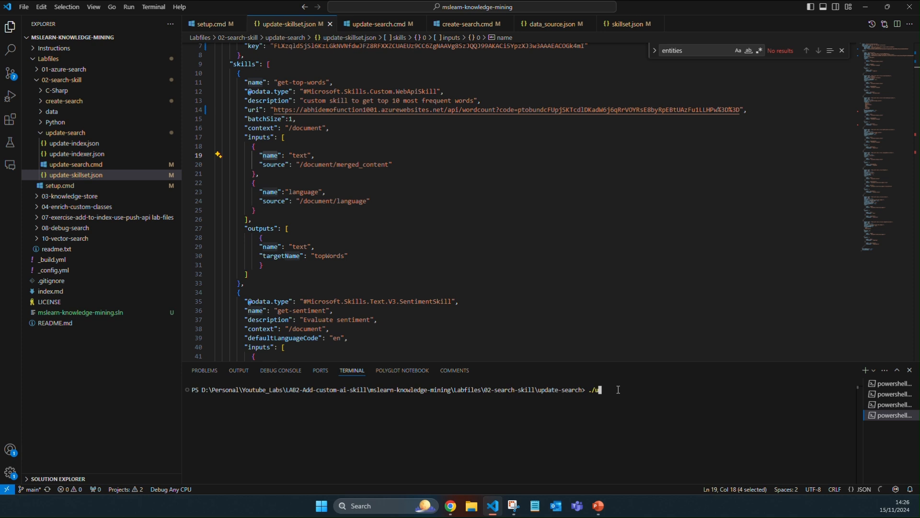
pyautogui.press('Tab')
pyautogui.press('Tab')
pyautogui.press('Tab')
pyautogui.press('Return')
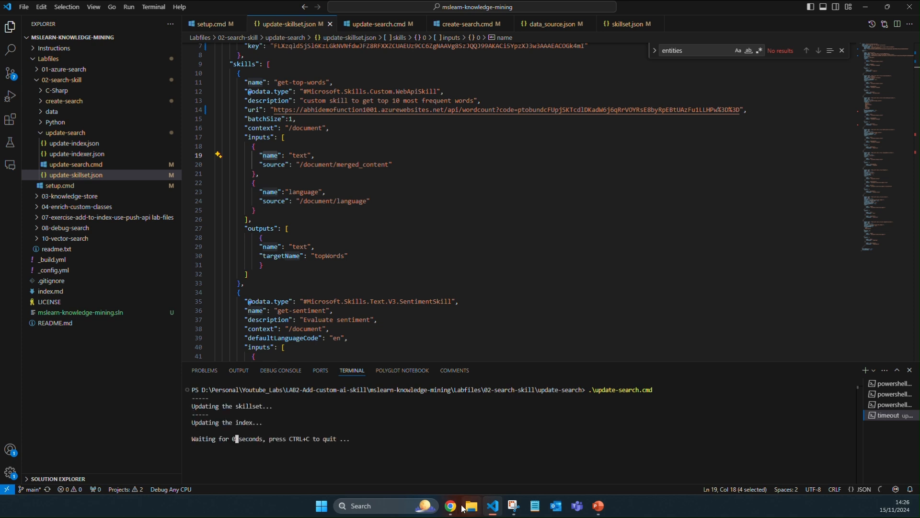
pyautogui.moveTo(451, 506)
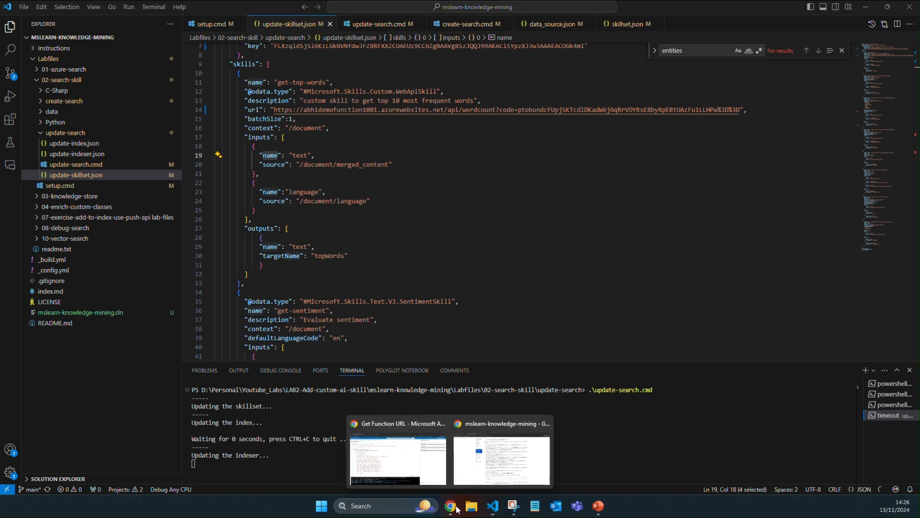
pyautogui.click(423, 472)
pyautogui.click(190, 9)
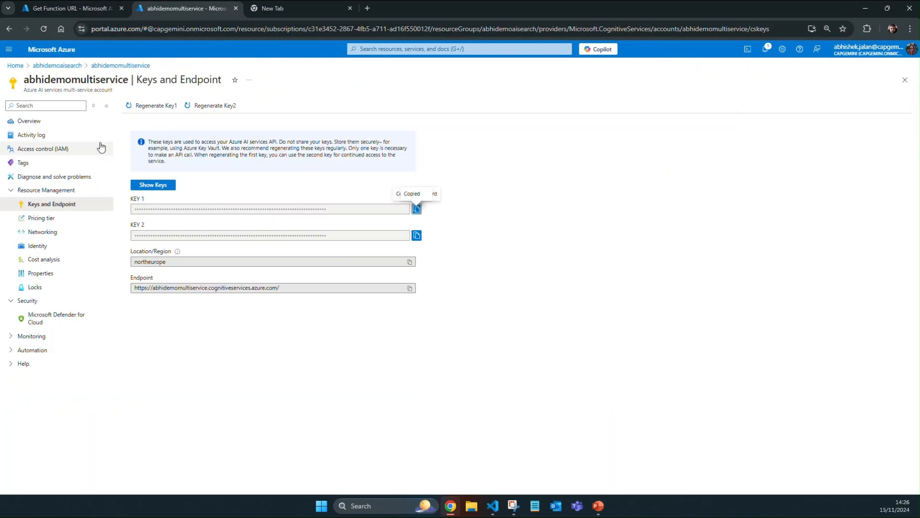
pyautogui.click(71, 65)
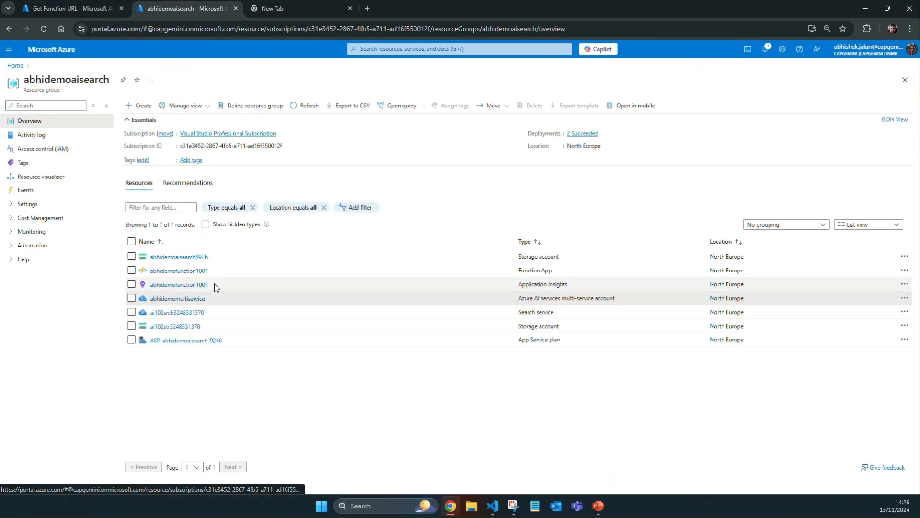
pyautogui.click(180, 312)
pyautogui.click(77, 219)
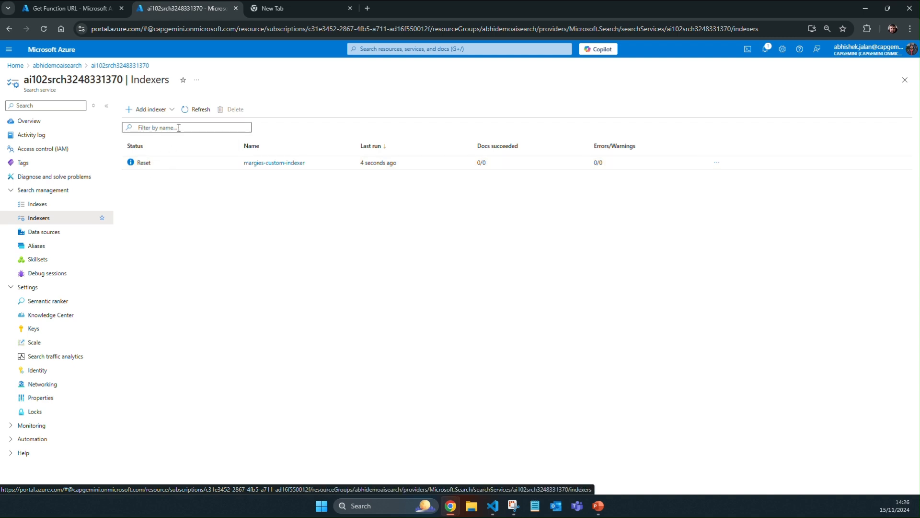
pyautogui.click(191, 109)
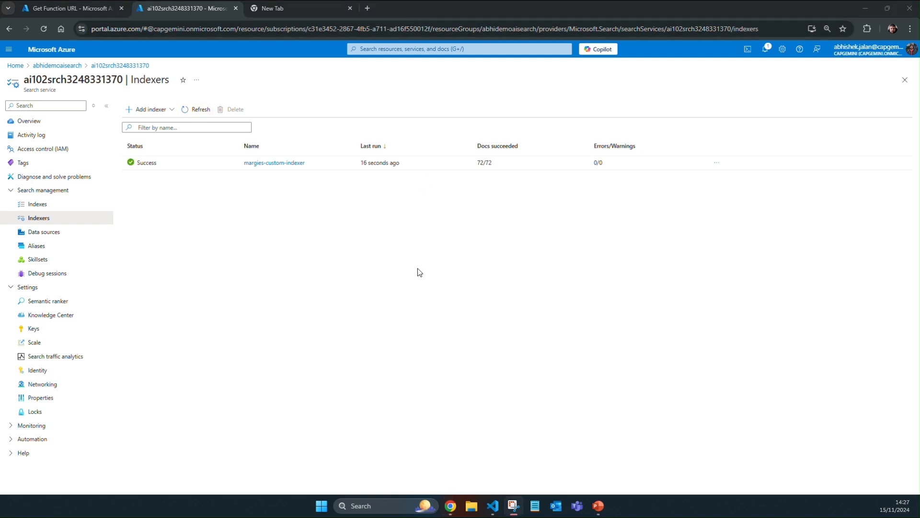
# Step: Run a JSON query in Search explorer on margies-custom-index that searches "Las Vegas" and selects "url,top_words", and examine the first document's top words
pyautogui.click(62, 126)
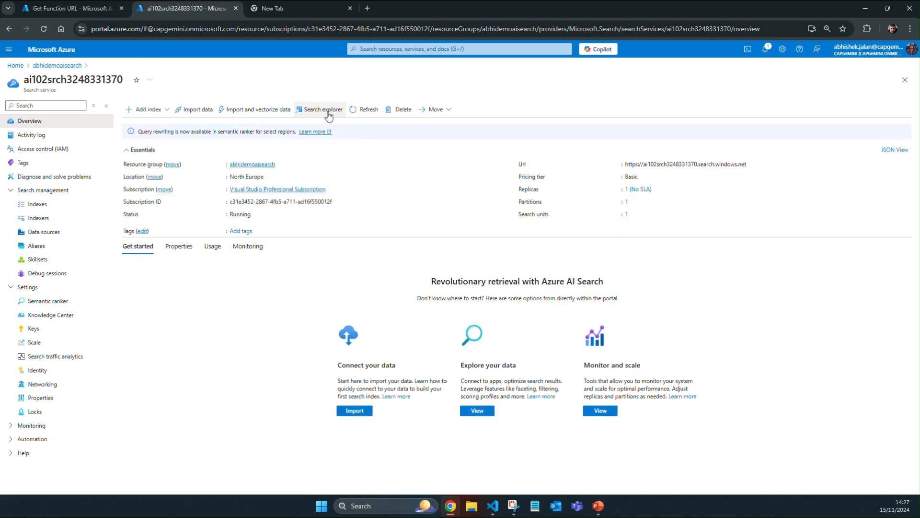
pyautogui.click(330, 114)
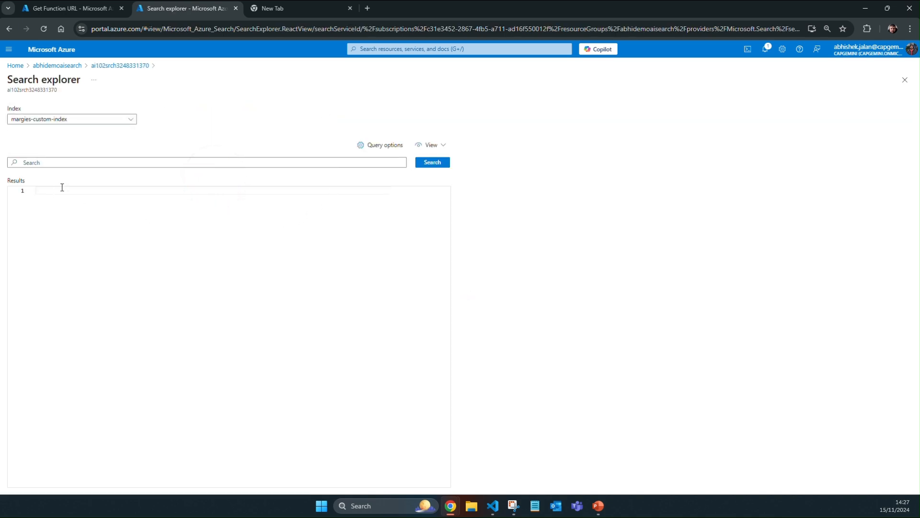
pyautogui.click(430, 145)
pyautogui.click(435, 194)
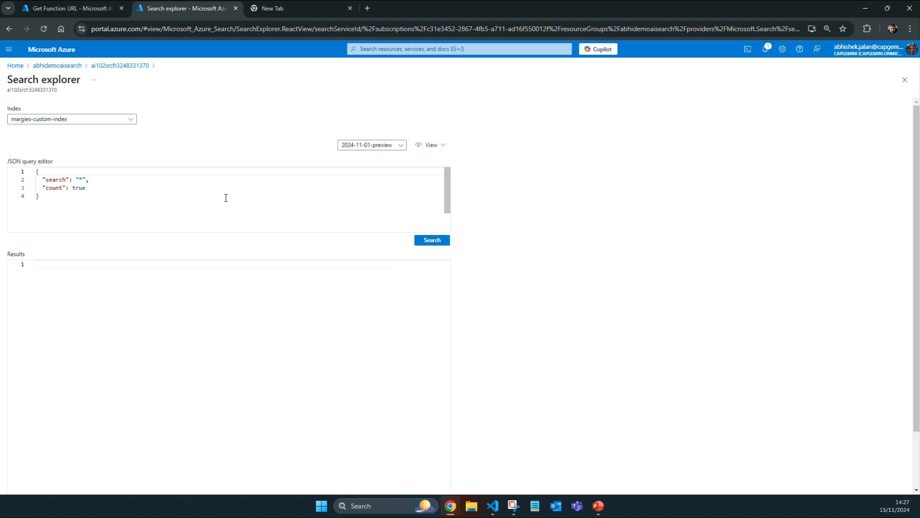
pyautogui.moveTo(63, 206); pyautogui.dragTo(35, 171)
pyautogui.hotkey('ctrl', 'v')
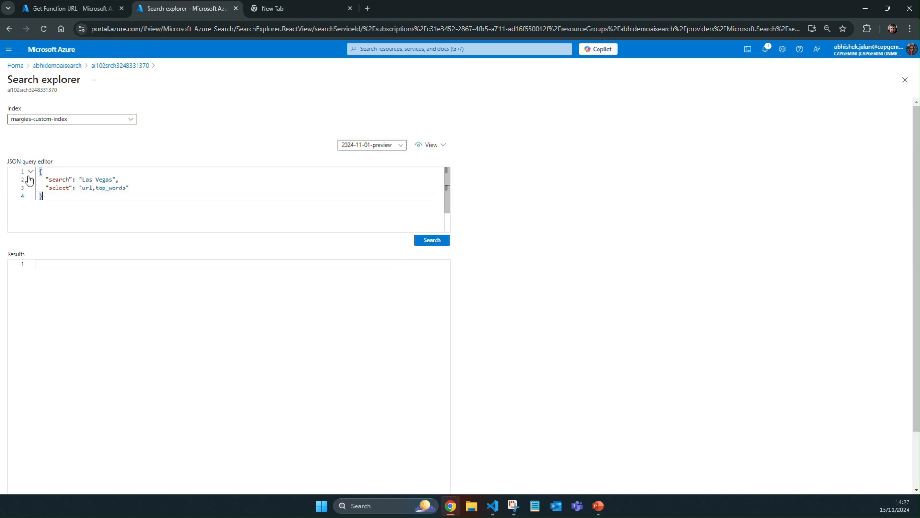
pyautogui.click(424, 240)
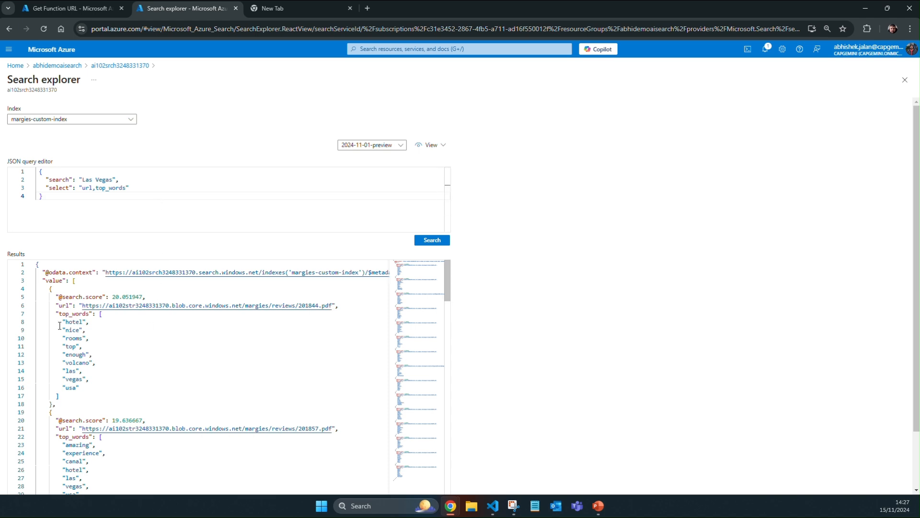
pyautogui.moveTo(58, 315); pyautogui.dragTo(94, 390)
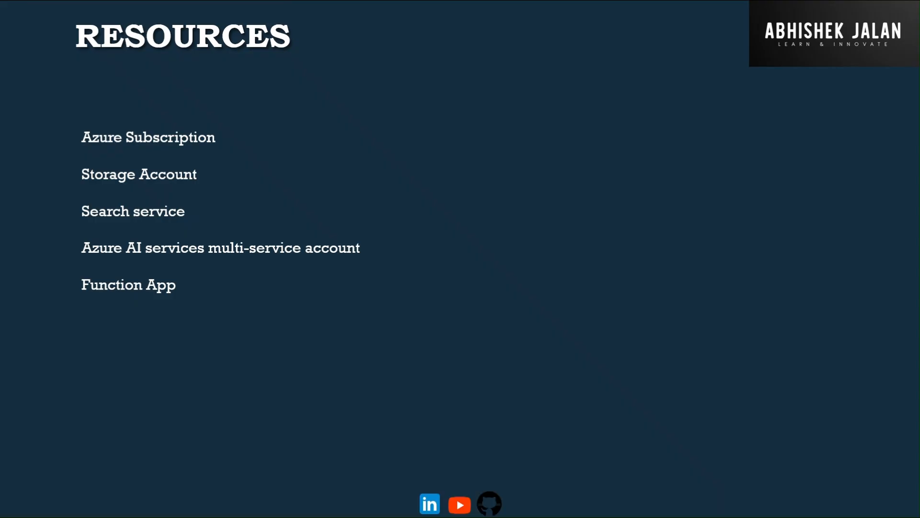
pyautogui.press('Right')
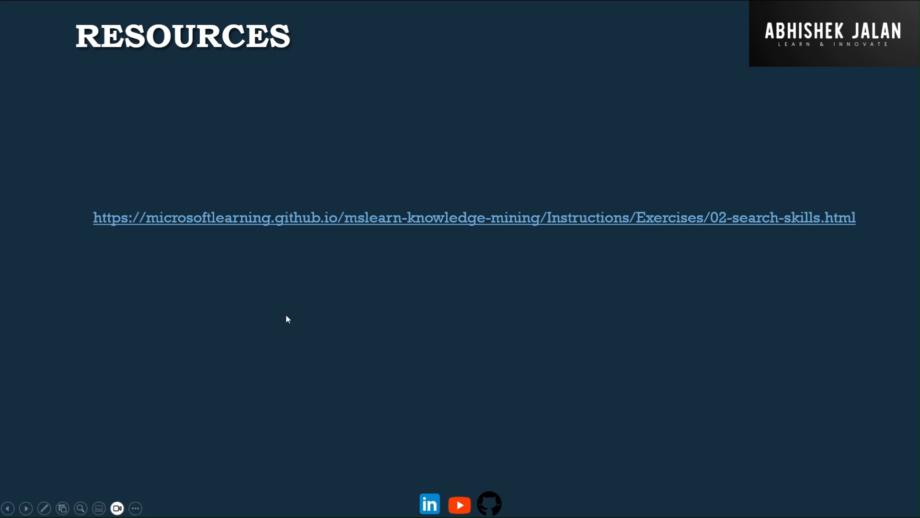